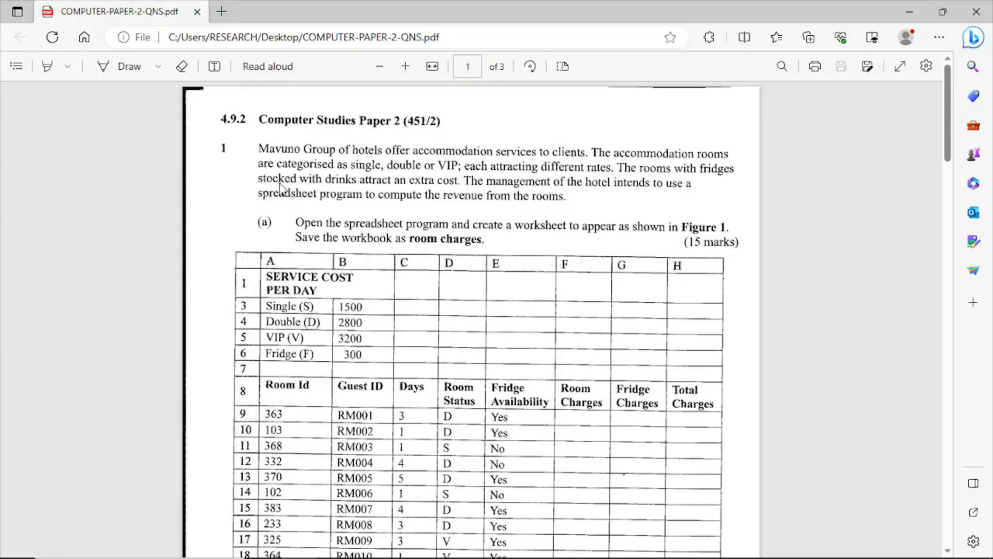
Step: Read through the spreadsheet and certificate questions in the exam PDF, closing the stray browser page, and examine the Figure 1 table
scroll(399, 298, "down", 10)
scroll(399, 296, "down", 14)
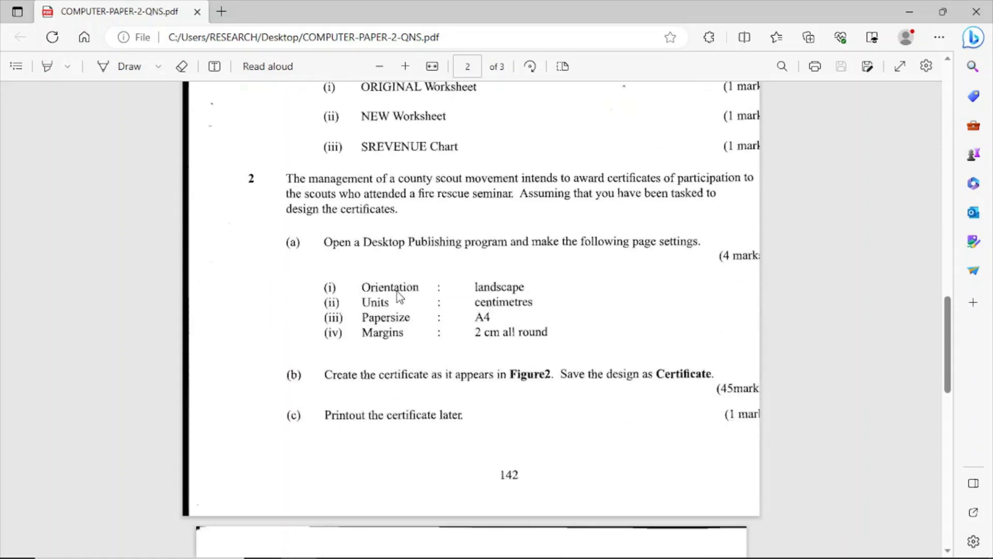
scroll(398, 296, "down", 12)
scroll(397, 296, "up", 20)
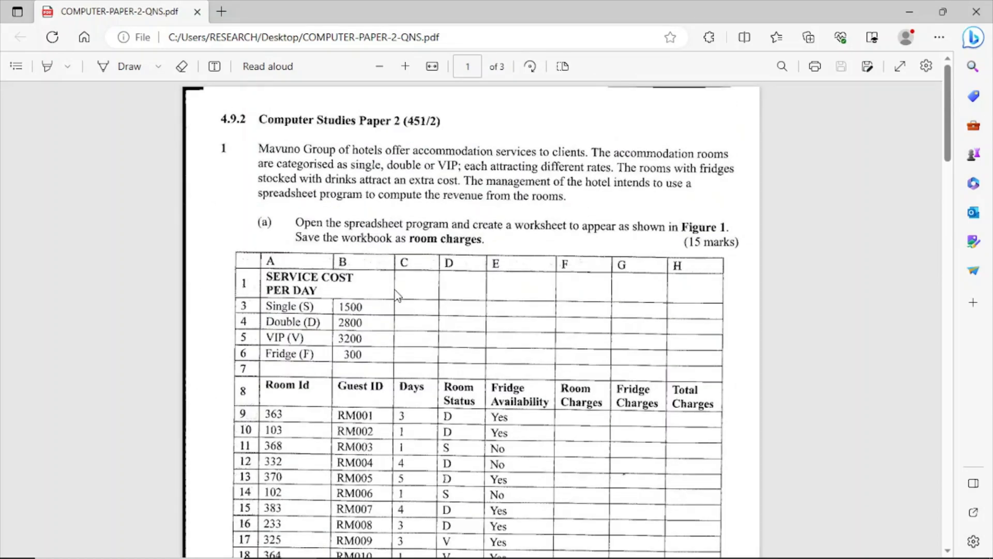
scroll(397, 297, "down", 20)
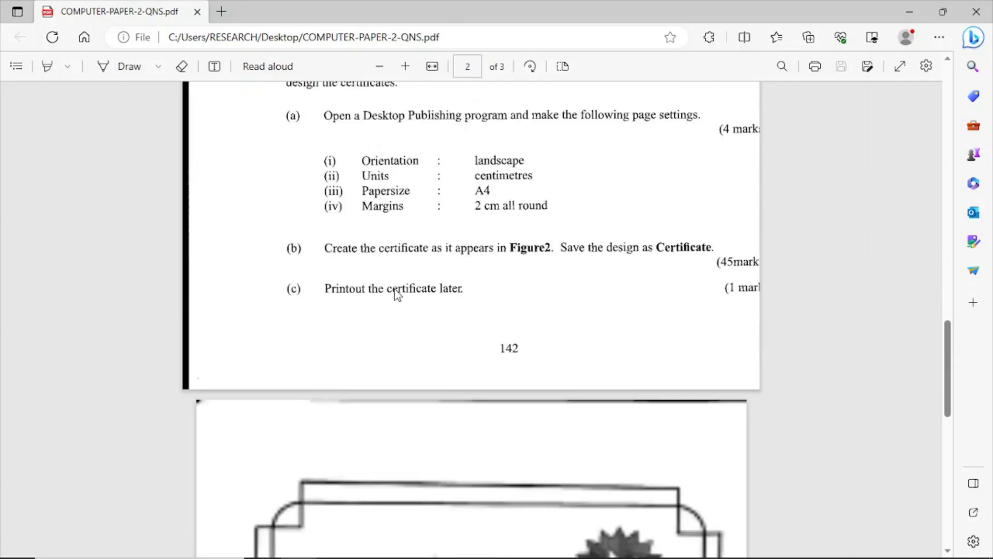
scroll(397, 294, "down", 3)
scroll(397, 295, "up", 20)
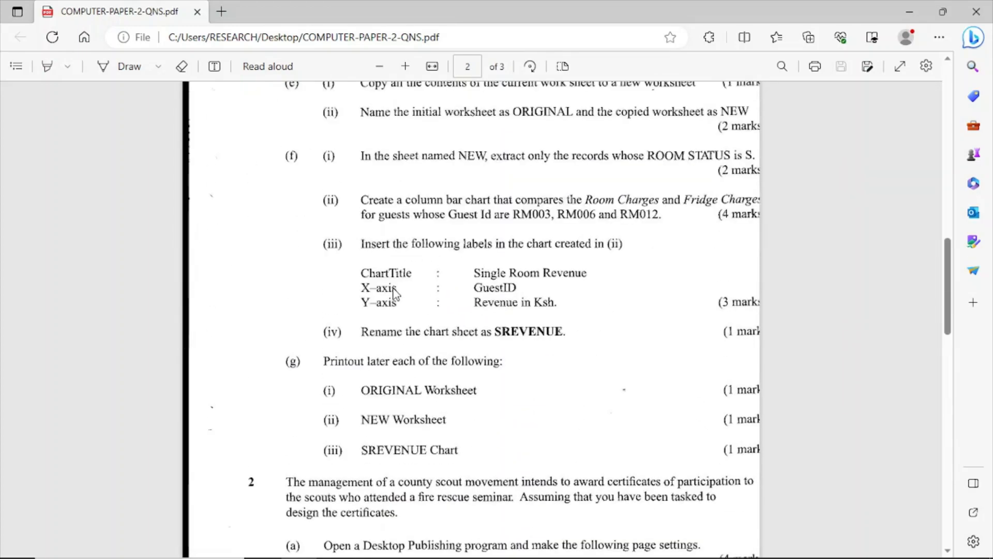
scroll(394, 293, "up", 4)
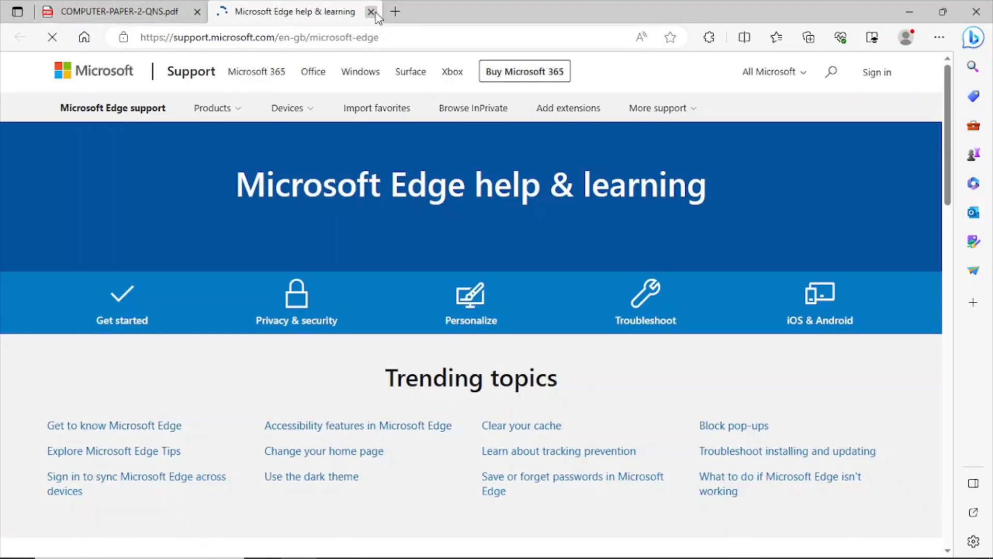
left_click(371, 12)
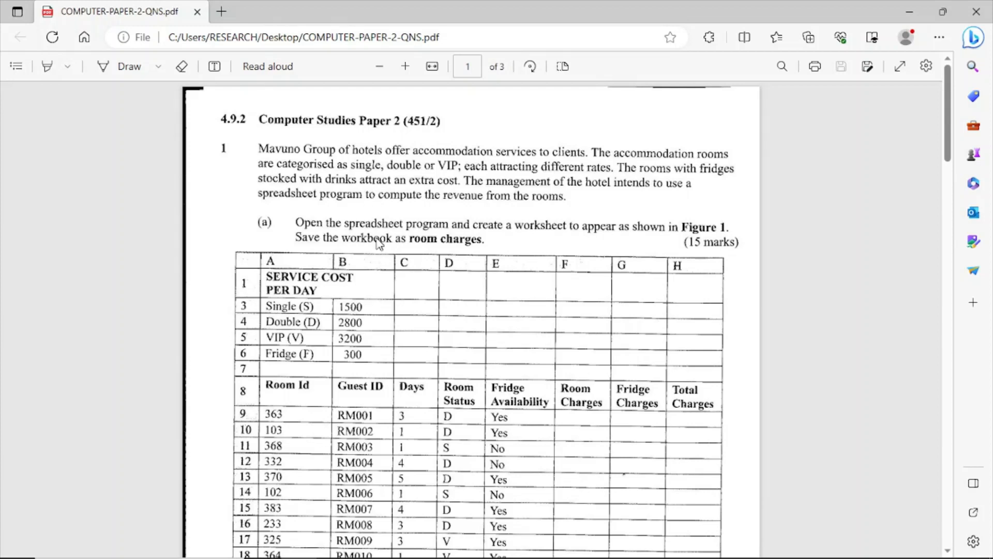
scroll(380, 243, "down", 3)
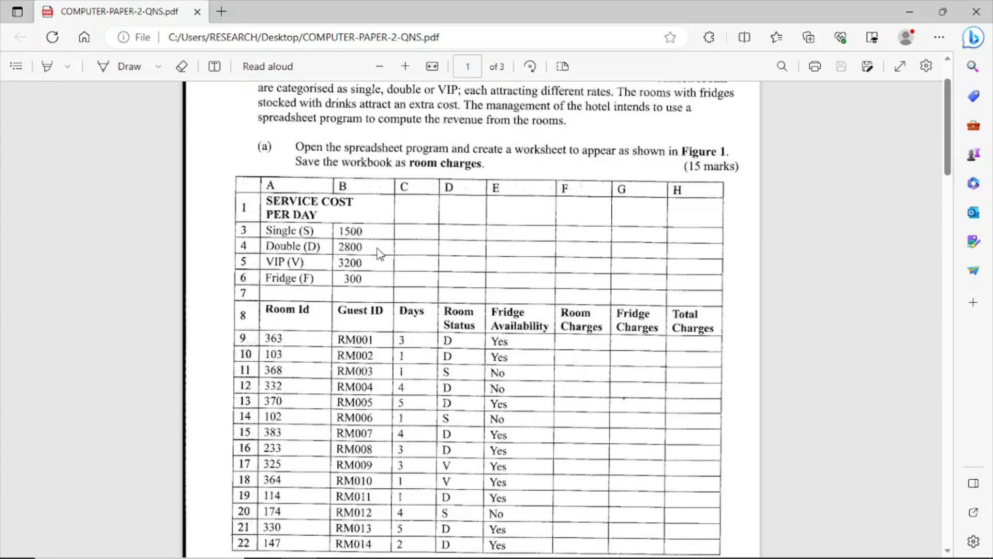
Step: Switch to Excel and create a blank workbook
mouse_move(54, 556)
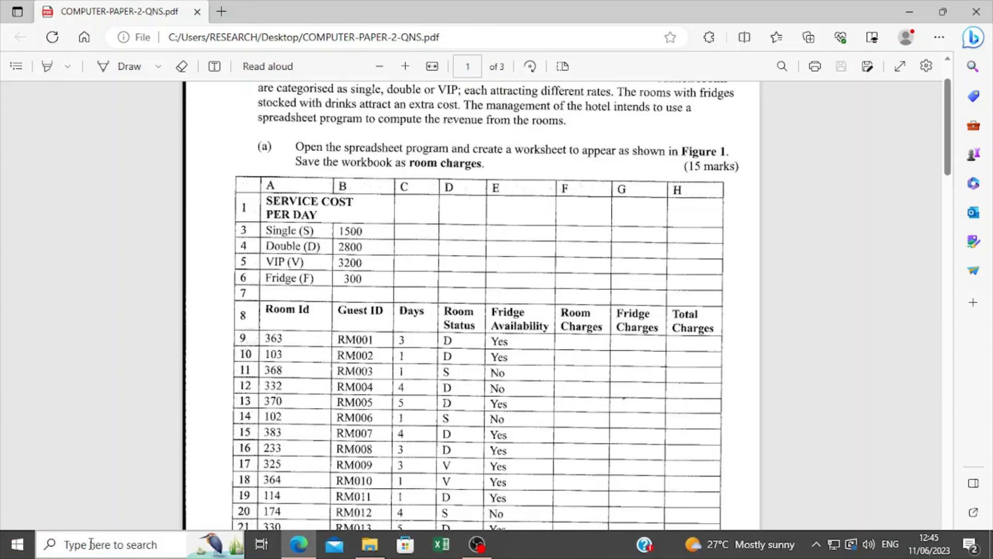
left_click(440, 544)
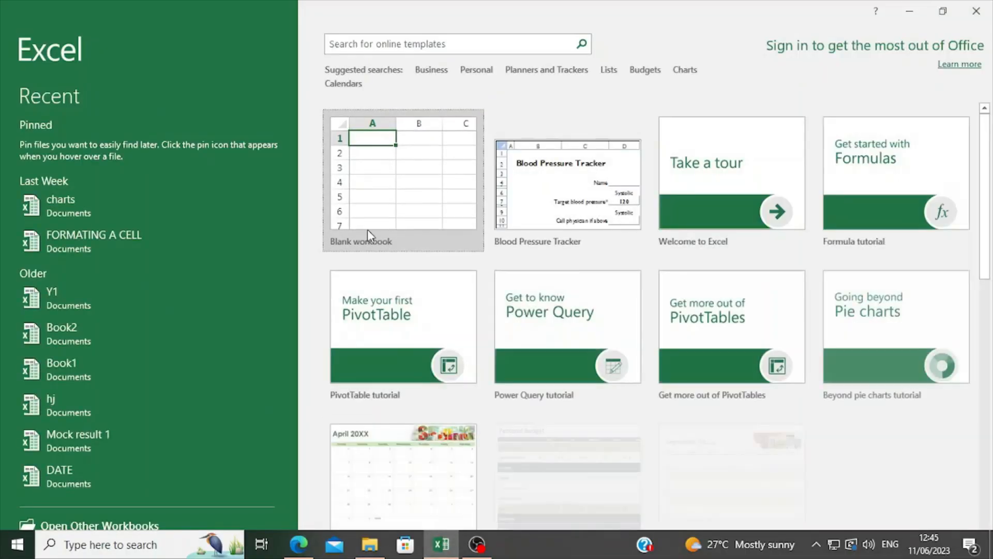
left_click(377, 202)
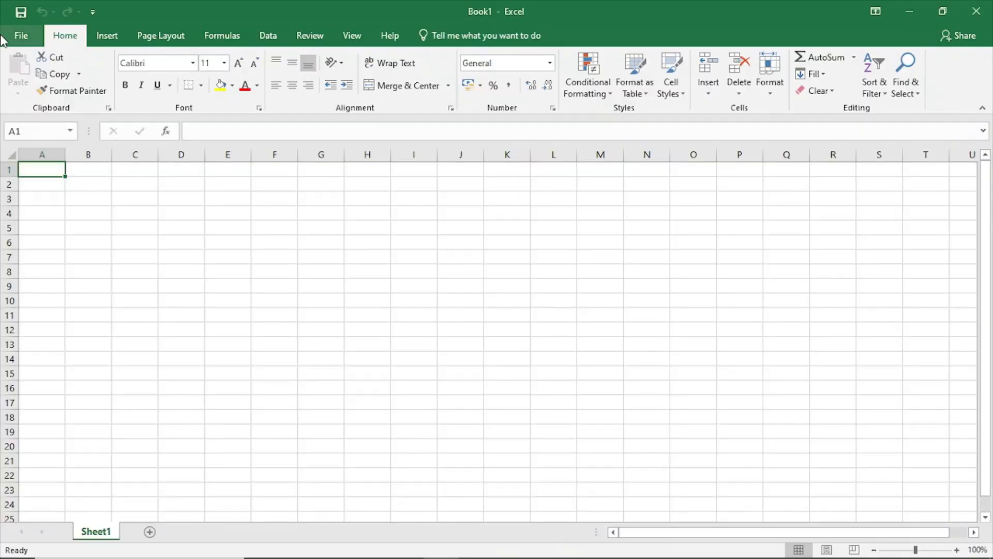
Step: Save the new workbook to the Desktop as "room charges", checking the required name in the exam PDF
left_click(22, 36)
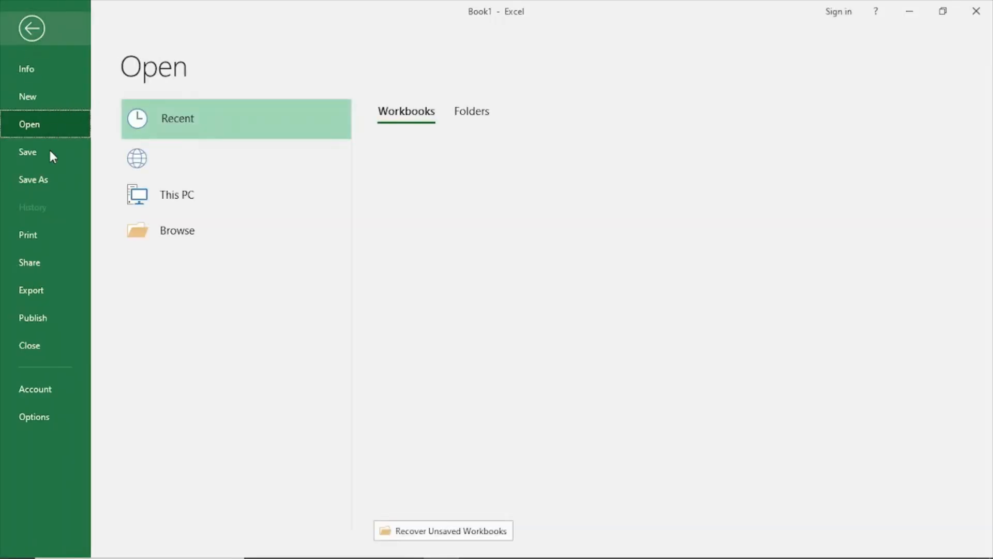
left_click(40, 181)
left_click(185, 276)
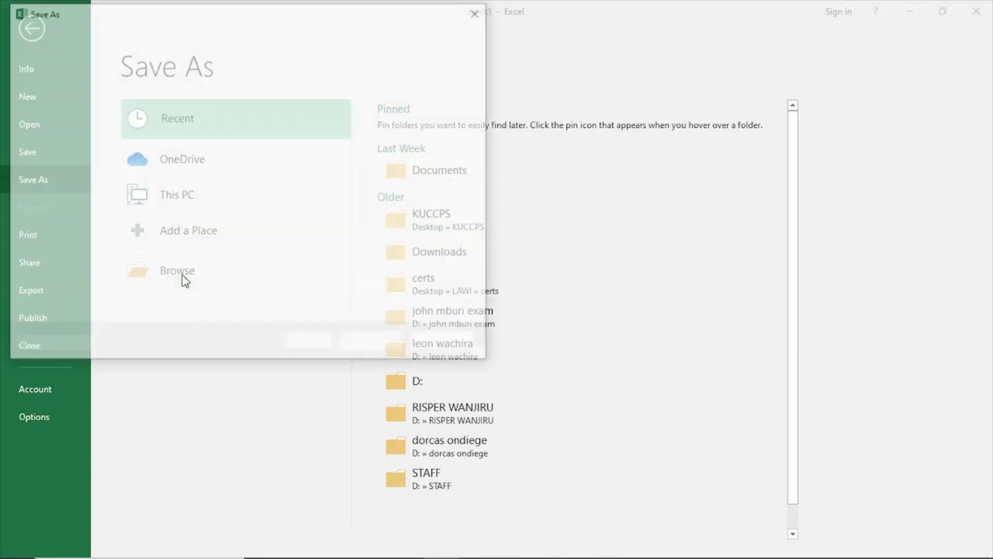
left_click(58, 128)
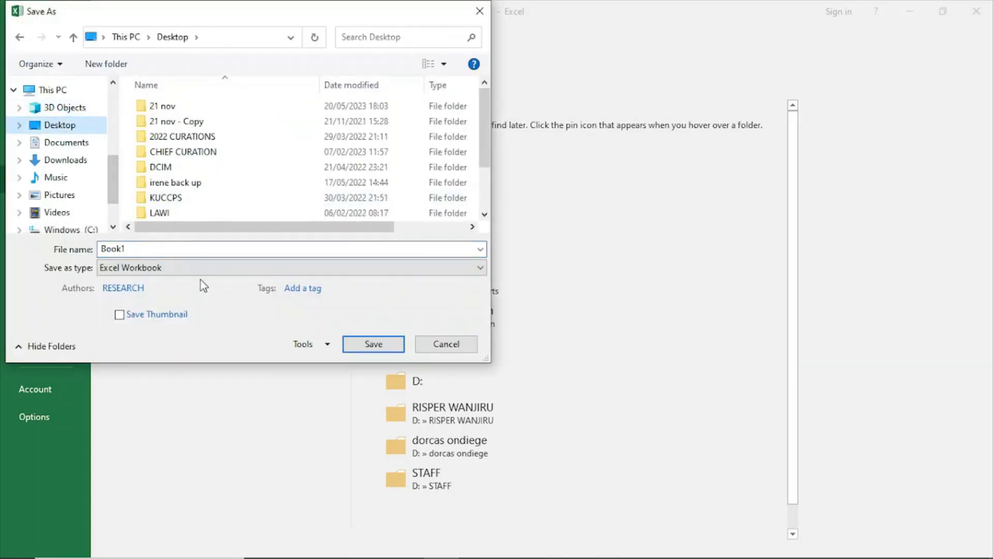
left_click(309, 547)
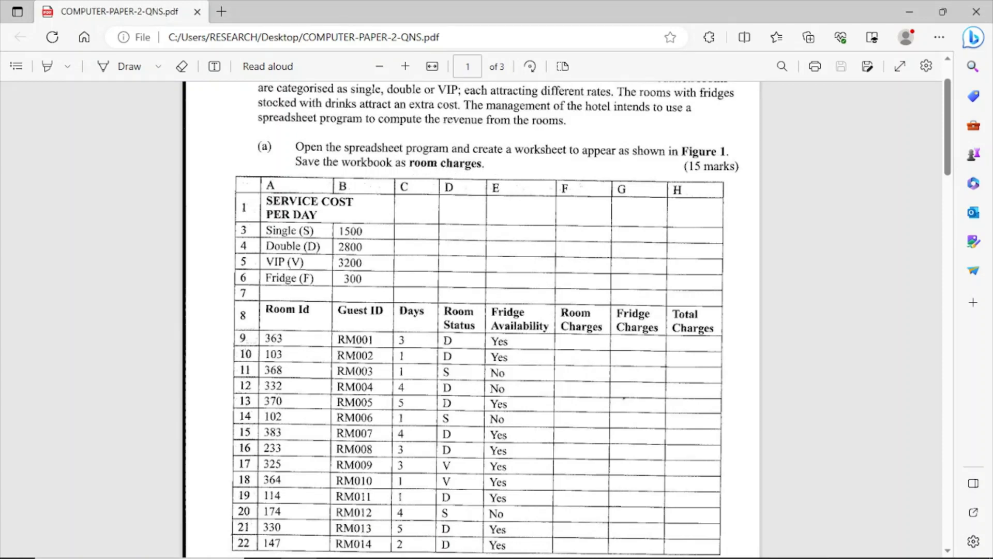
mouse_move(455, 543)
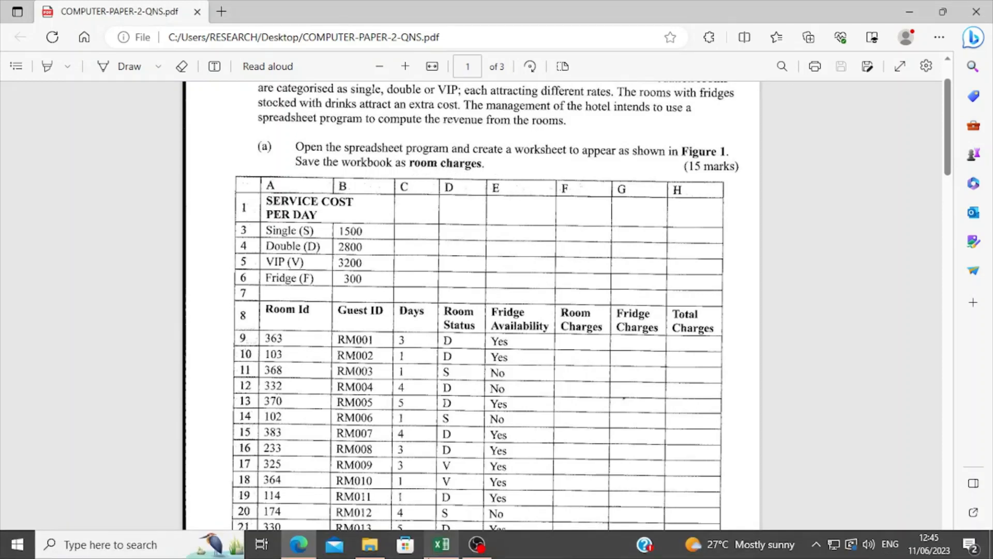
left_click(442, 549)
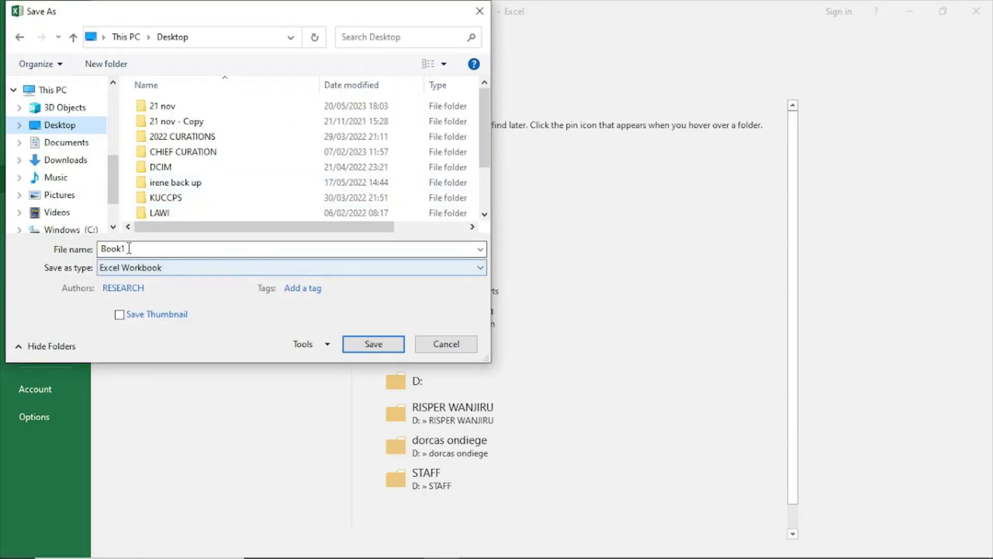
left_click(102, 249)
type("room charges")
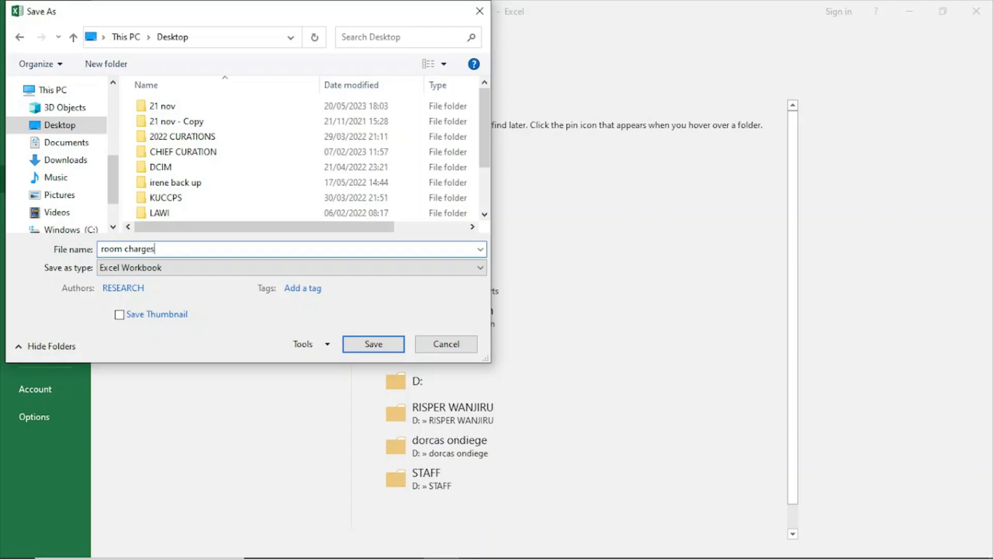
left_click(384, 344)
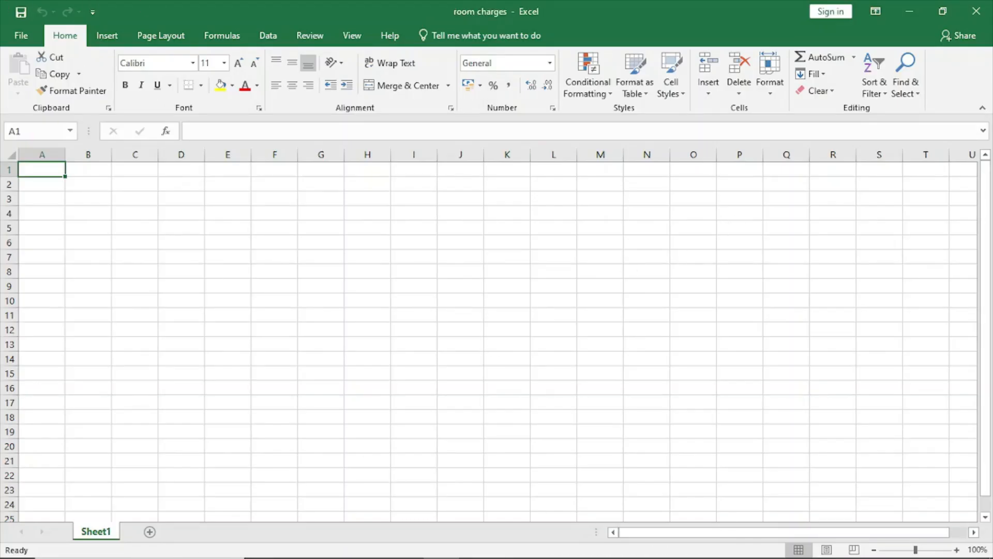
Step: Consult Figure 1 in the exam PDF, and merge and center cells A1:B1 in the Excel worksheet
left_click(298, 544)
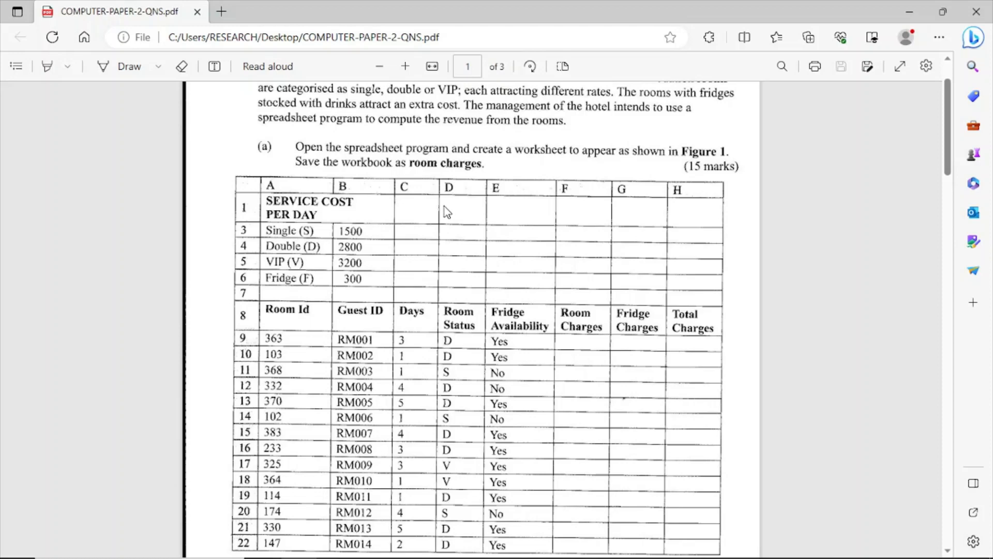
scroll(445, 209, "down", 1)
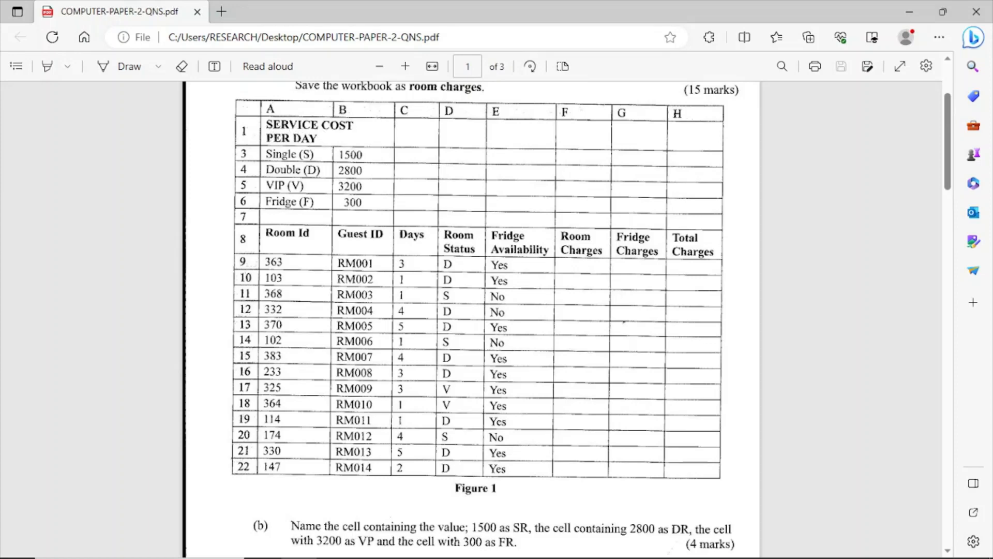
left_click(450, 554)
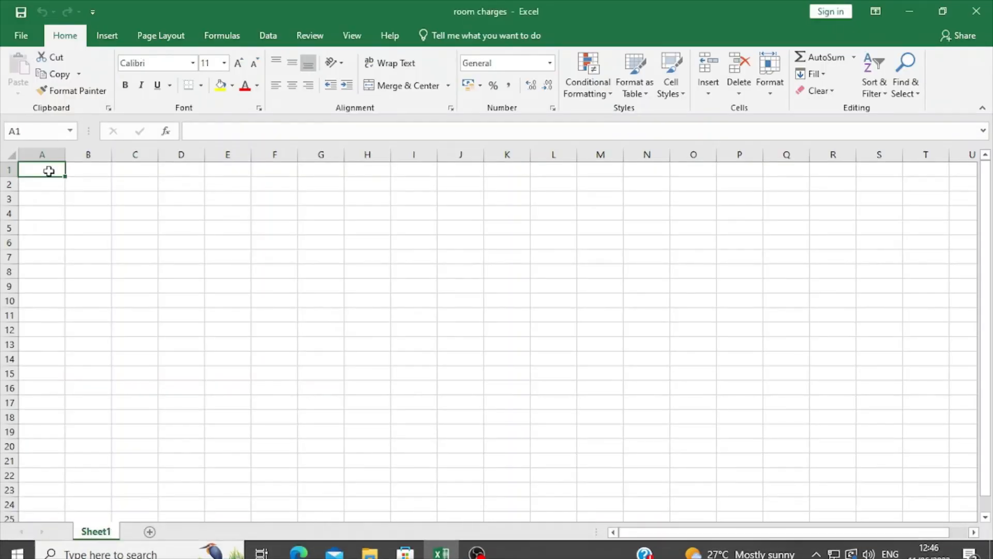
left_click_drag(60, 169, 90, 168)
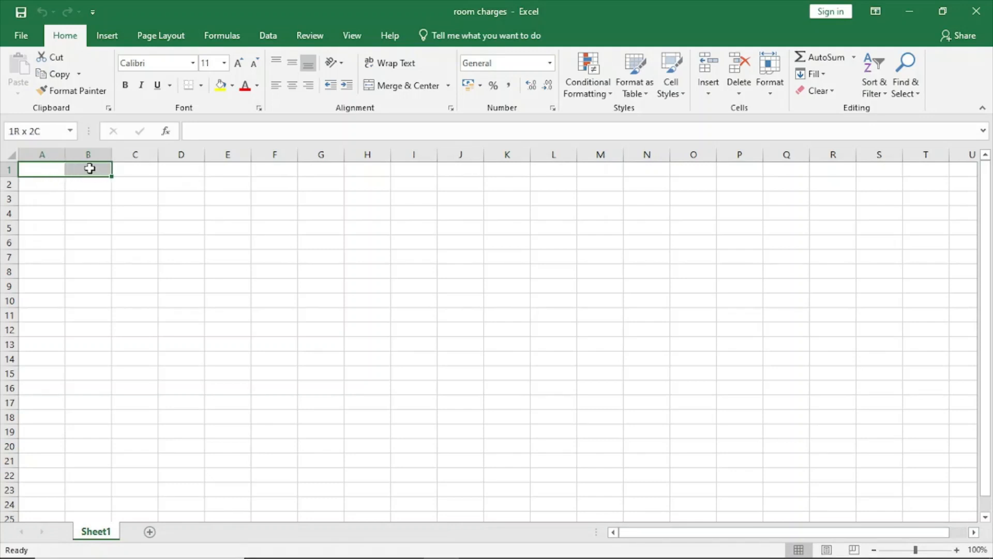
left_click(411, 87)
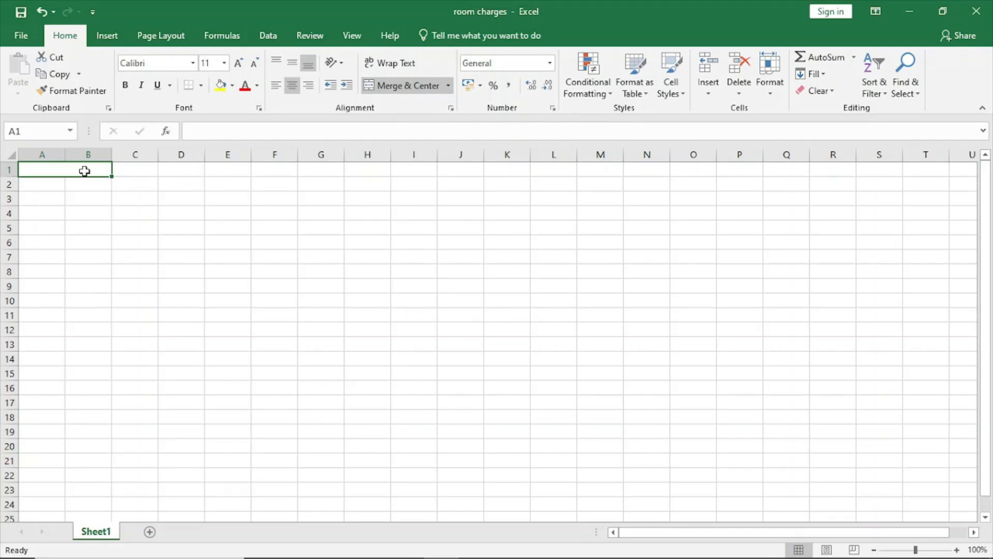
Step: Enter the heading "SERVICE COST PER DAY" in merged cell A1 and increase the height of row 1
type("SERV")
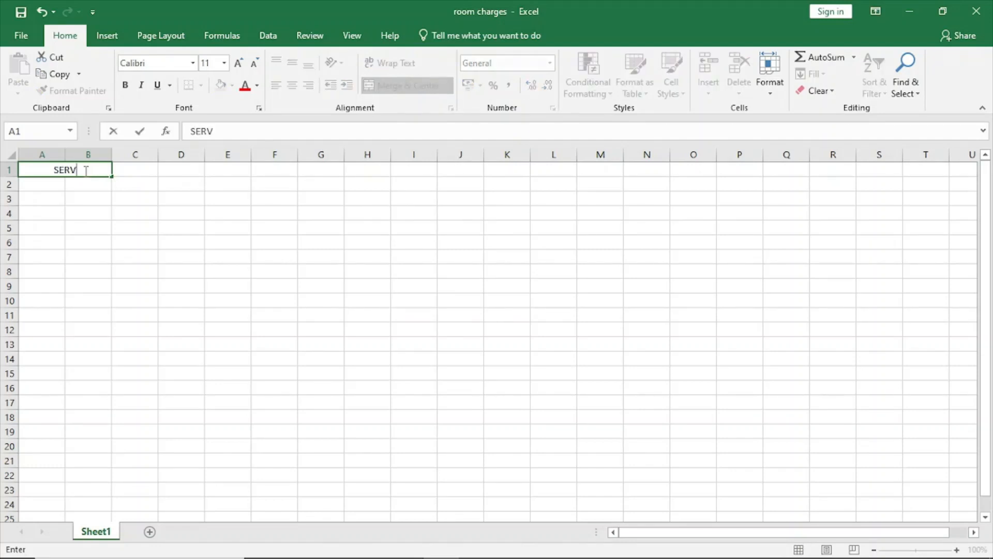
type("ICE CO")
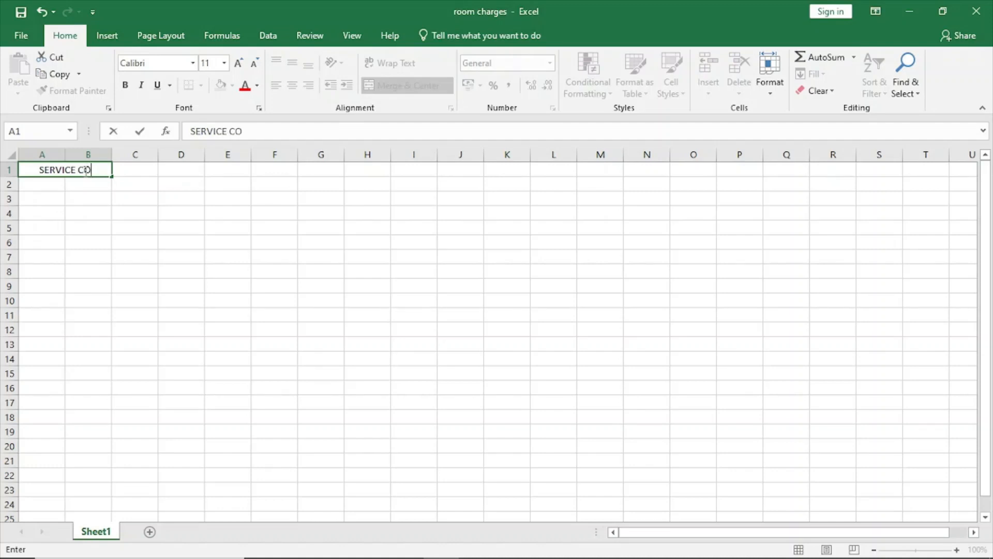
type("ST PER")
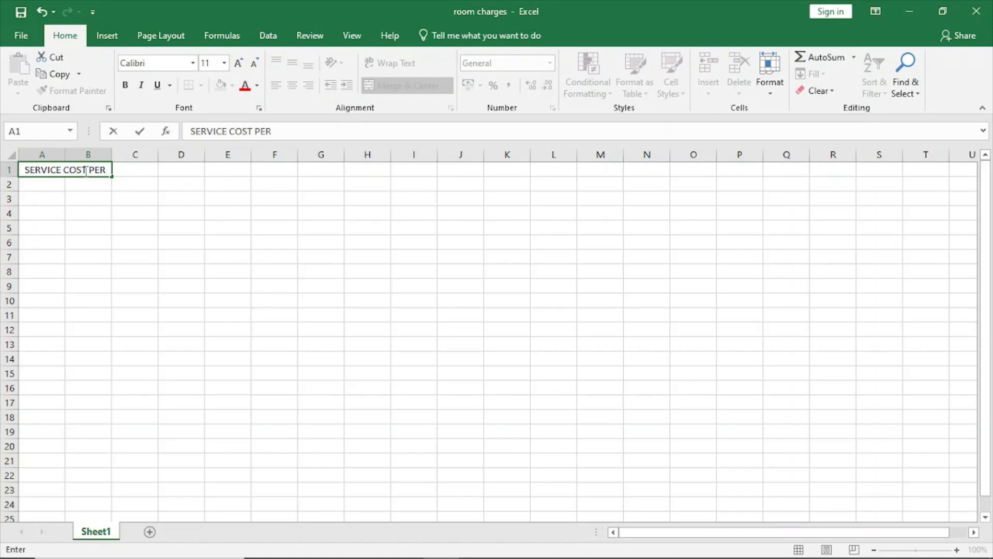
type(" DAY")
left_click(32, 202)
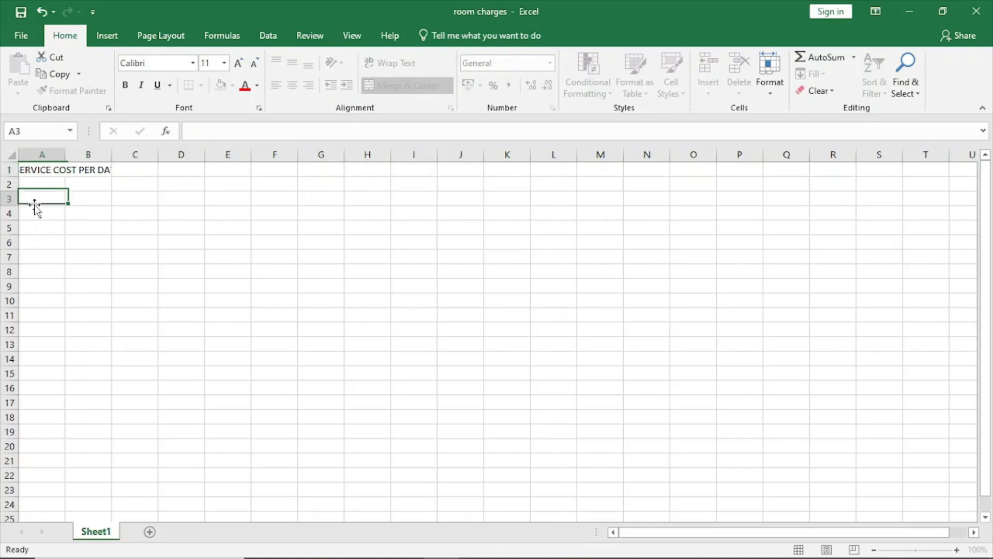
left_click(31, 185)
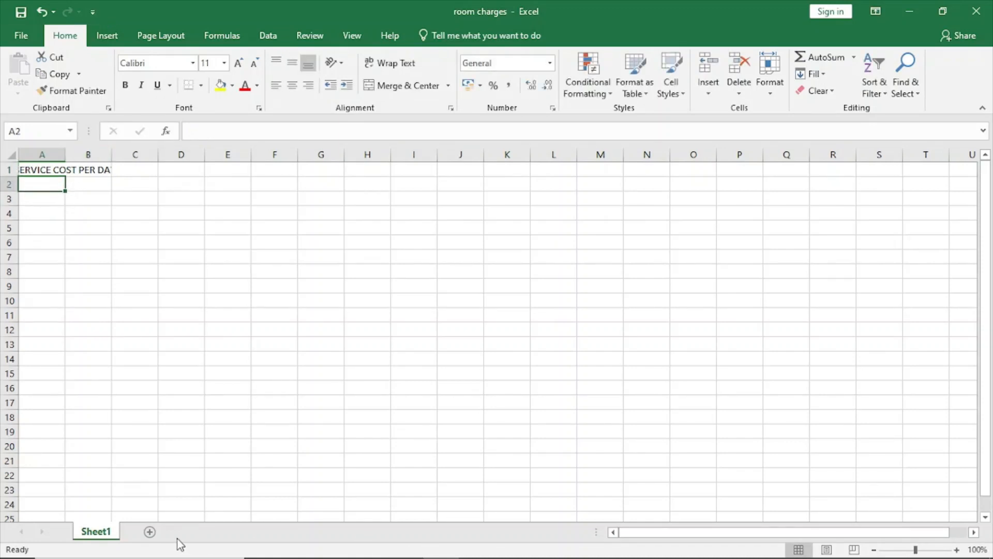
left_click_drag(15, 176, 15, 185)
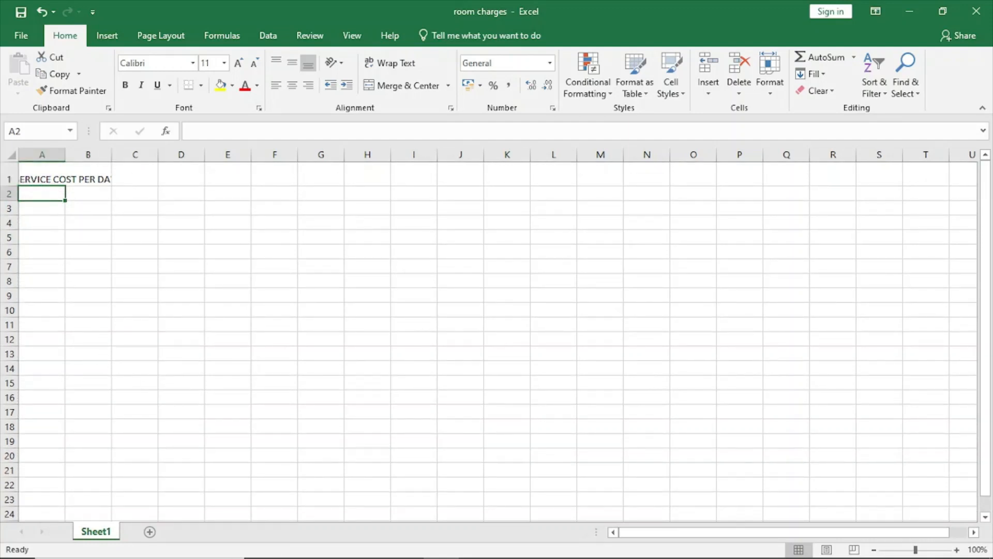
Step: Consult Figure 1 in the exam PDF, and enter "Single(S)" in A3 and 1500 in B3 of the Excel worksheet
mouse_move(273, 556)
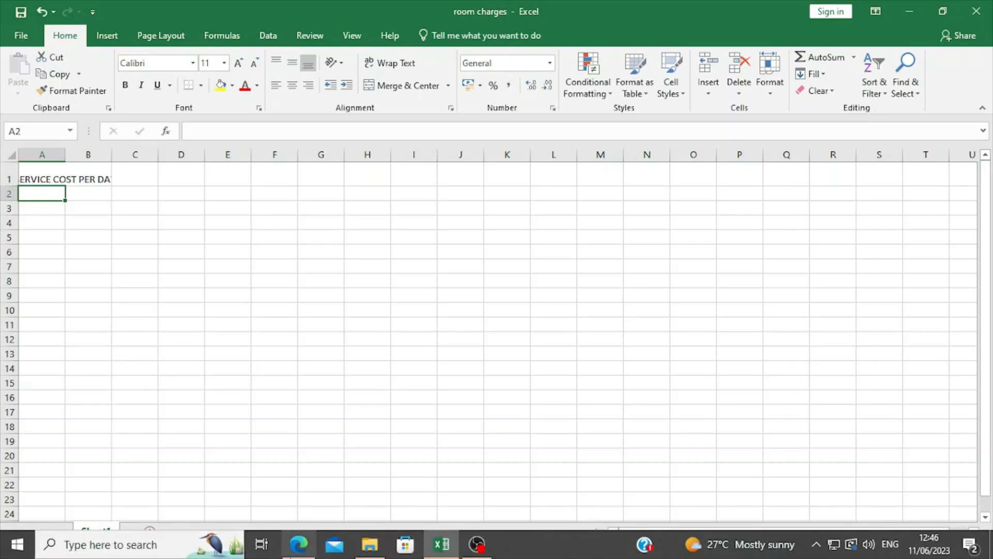
left_click(300, 544)
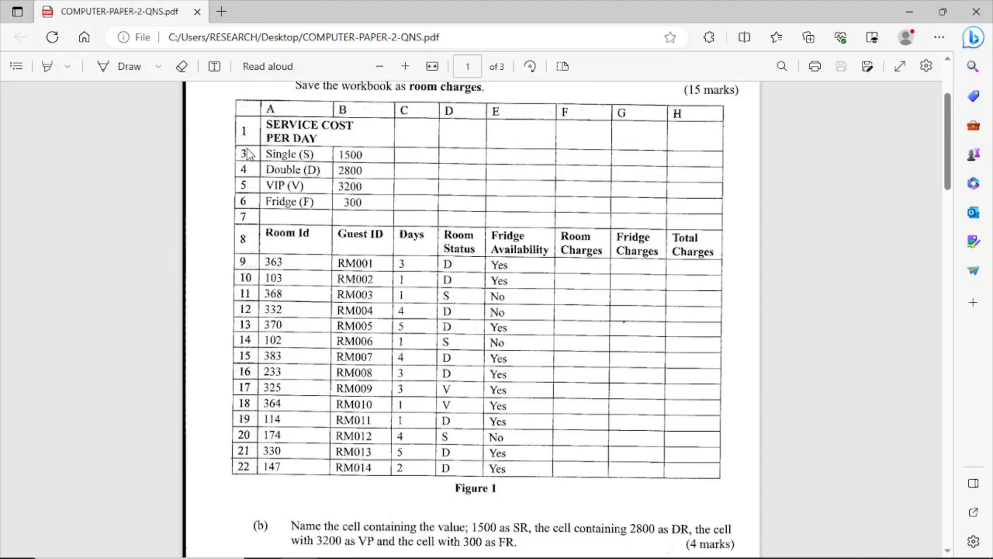
mouse_move(455, 554)
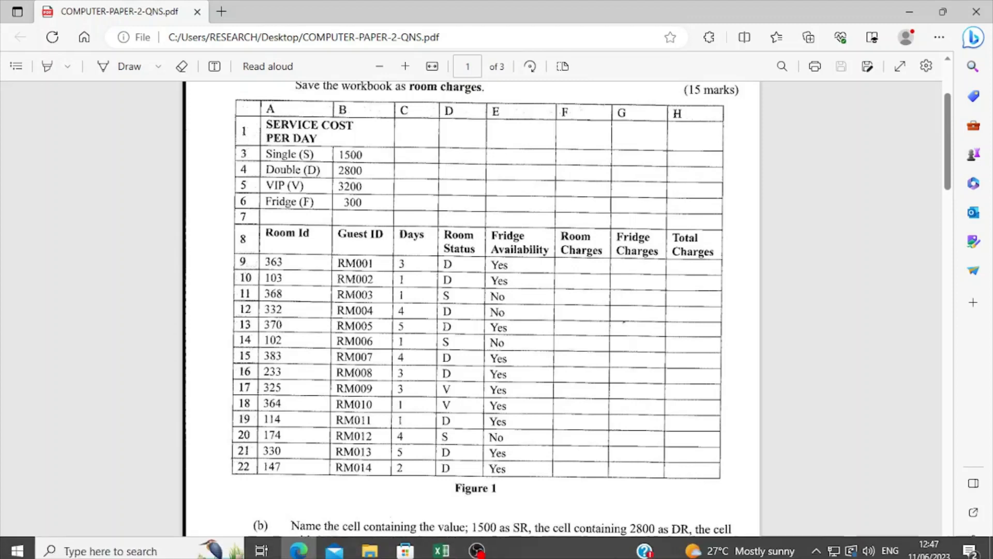
left_click(443, 552)
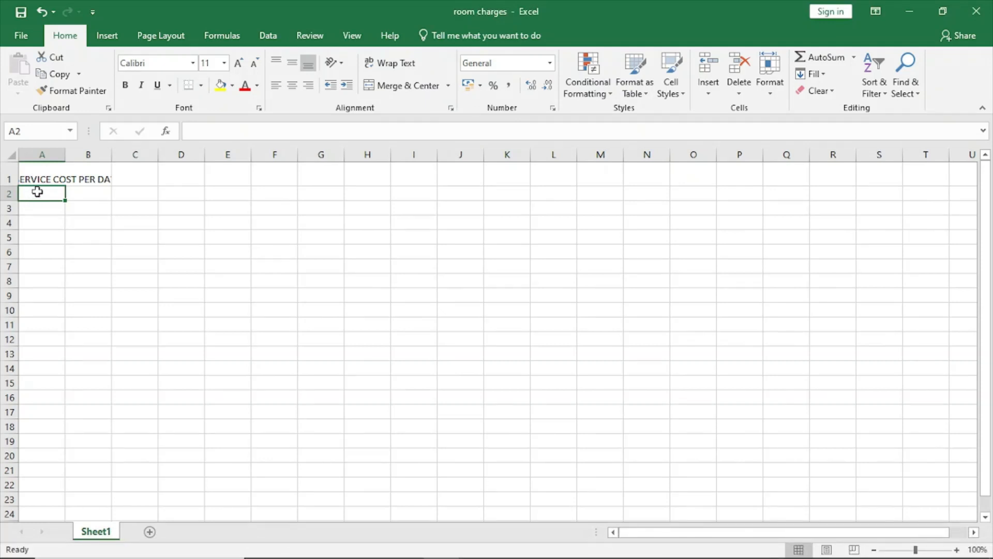
left_click(30, 209)
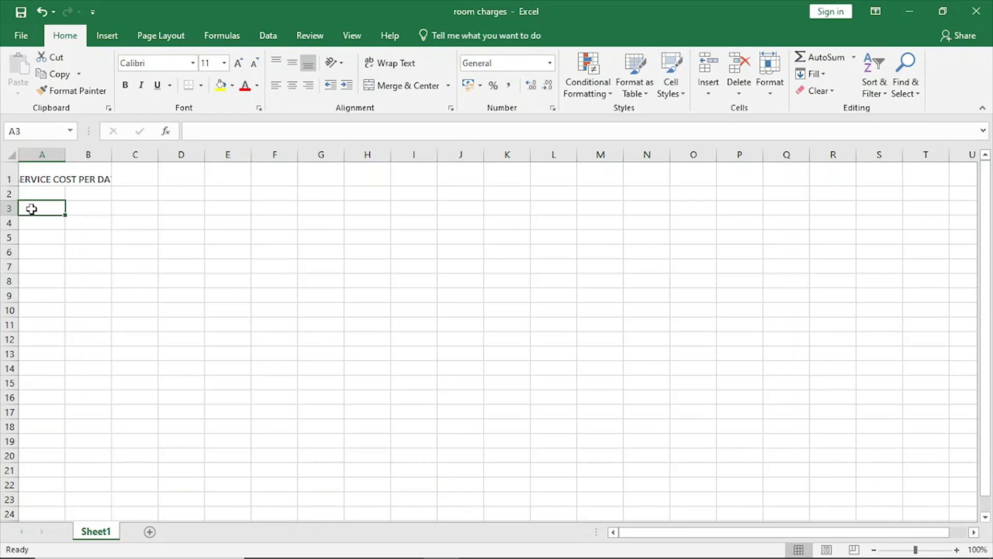
type("SINGLE")
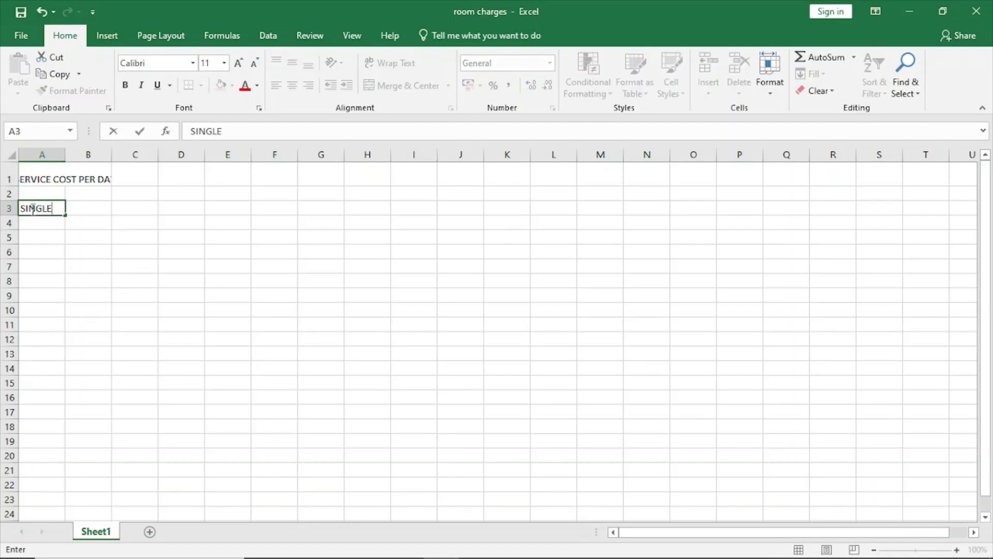
key("BackSpace")
key("BackSpace")
key("BackSpace")
key("BackSpace")
type("ingle(s")
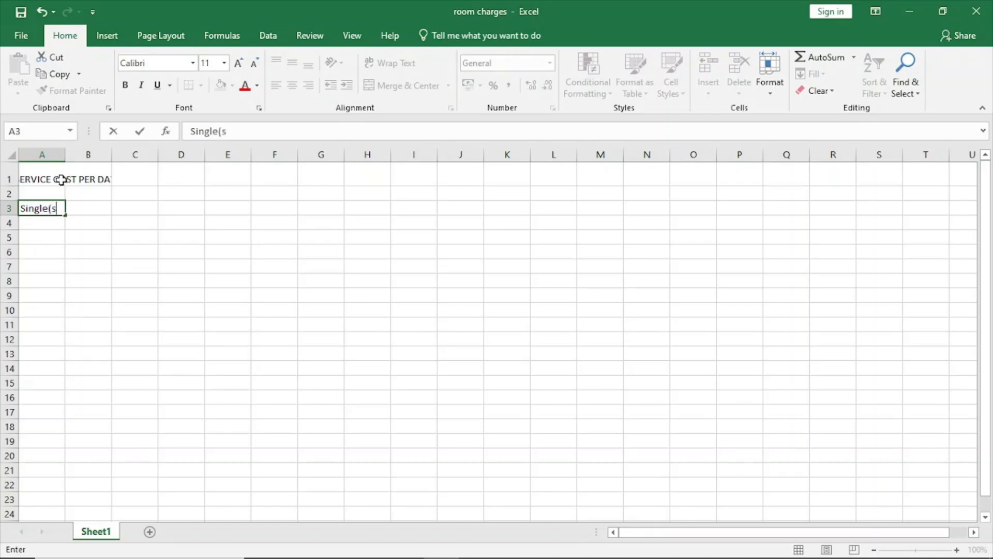
key("BackSpace")
type("S)")
left_click(99, 206)
type("1500")
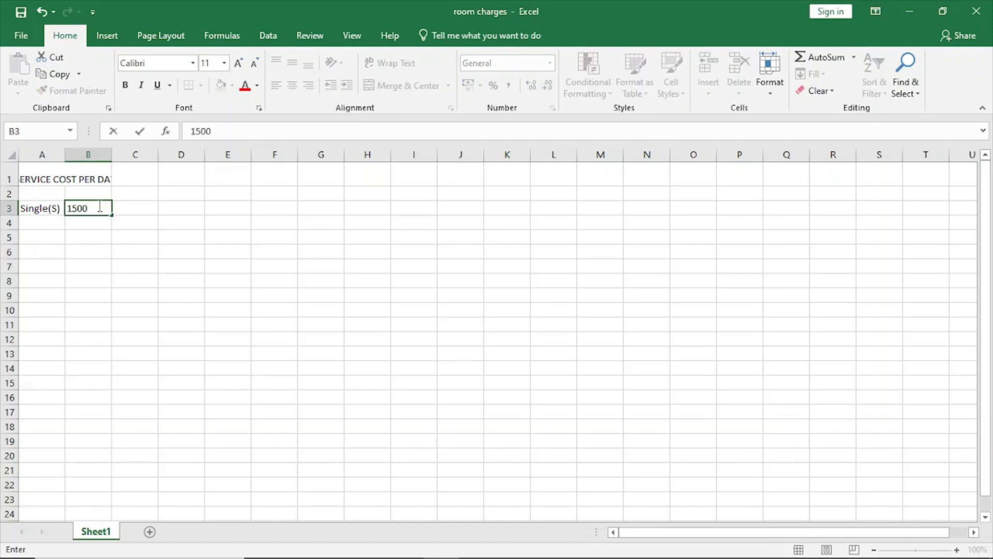
Step: Enter the label "Double(D)" in cell A4 and its daily cost of 2800 in B4
left_click(38, 226)
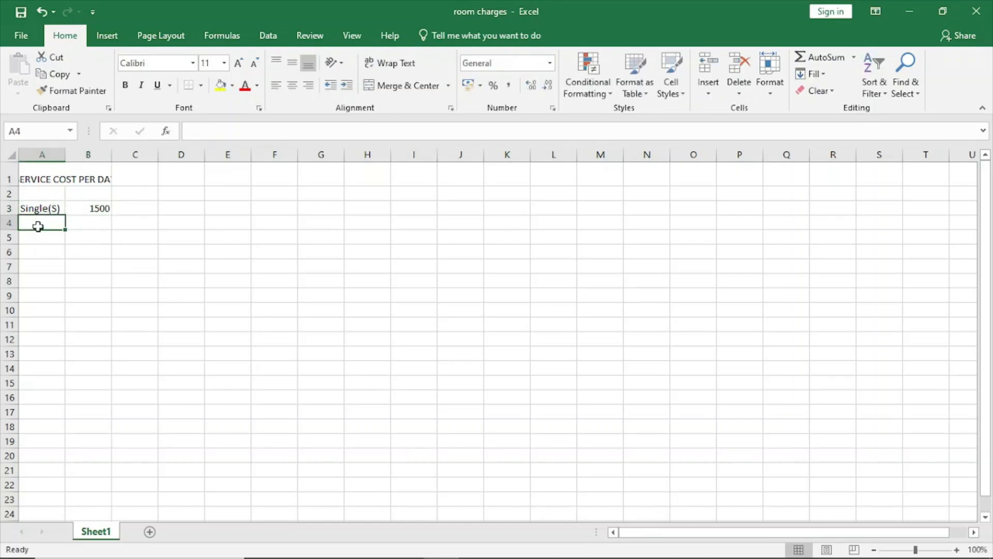
type("D")
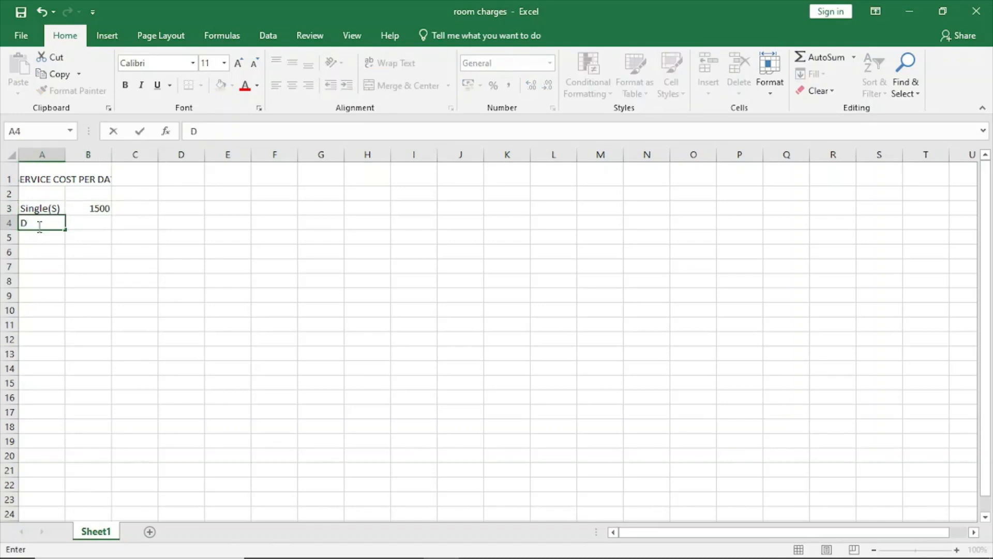
type("ouble(")
type("D")
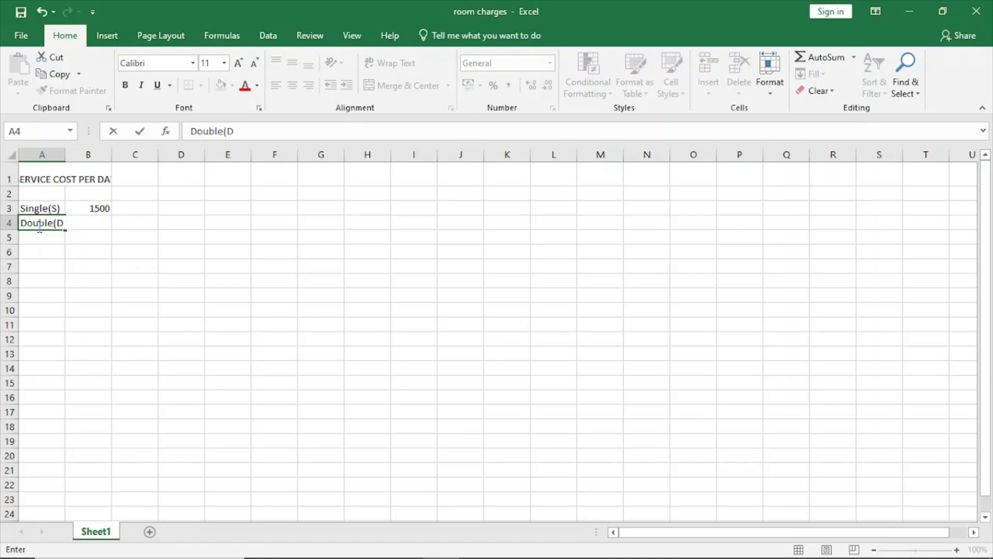
type(")")
left_click(106, 223)
left_click(134, 224)
left_click(91, 226)
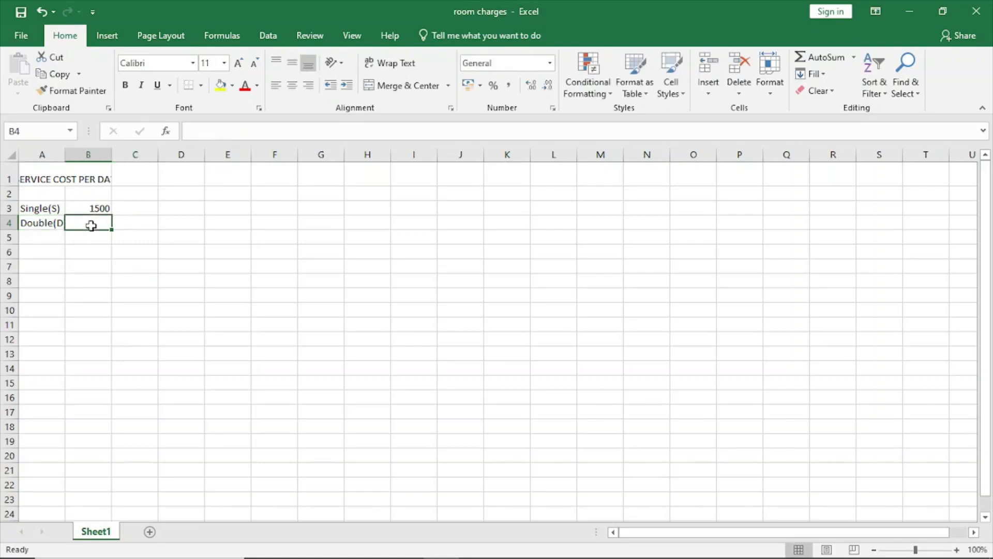
type("28010")
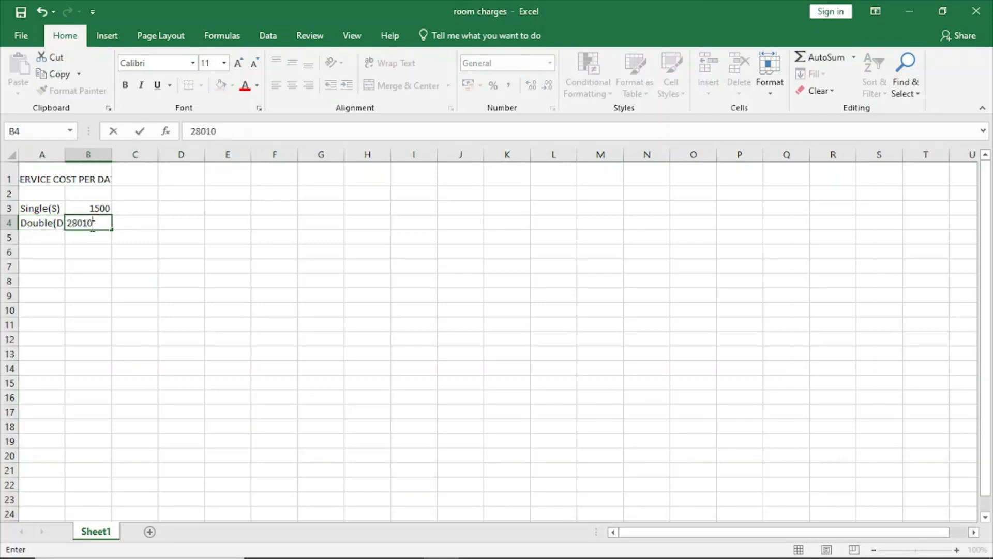
key("BackSpace")
key("BackSpace")
type("0")
Step: Enter the label "VIP(V)" in cell A5 and its daily cost of 3200 in B5
left_click(24, 236)
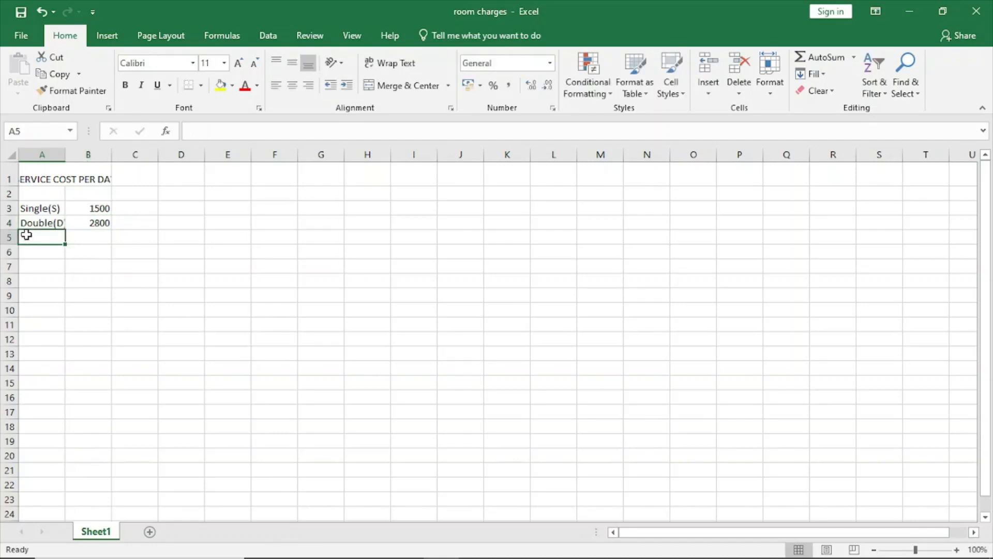
type("VI")
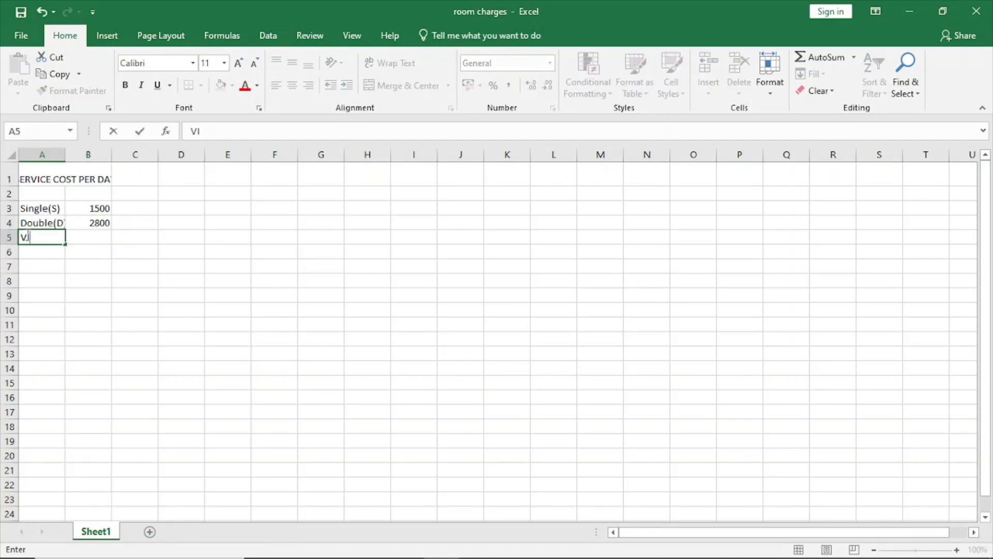
type("P(V)")
left_click(90, 236)
type("3200")
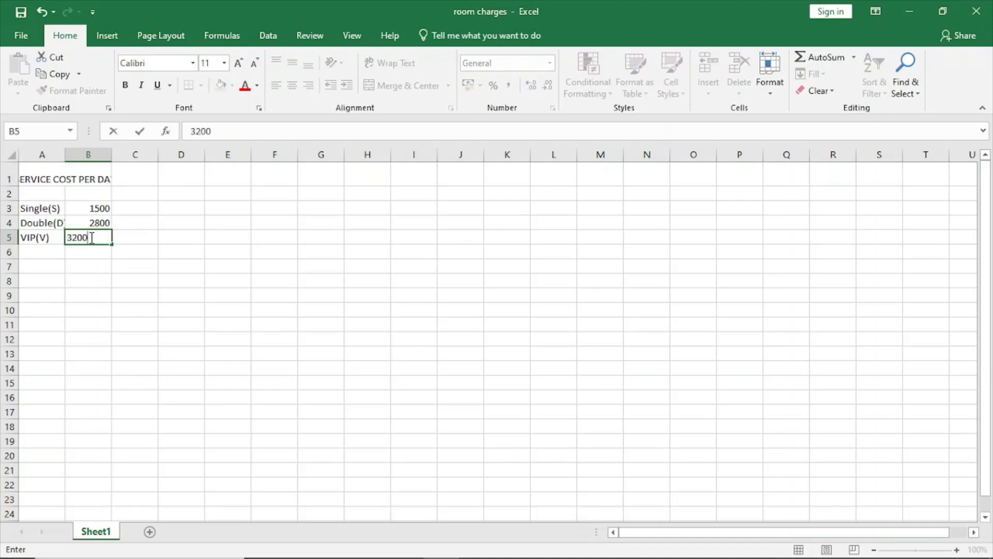
Step: Enter the label "FRIDGE(F)" in cell A6 and its daily cost of 300 in B6
left_click(29, 252)
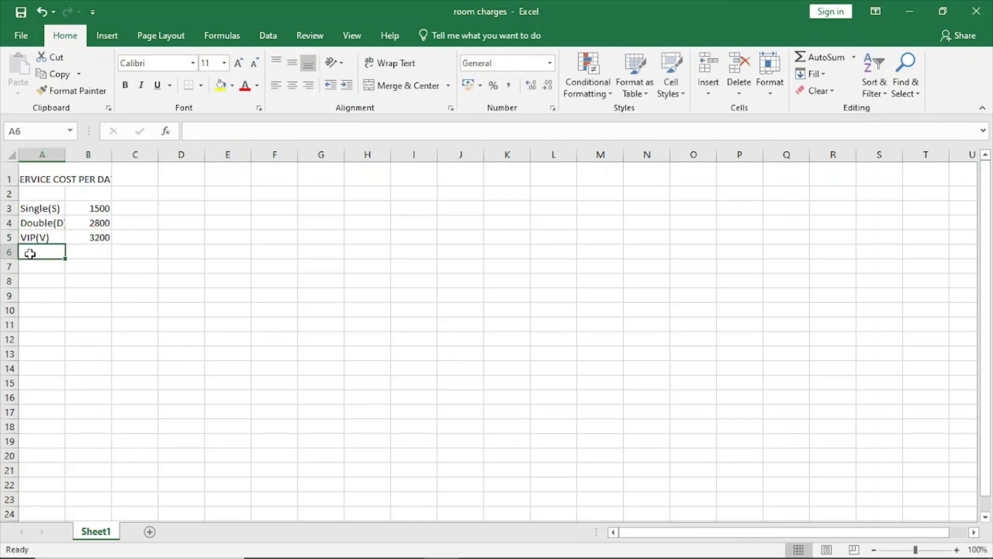
type("f")
key("BackSpace")
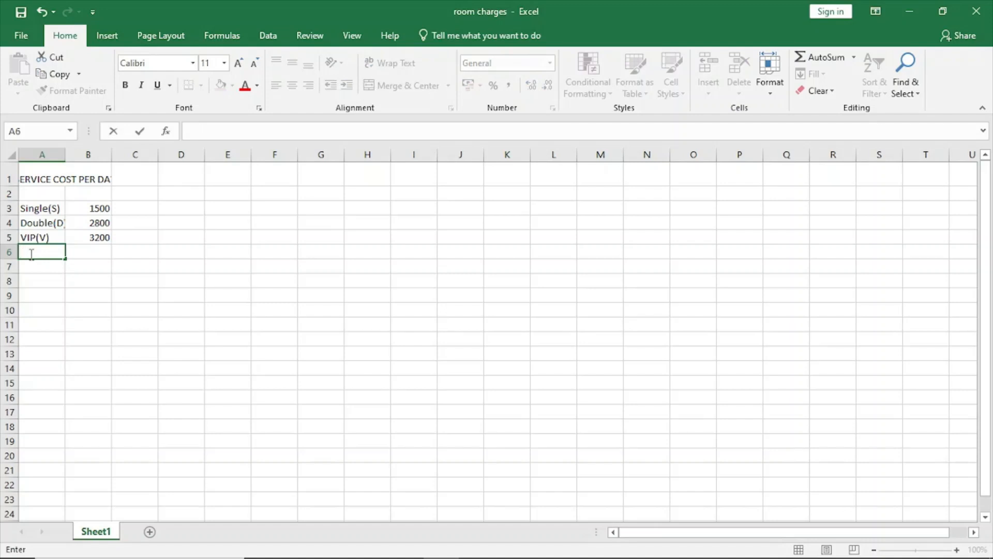
type("FRIDGE(F")
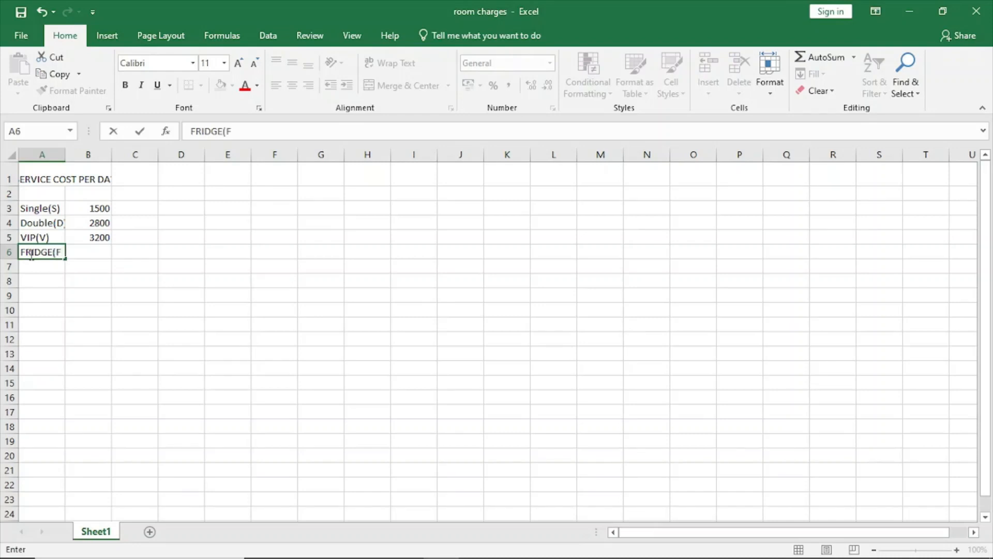
type(")")
left_click(139, 249)
left_click(96, 249)
type("300")
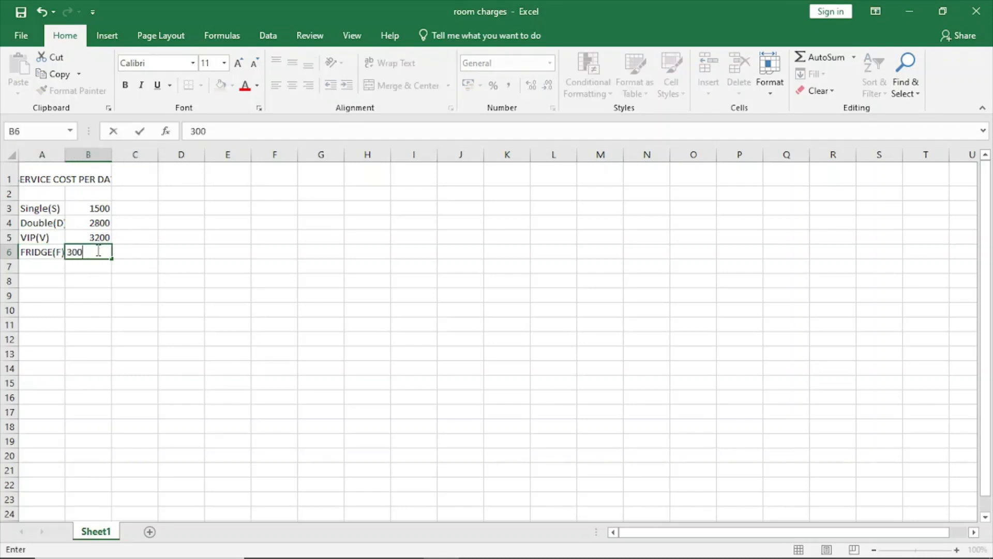
Step: Leave row 7 blank and enter the column heading "Room Id" in cell A8
left_click(35, 267)
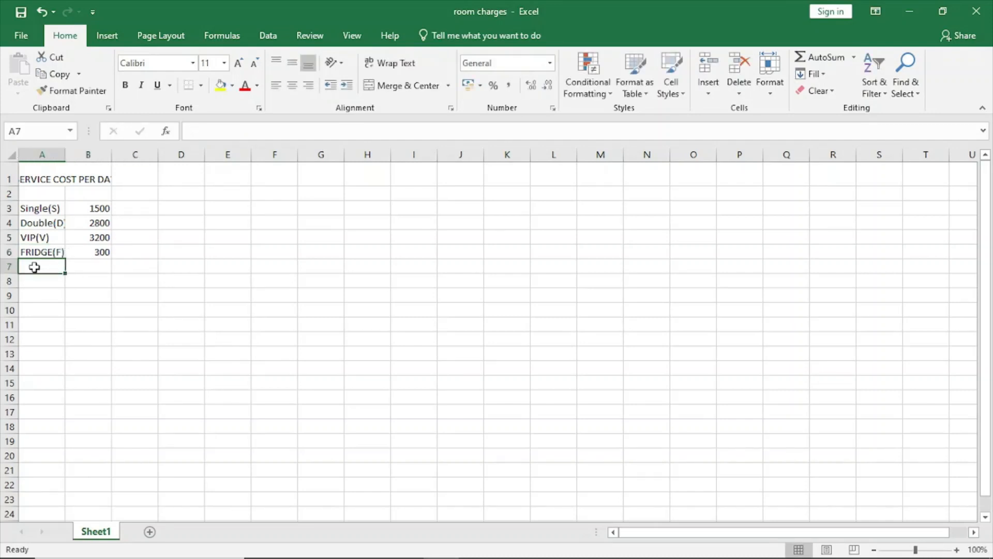
left_click(28, 282)
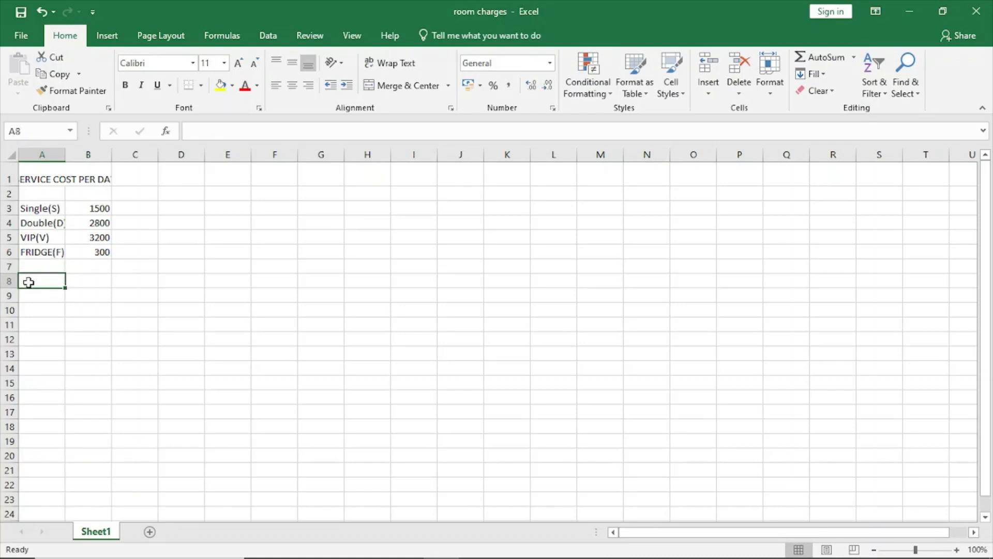
type("r")
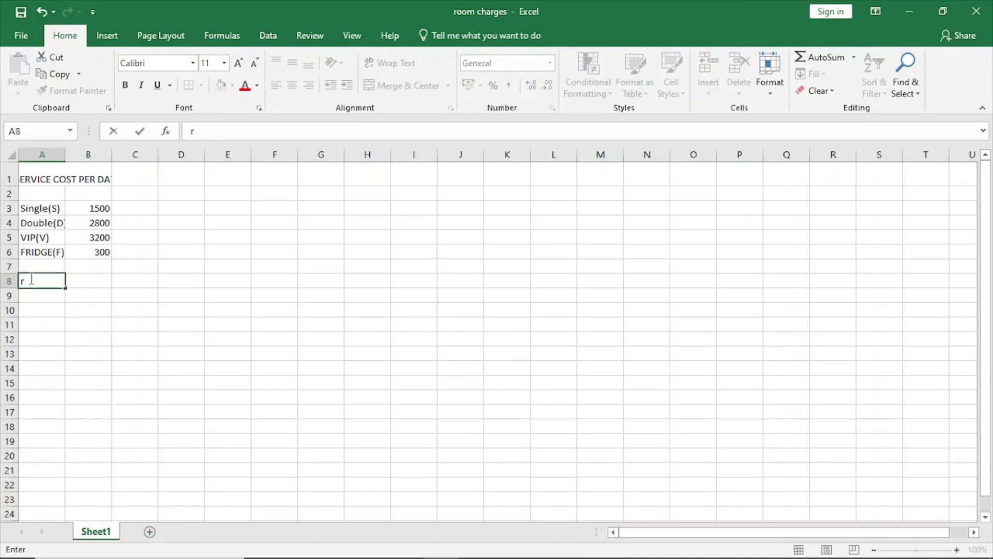
key("BackSpace")
type("Room Id")
Step: Enter the column heading "Guest ID" in cell B8, beside the Room Id heading
left_click(89, 281)
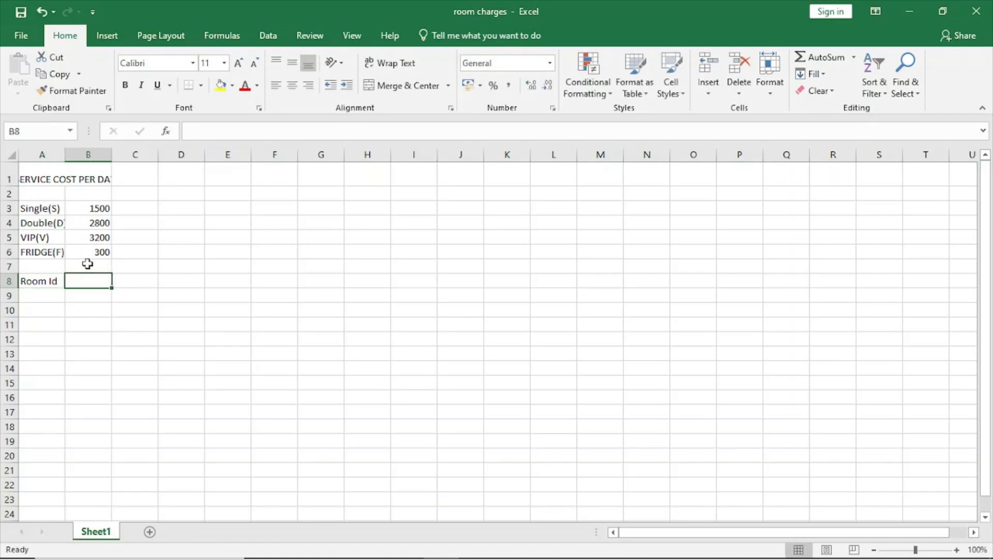
type("Guest")
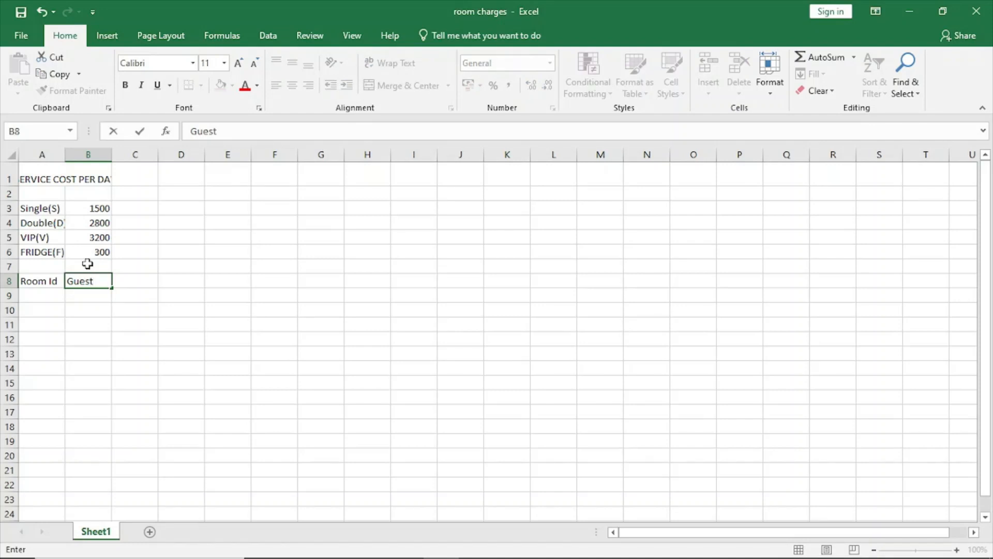
type(" Id")
key("BackSpace")
key("BackSpace")
type("Id")
key("BackSpace")
type("D")
left_click(143, 282)
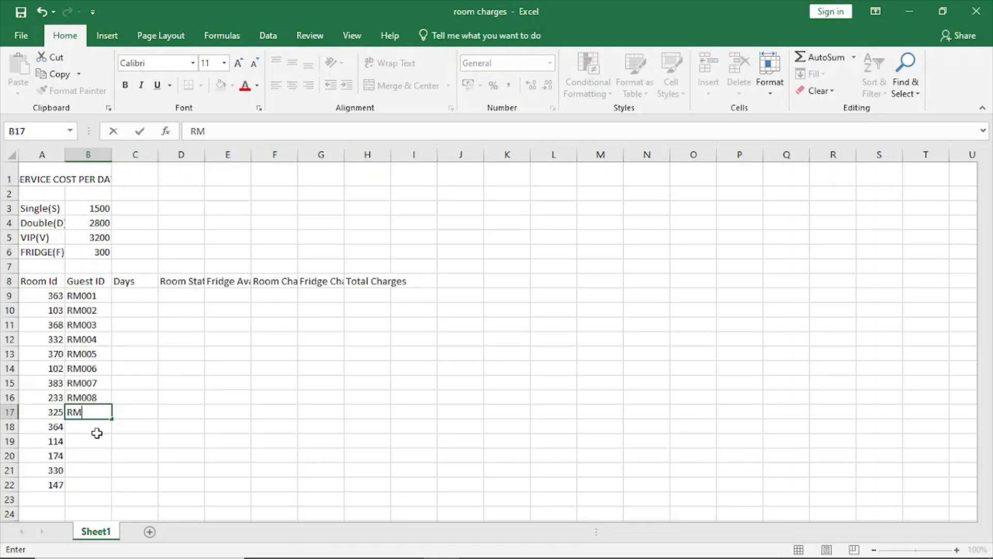
Step: Complete the guest ID in B17 and enter the next consecutive one in B18, for rooms 325 and 364
key("F1")
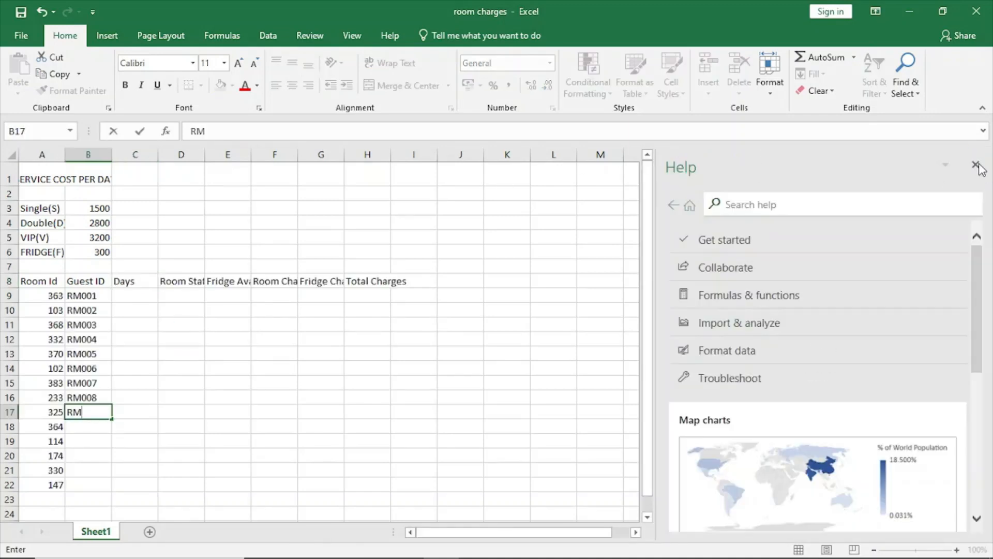
left_click(974, 163)
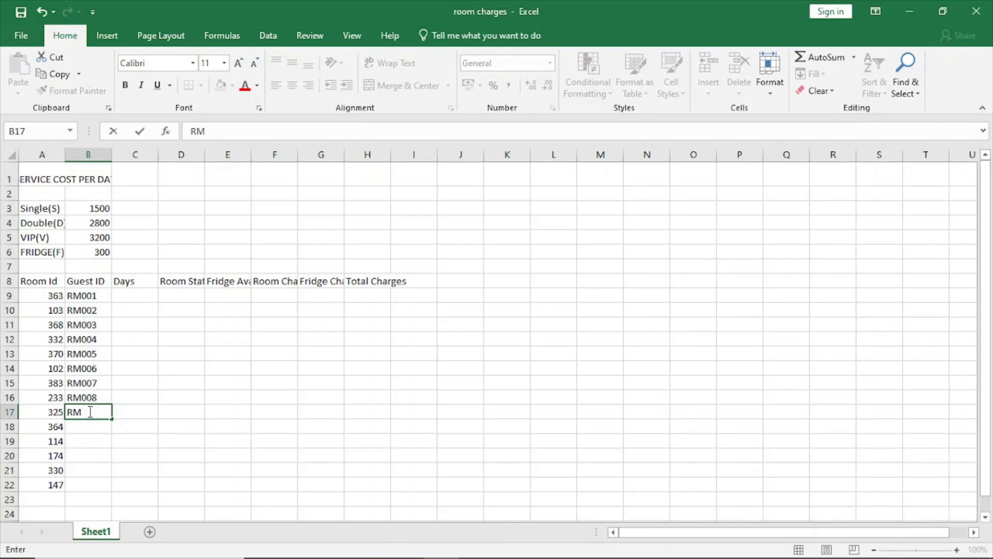
type("009")
left_click(77, 427)
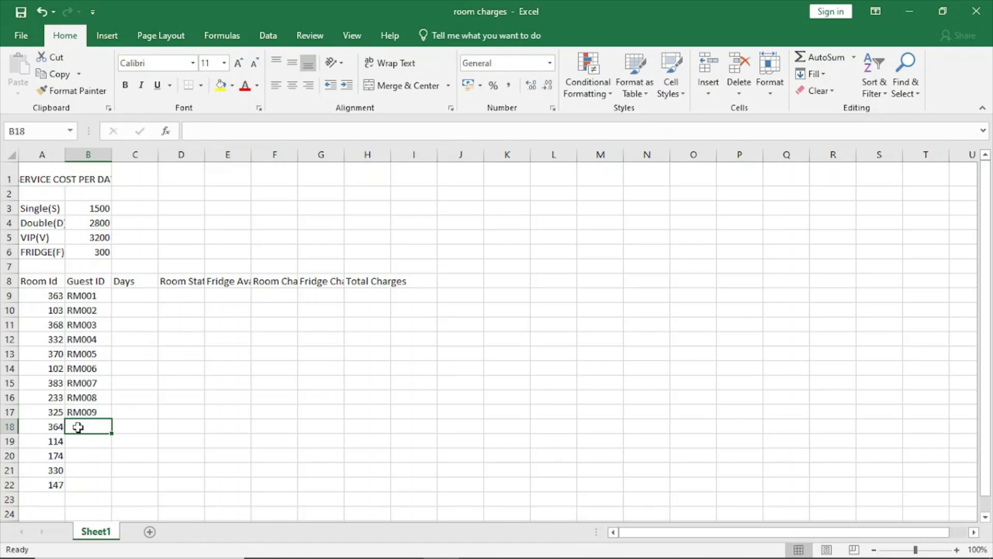
type("RM00")
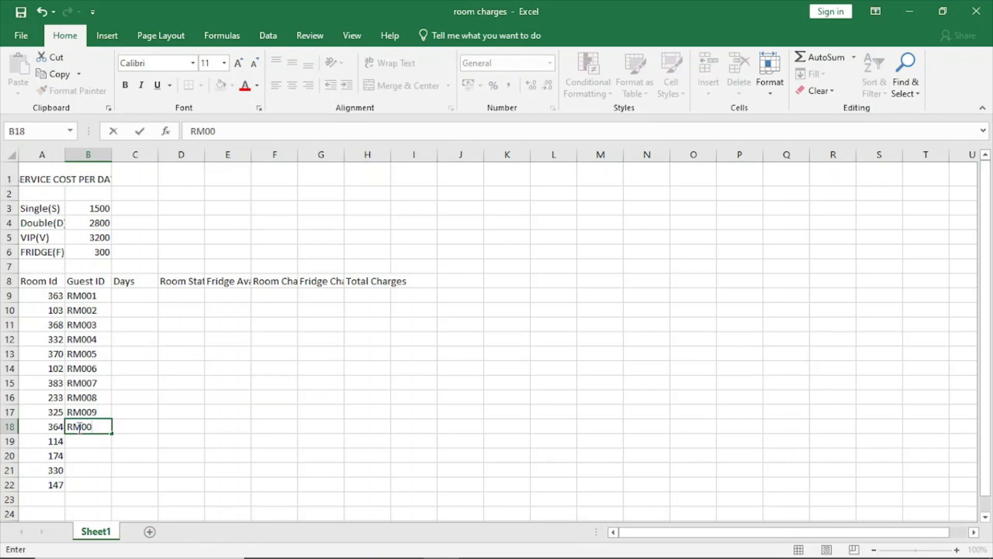
key("BackSpace")
type("10")
key("Return")
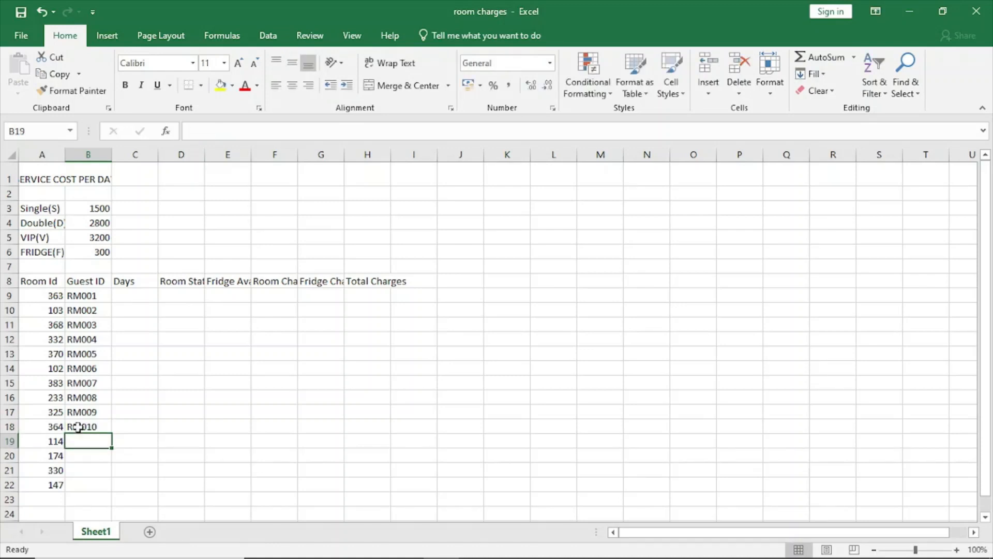
Step: Enter the next two consecutive guest IDs in B19 and B20, for rooms 114 and 174
type("RM")
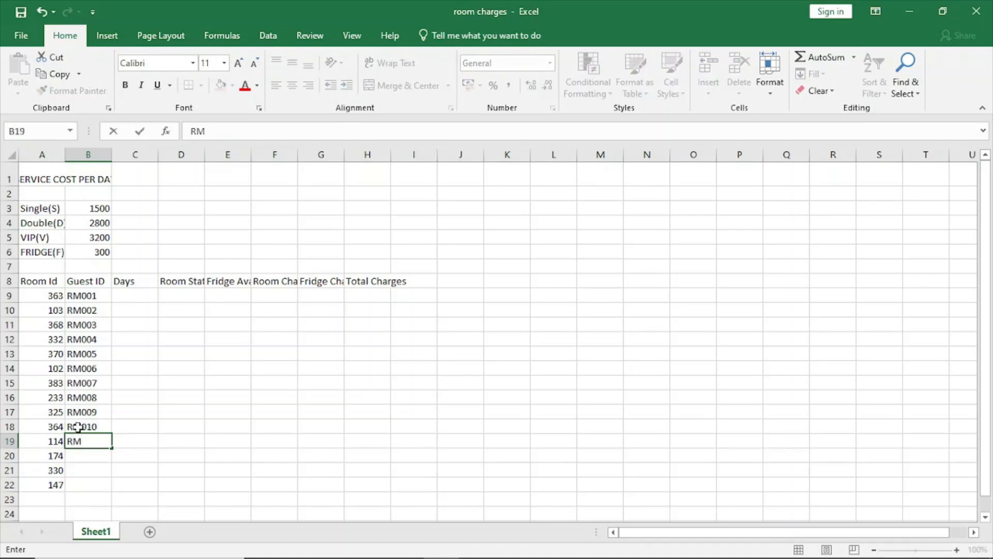
type("001")
key("BackSpace")
key("BackSpace")
type("11")
key("Return")
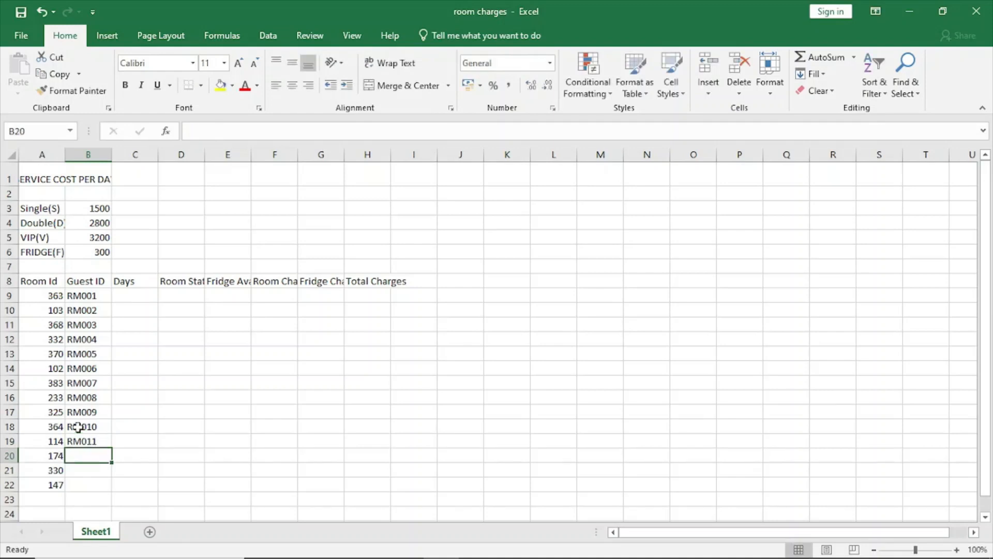
type("RM")
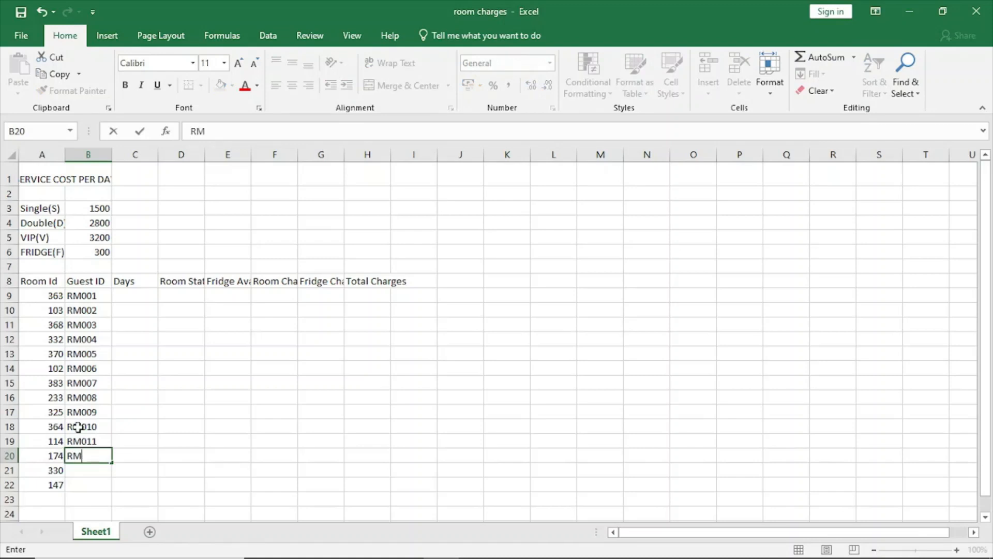
type("012")
key("Return")
Step: Enter the last two guest IDs in B21 and B22, for rooms 330 and 147
type("R")
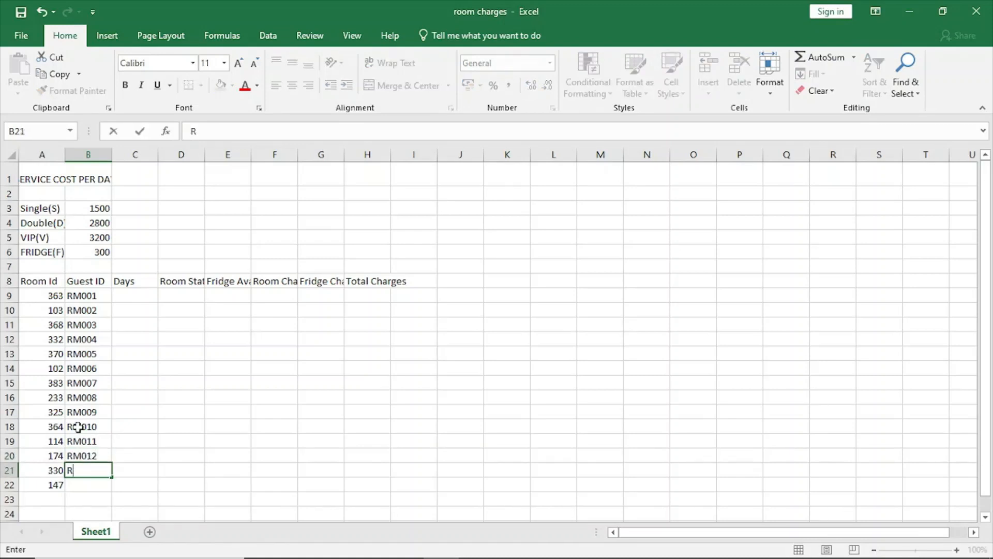
type("M0013")
left_click(83, 485)
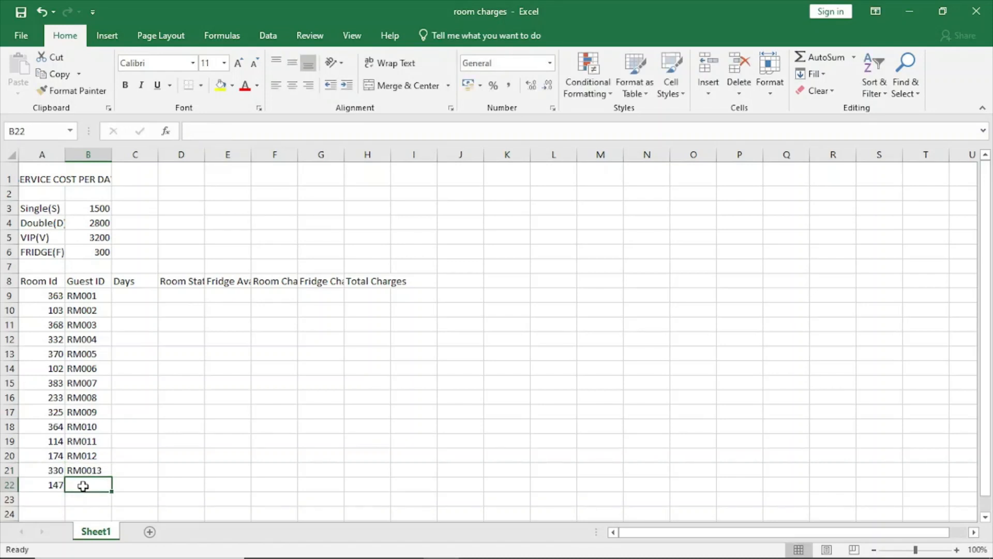
type("RM00")
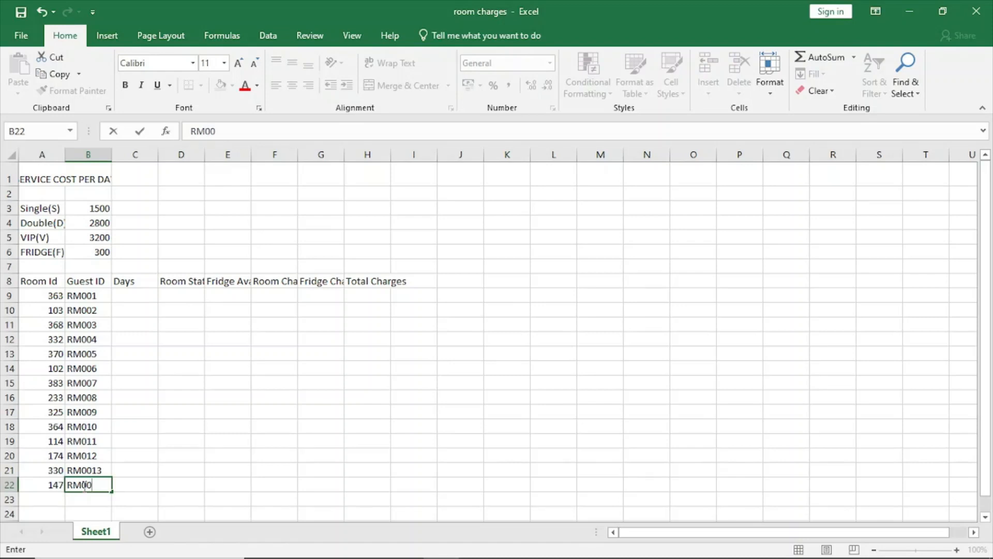
key("BackSpace")
type("14")
Step: Remove the extra zero from the guest ID in B21 so it matches the three-digit pattern of the others
left_click(88, 469)
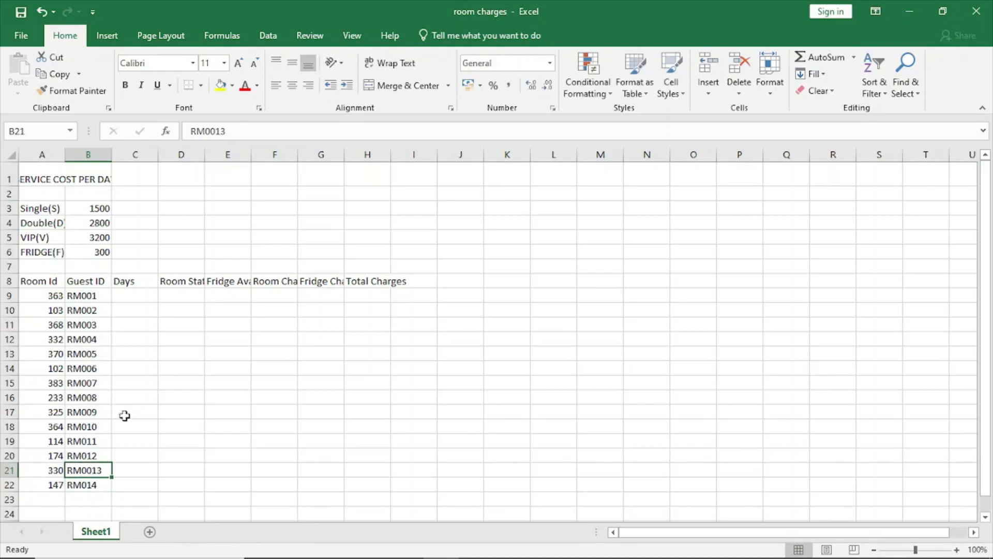
left_click(213, 131)
key("BackSpace")
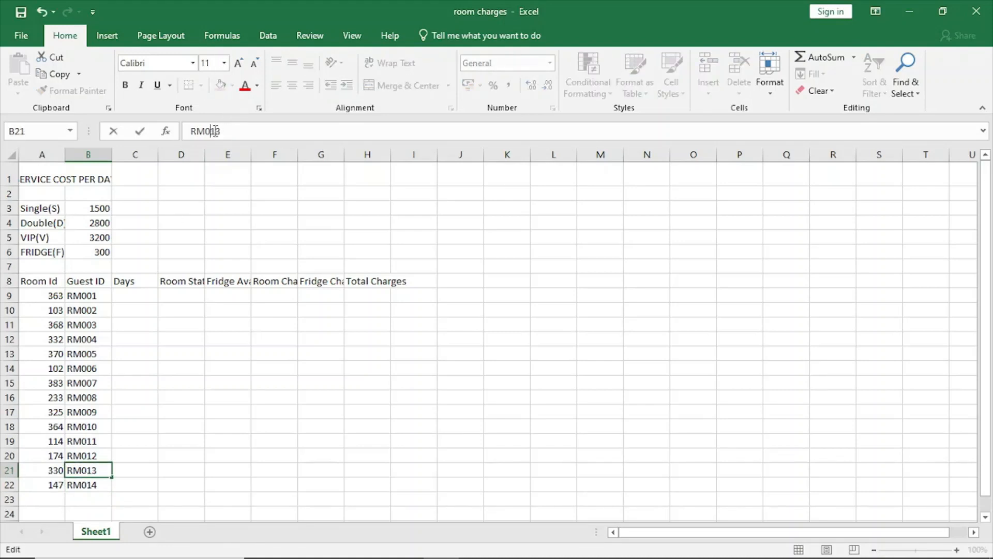
left_click(129, 306)
Step: Enter the days 3, 1 and 1 in cells C9 to C11 for the first three guests
left_click(133, 297)
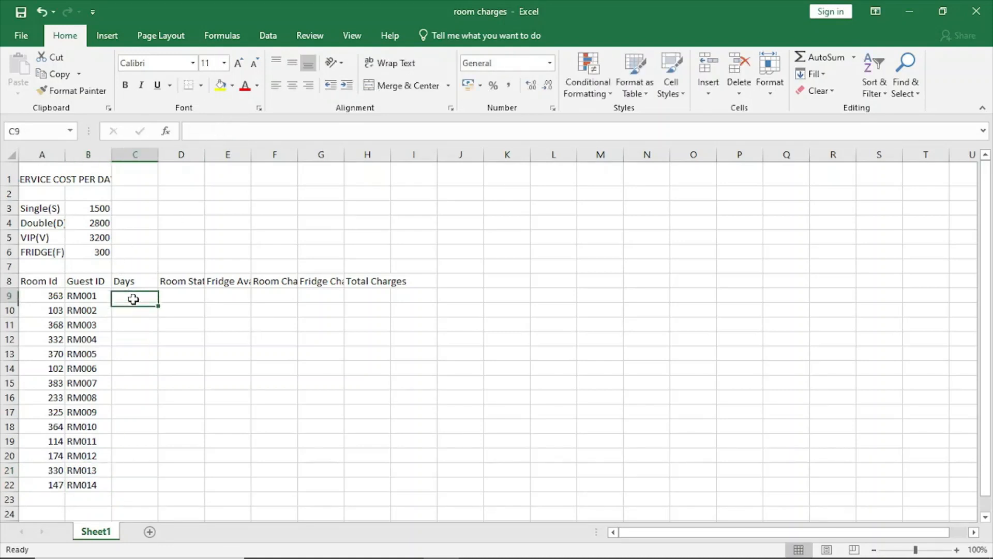
type("3")
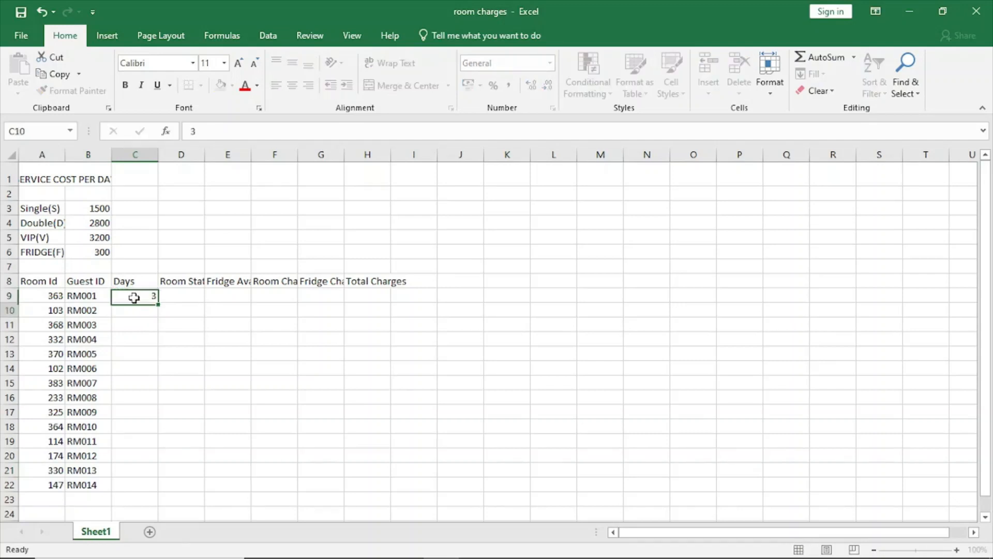
key("Return")
type("1")
key("Return")
type("1")
key("Return")
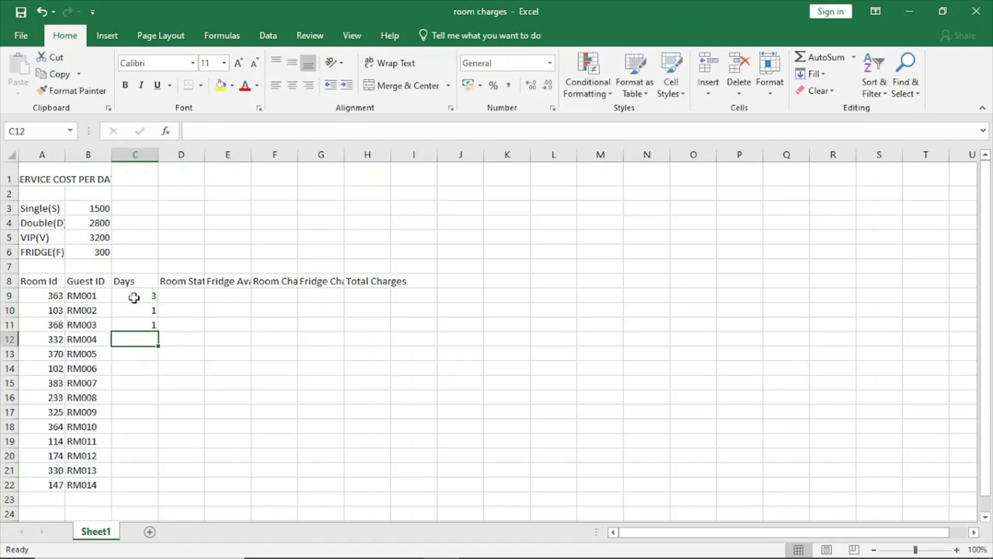
Step: Fill cells C12 to C15 of the Days column with 4, 5, 1 and 4
type("4")
key("Return")
type("5")
key("Return")
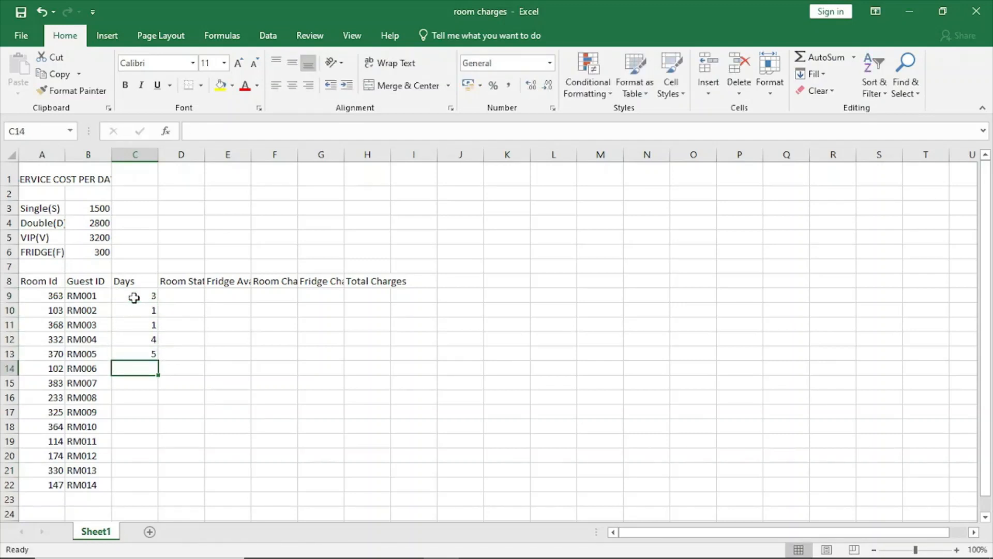
type("1")
key("Return")
type("4")
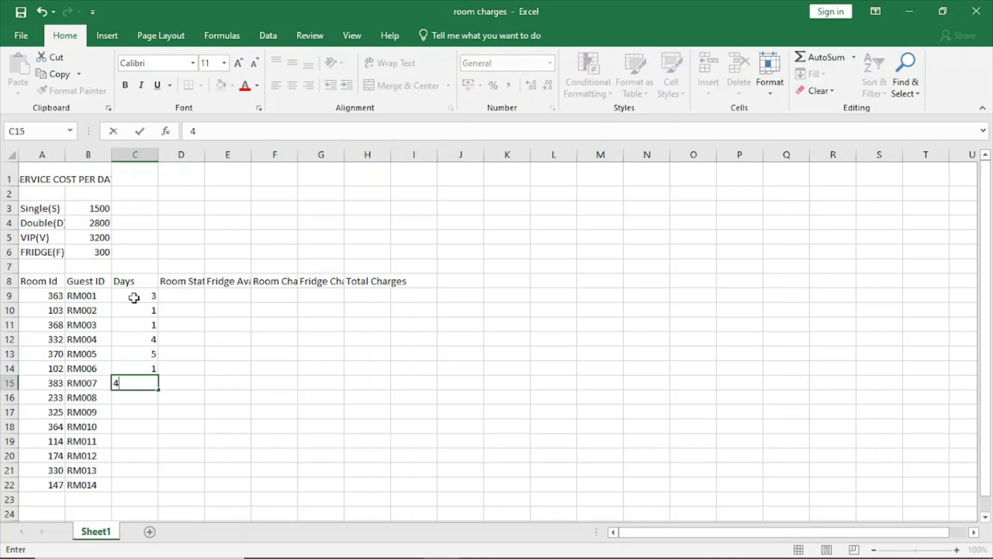
key("Return")
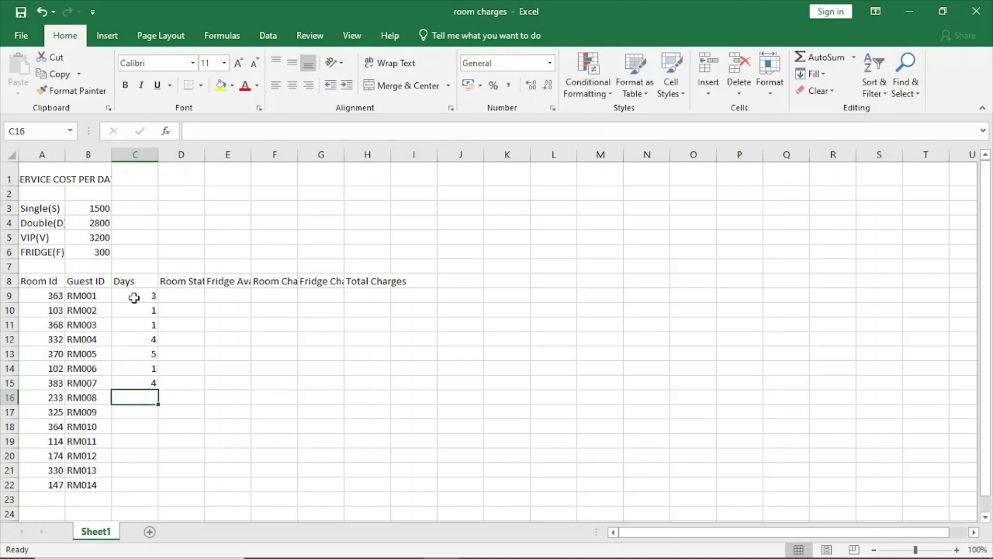
Step: Enter 3, 3, 1 and 1 as the days in cells C16 to C19
type("3")
key("Return")
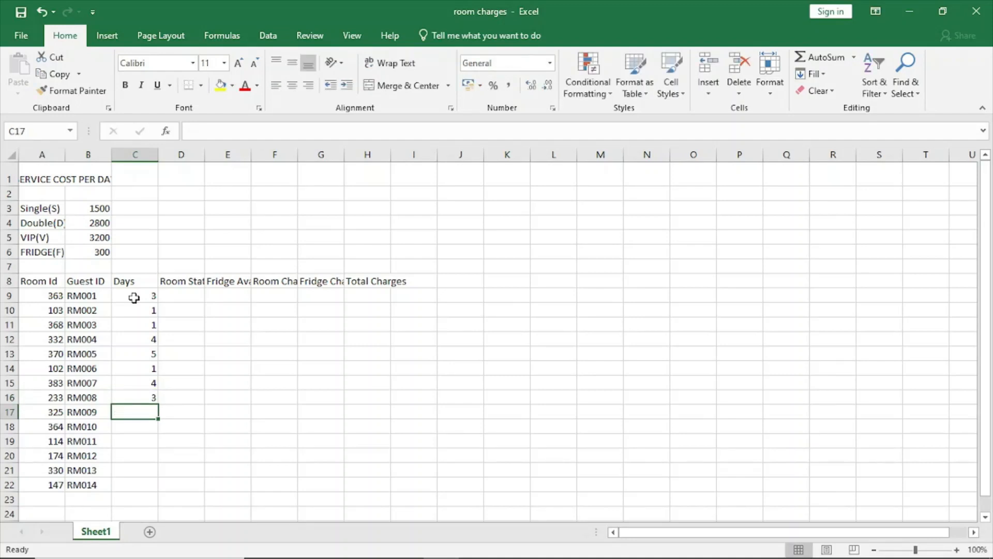
type("3")
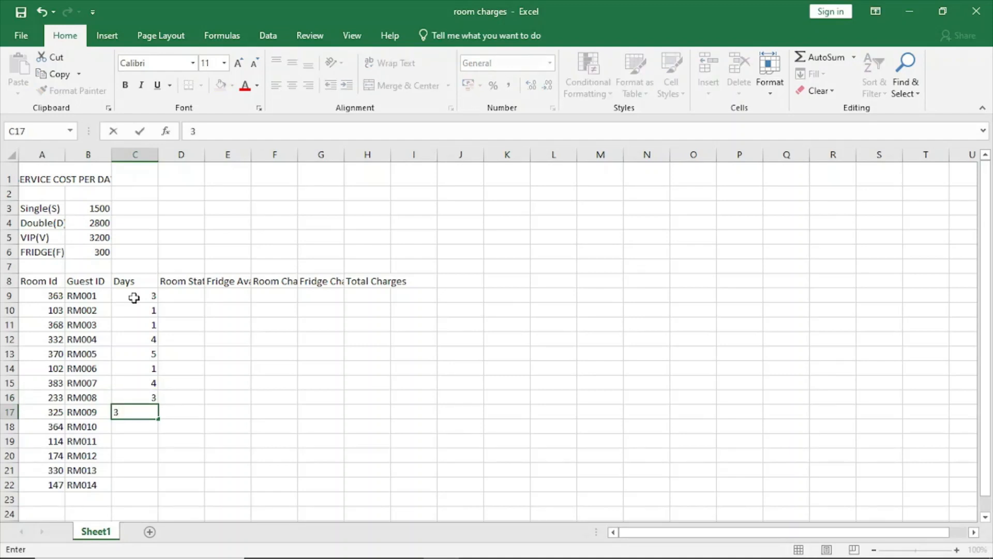
key("Return")
type("1")
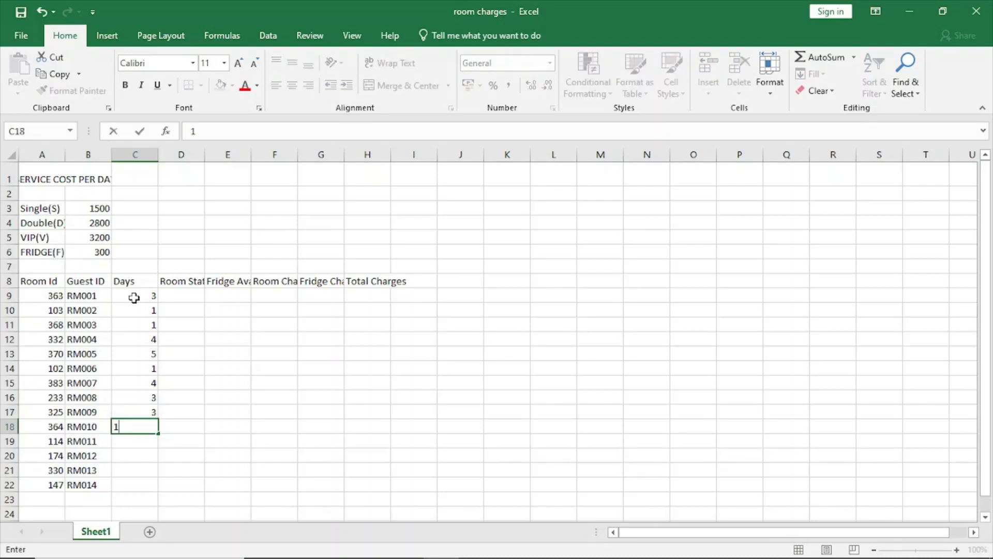
key("Return")
type("1")
key("Return")
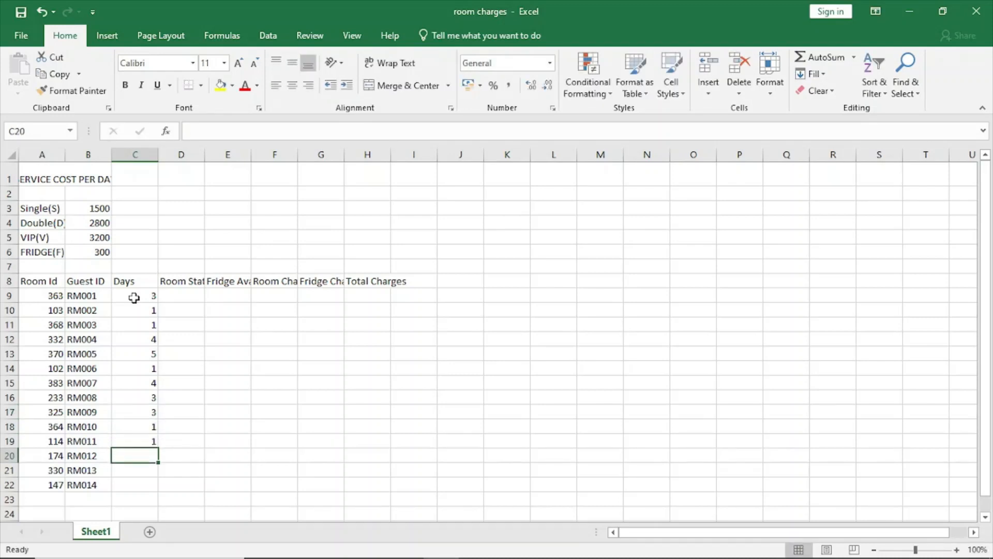
Step: Complete the Days column with 4, 5 and 2 in cells C20 to C22
type("4")
key("Return")
type("5")
key("Return")
type("2")
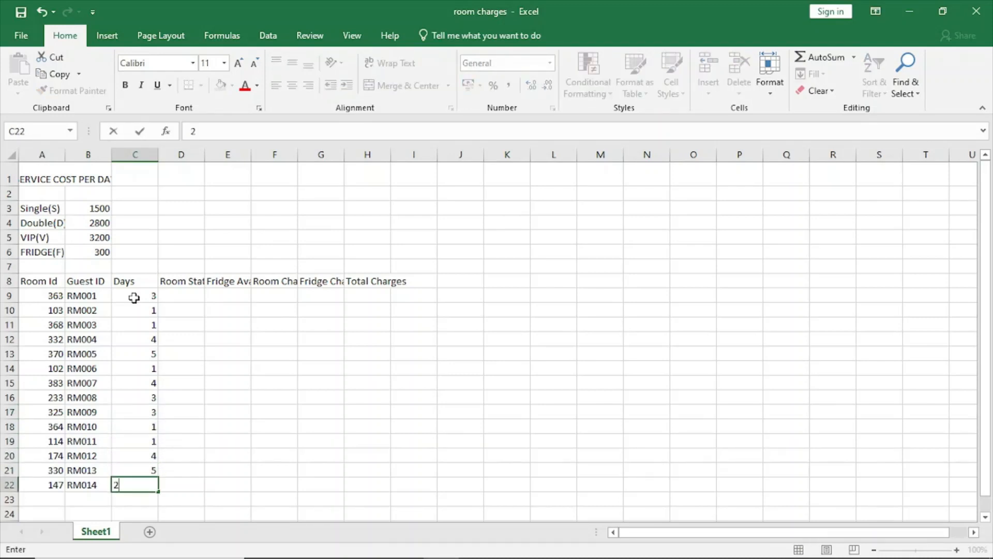
Step: Enter the room status codes D, D and S in cells D9 to D11
left_click(176, 292)
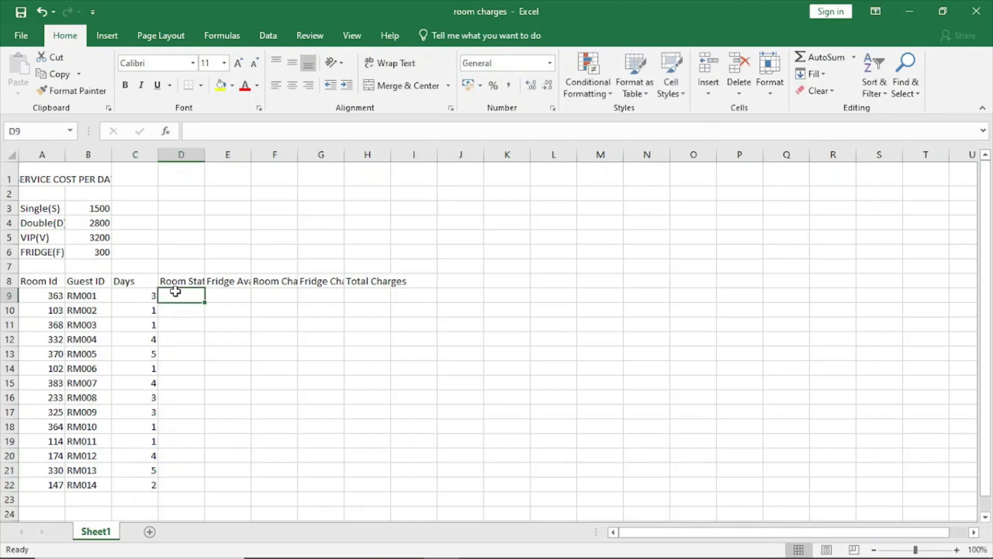
type("D")
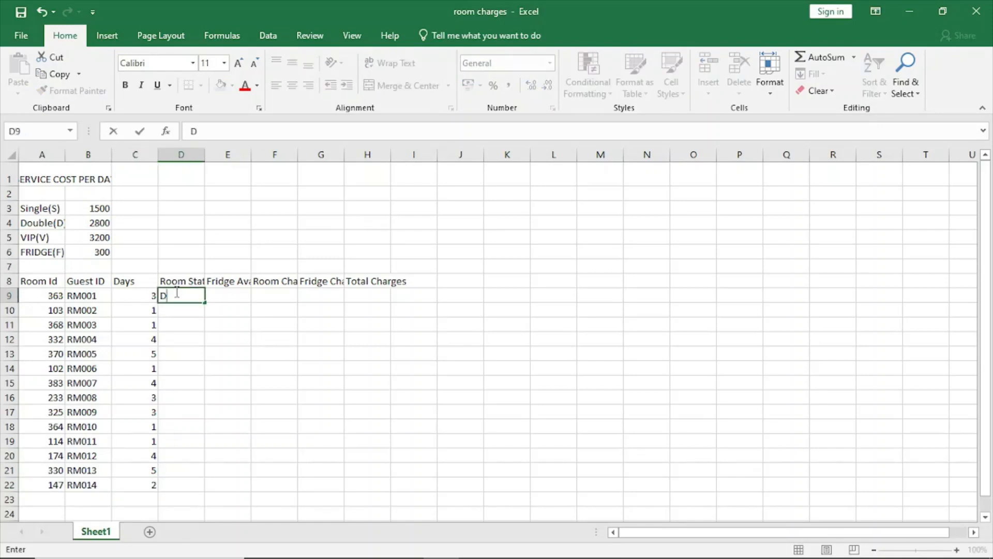
key("Return")
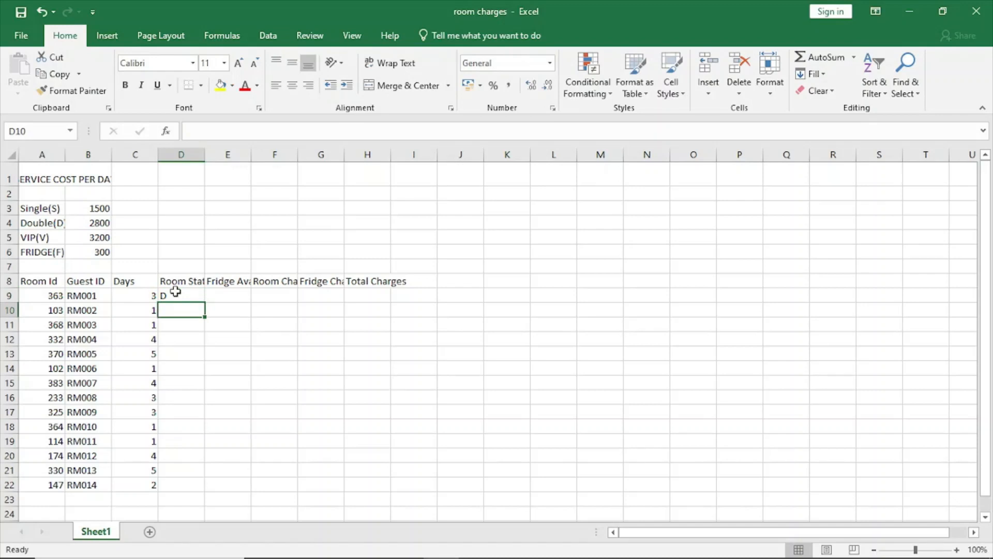
type("D")
key("Return")
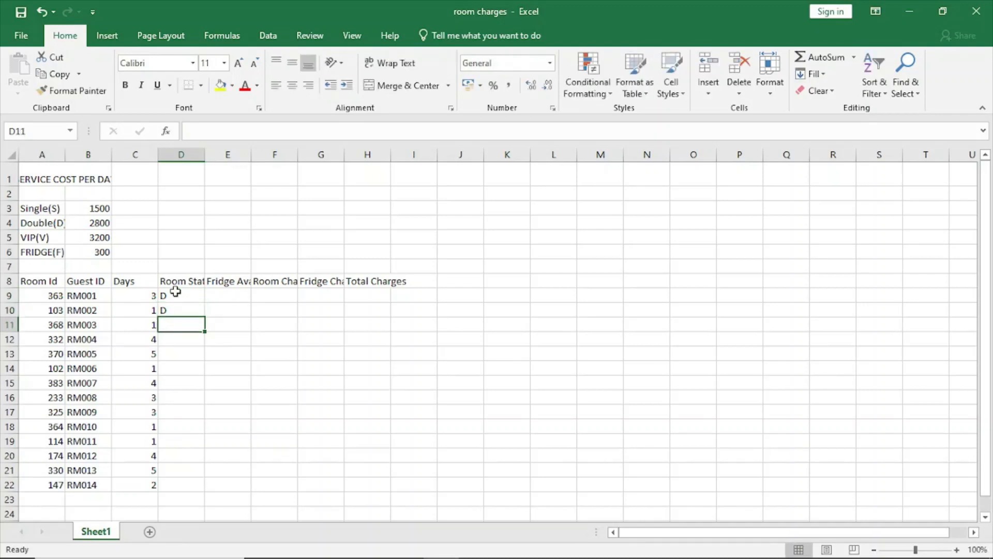
type("S")
key("Return")
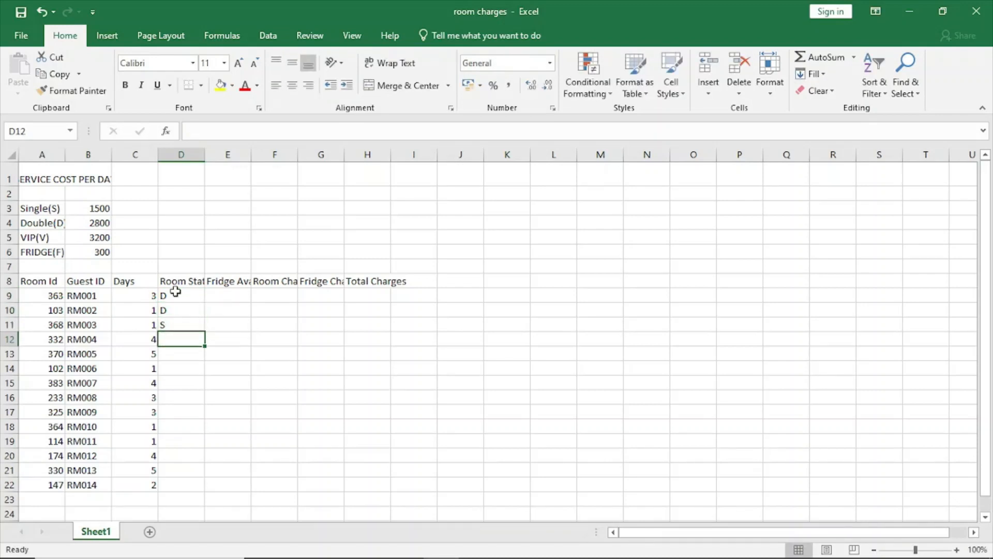
Step: Continue the room status column with D, D and S in cells D12 to D14
type("D")
key("Return")
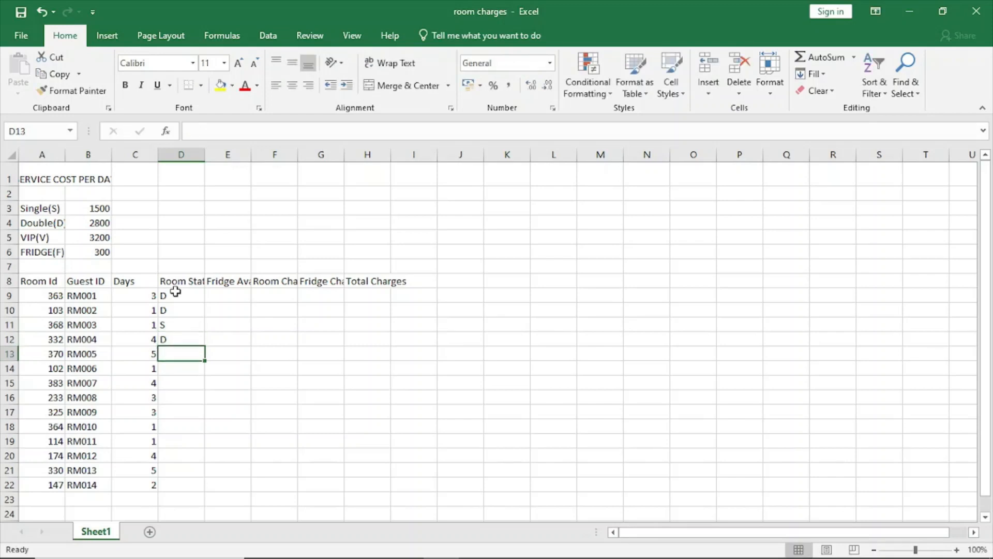
type("D")
key("Return")
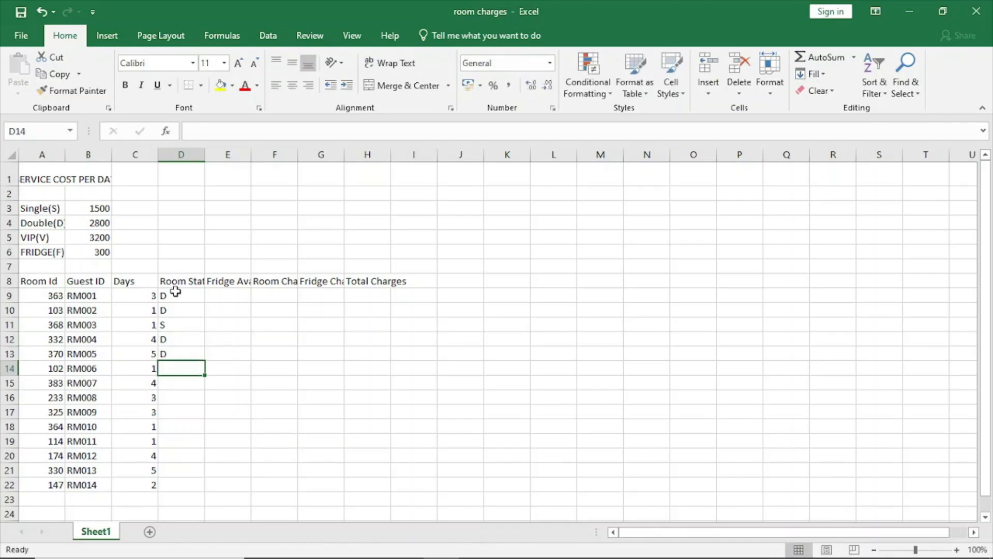
type("S")
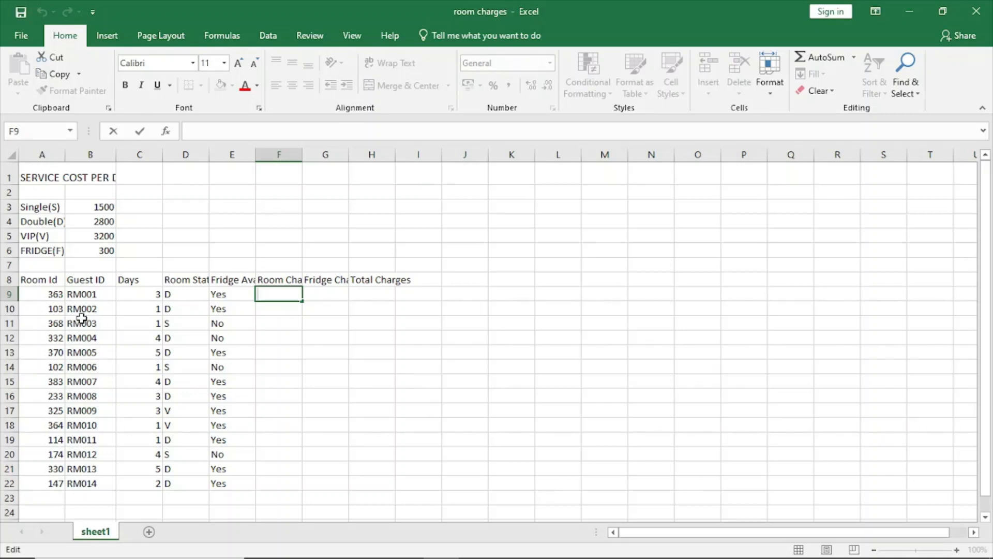
Step: Switch to the exam paper PDF in the browser and check the layout and headings of Figure 1 on page 1
left_click(298, 552)
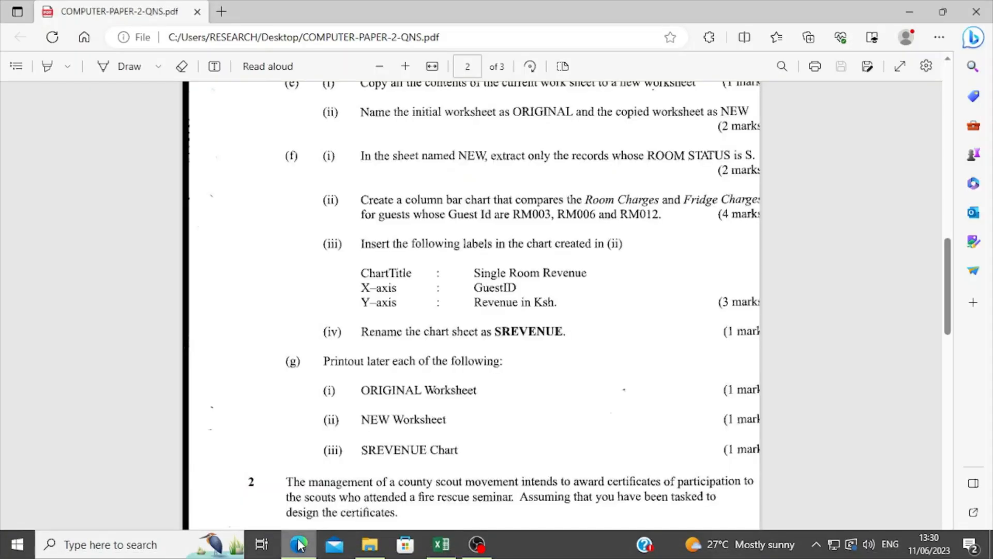
scroll(350, 212, "up", 15)
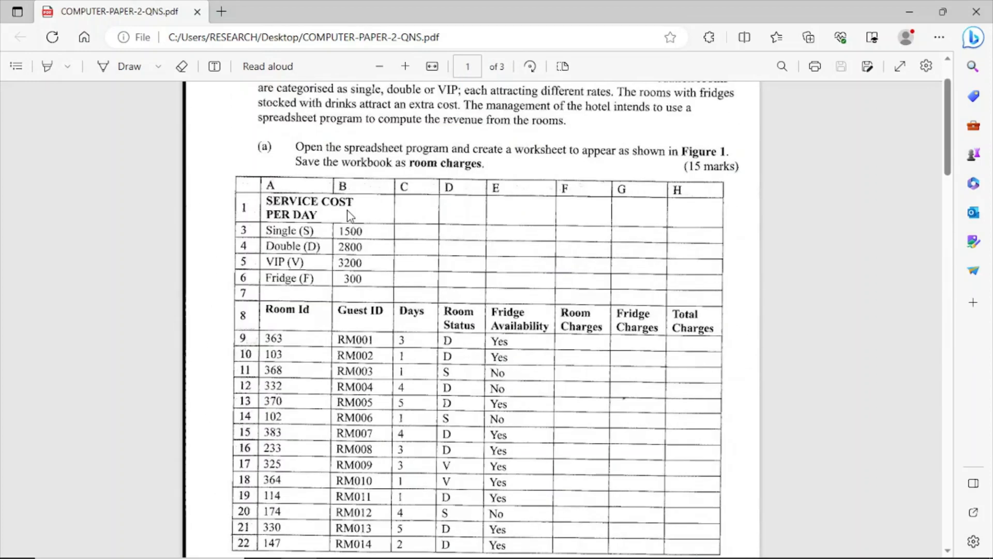
scroll(346, 210, "down", 2)
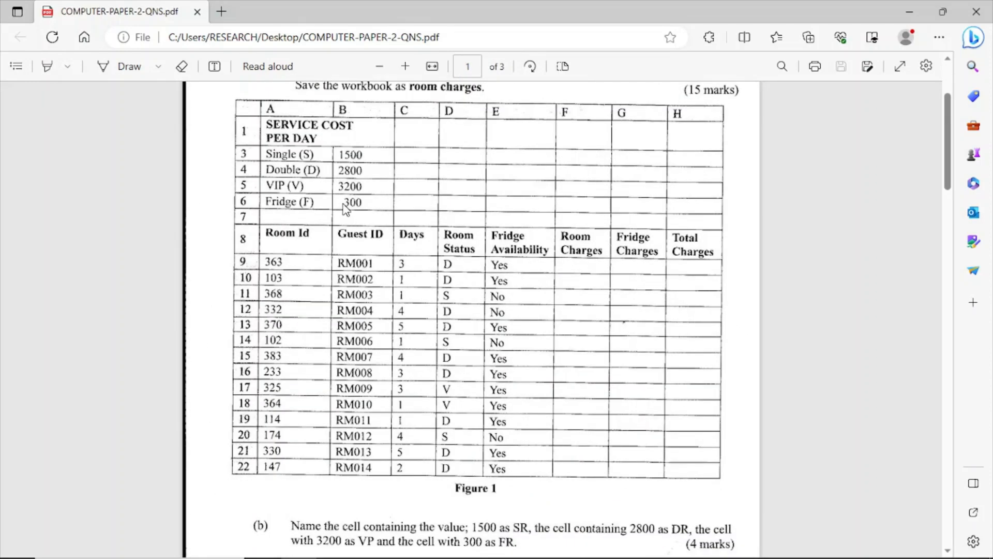
scroll(347, 210, "up", 2)
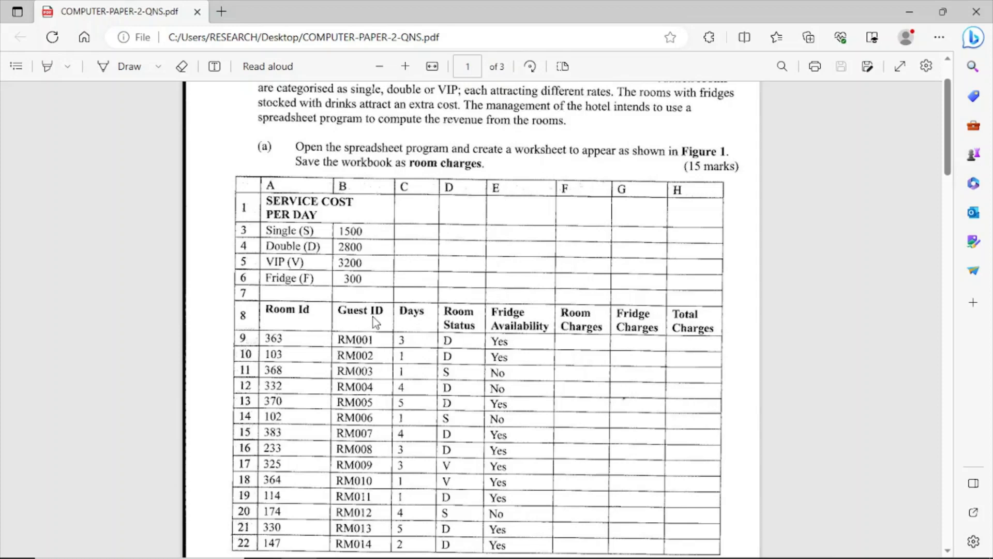
Step: Switch back to the room charges workbook in Excel and make the merged SERVICE COST PER DAY title in A1 bold
mouse_move(485, 550)
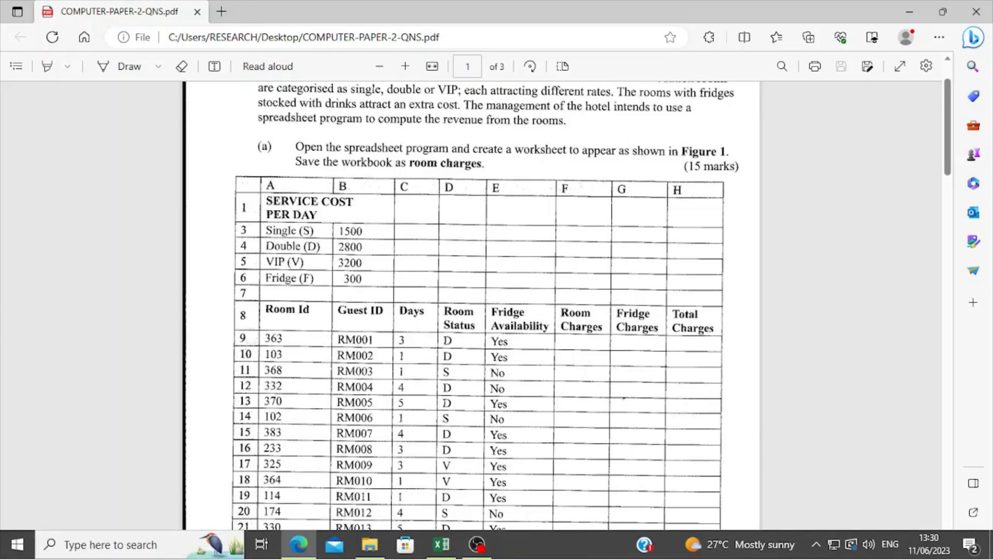
left_click(439, 549)
left_click_drag(21, 279, 388, 279)
left_click(385, 308)
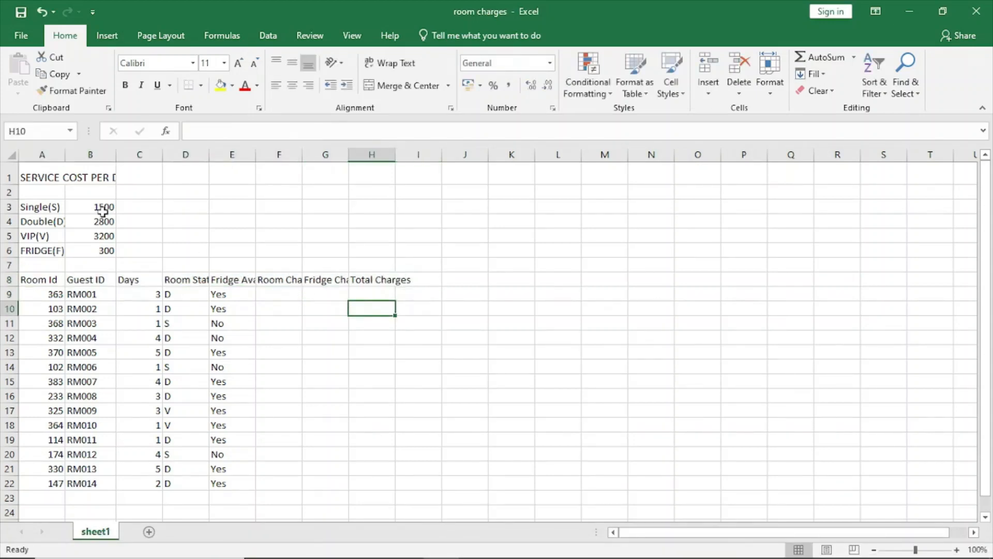
left_click(60, 175)
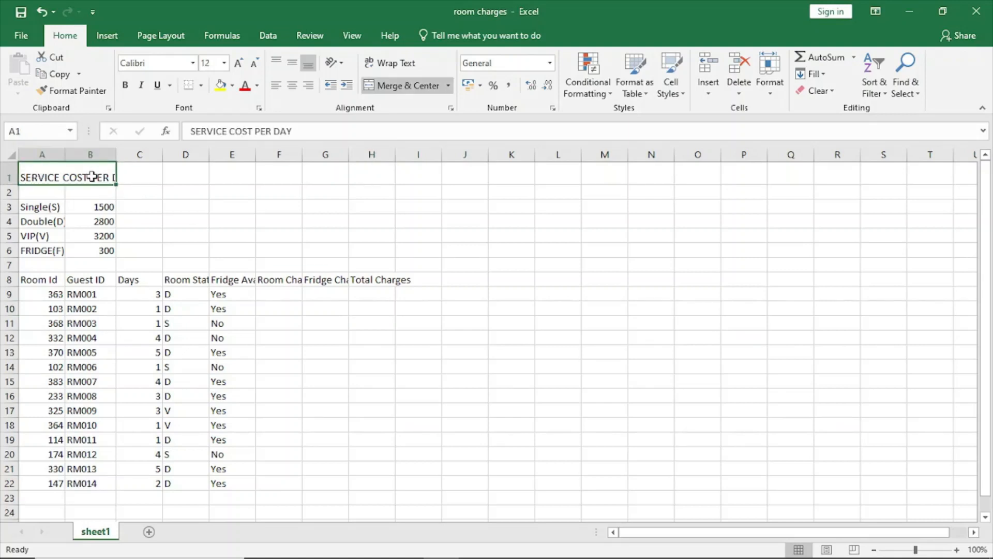
left_click(124, 85)
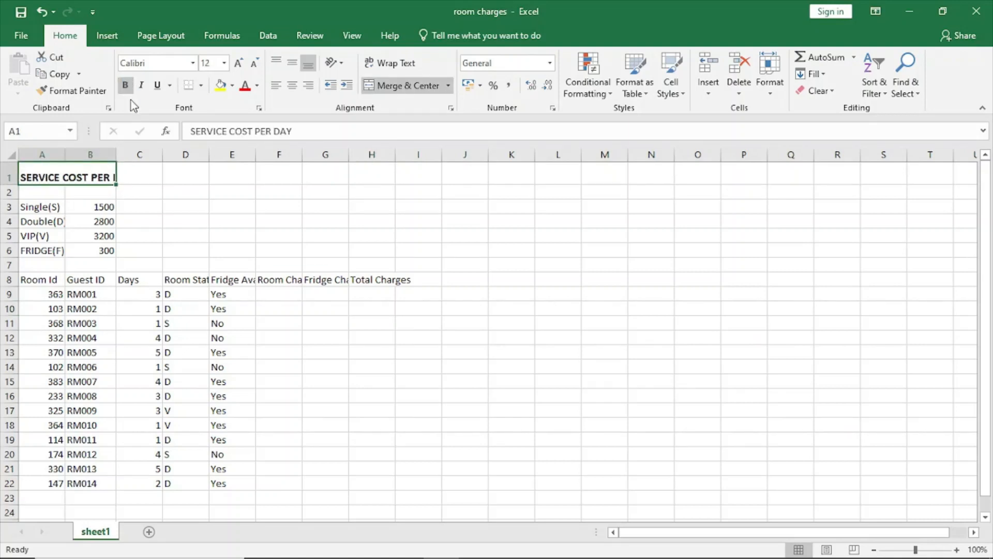
Step: Format the merged SERVICE COST PER DAY title in A1 with Left (Indent) horizontal alignment and Justify vertical alignment
right_click(90, 175)
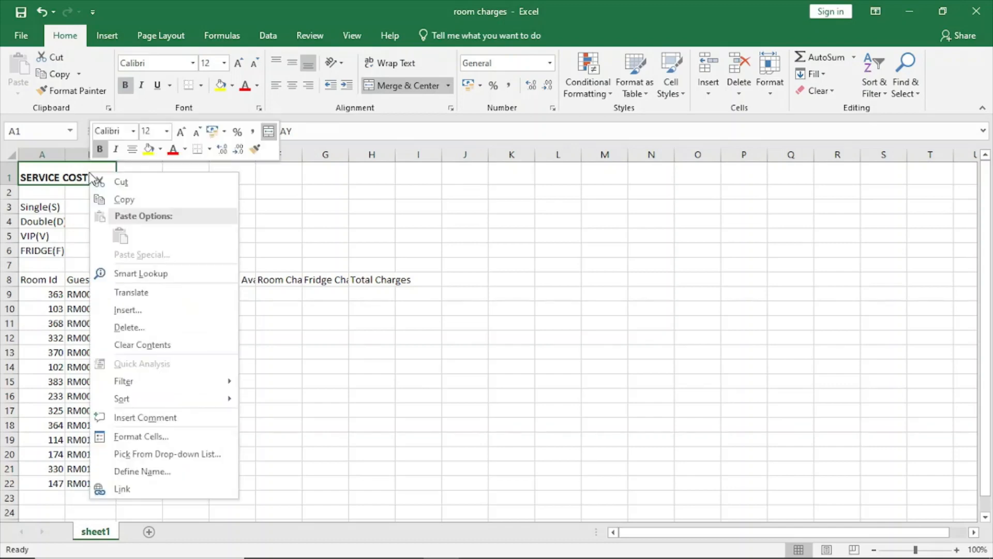
left_click(137, 437)
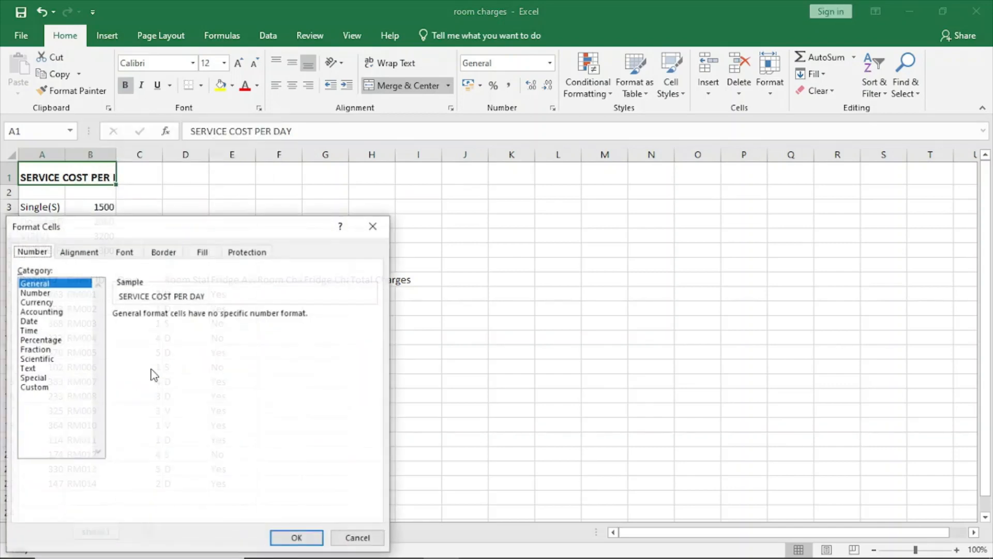
left_click(79, 251)
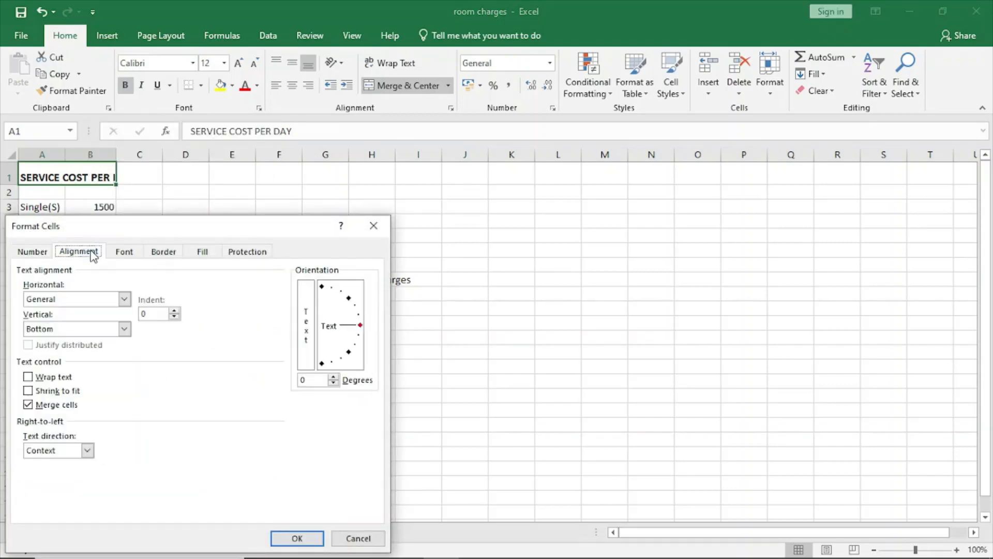
left_click(124, 299)
left_click(66, 322)
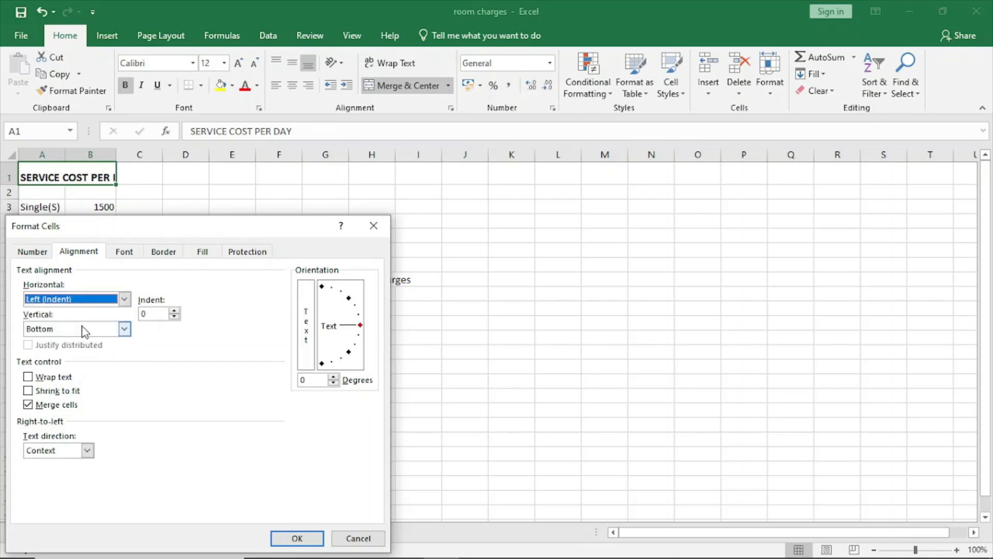
left_click(123, 332)
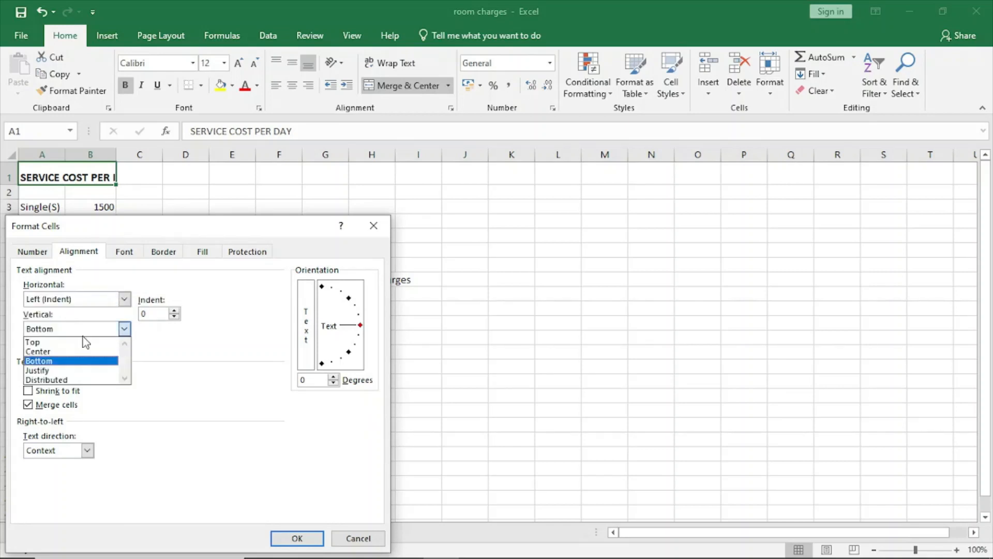
left_click(69, 372)
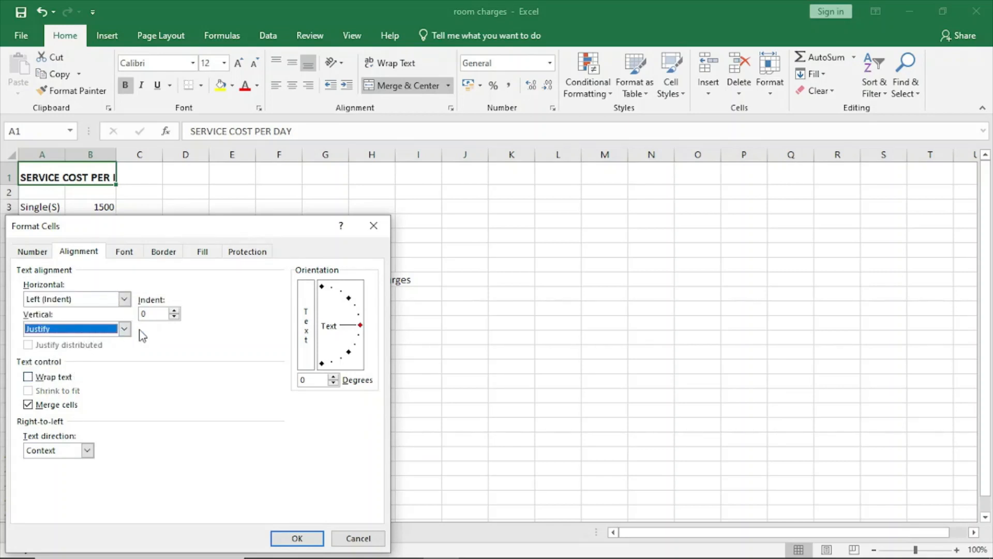
left_click(286, 543)
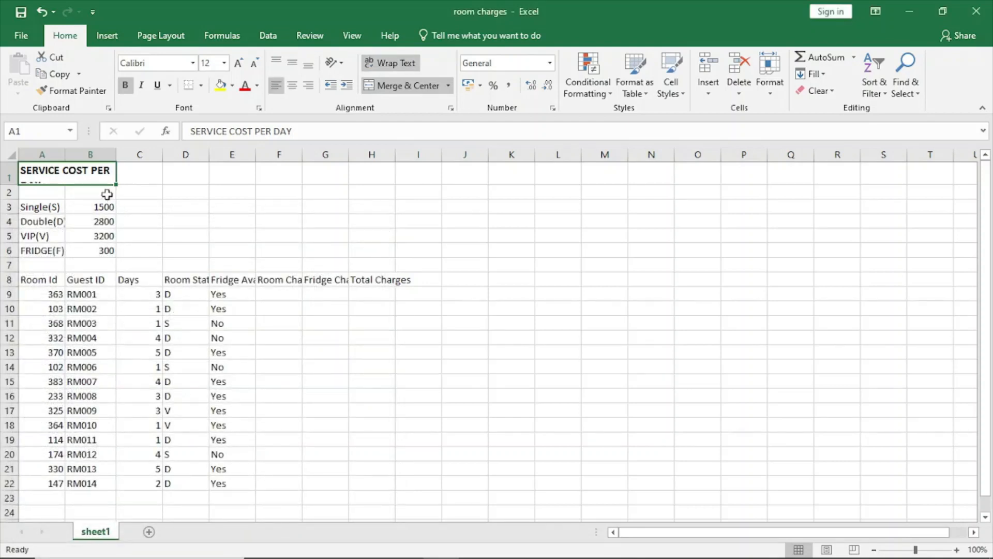
Step: Make row 1 taller and column B narrower to fit the title as SERVICE COST / PER DAY, comparing it with Figure 1 in the browser PDF
left_click_drag(12, 184, 15, 195)
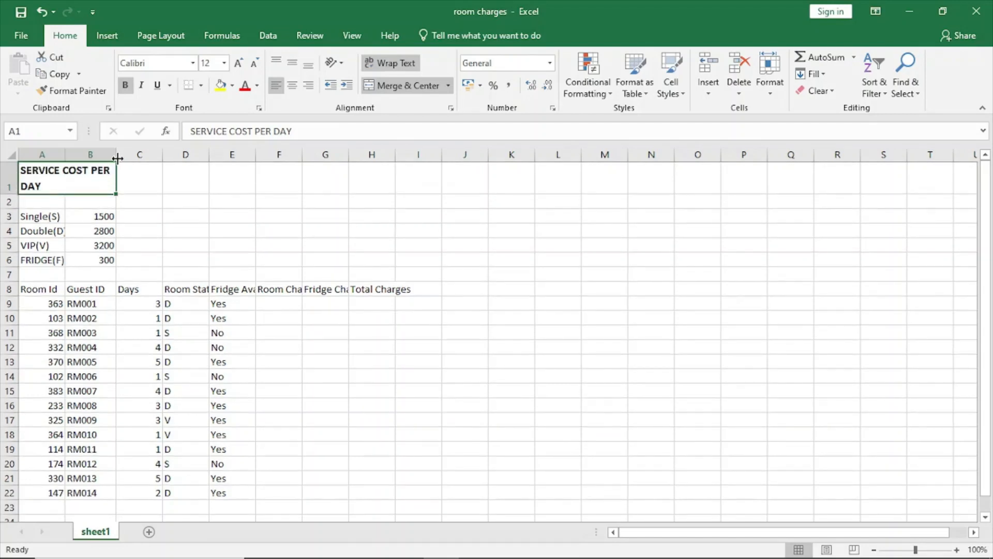
left_click_drag(118, 158, 101, 160)
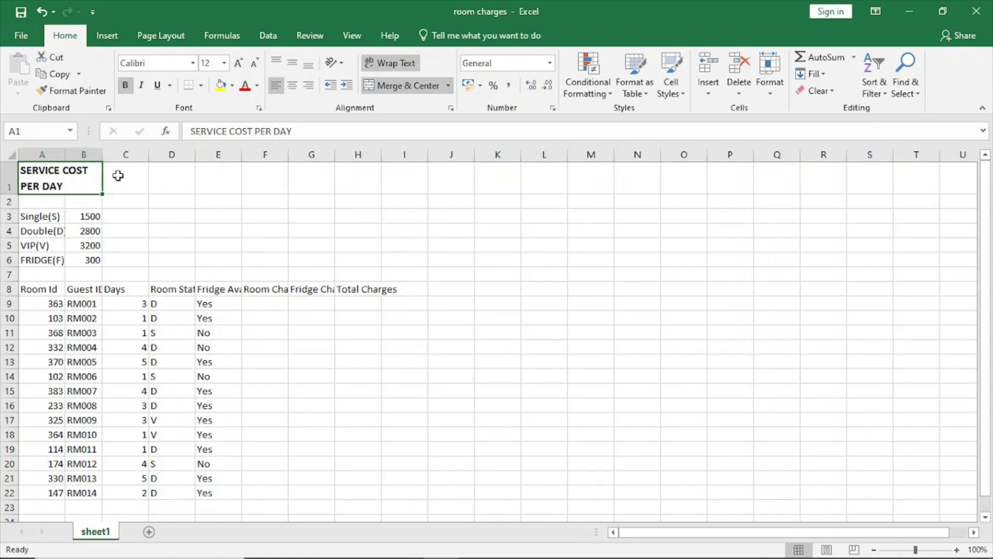
left_click(299, 544)
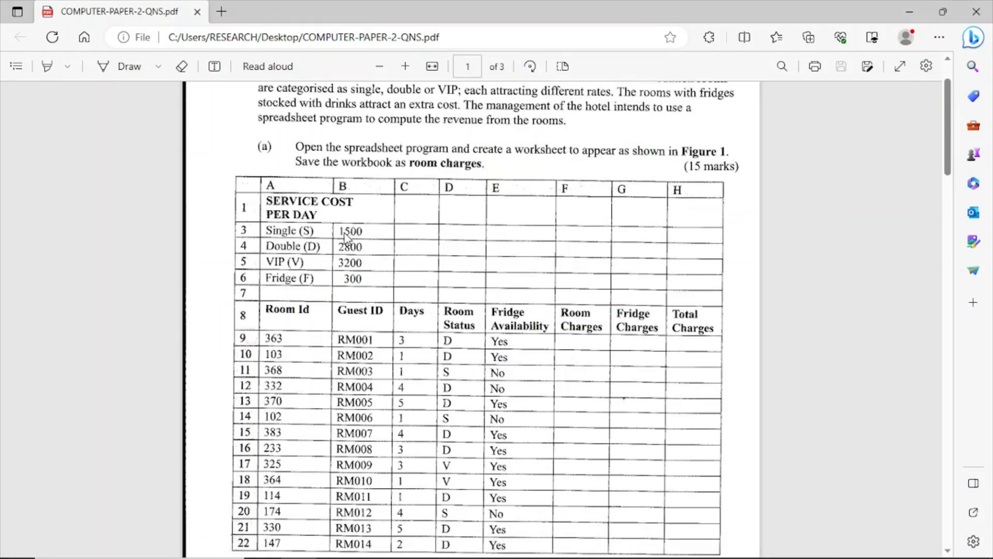
left_click(442, 544)
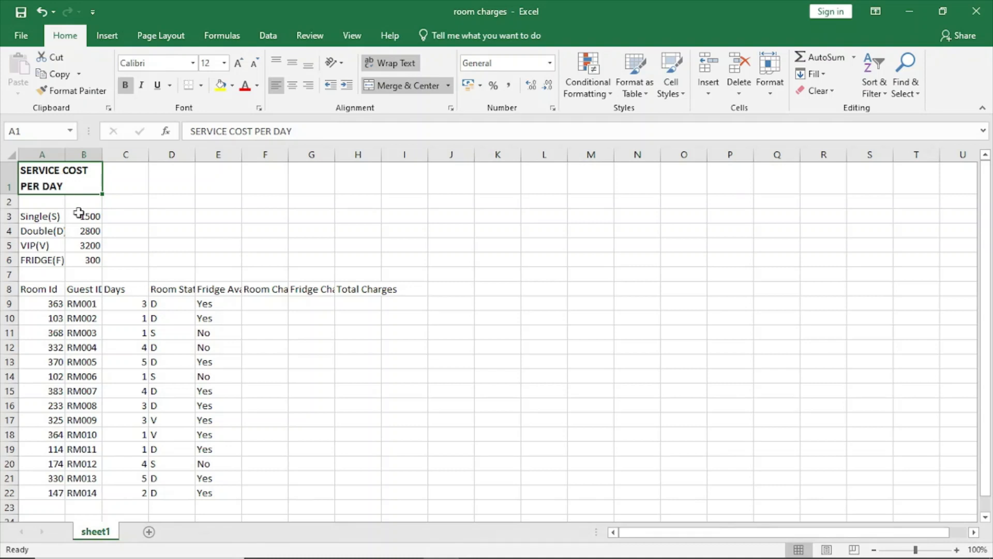
Step: Wrap the text in heading cells A8 to I8, with Left (Indent) horizontal alignment and Justify vertical alignment
left_click_drag(30, 289, 397, 290)
right_click(397, 290)
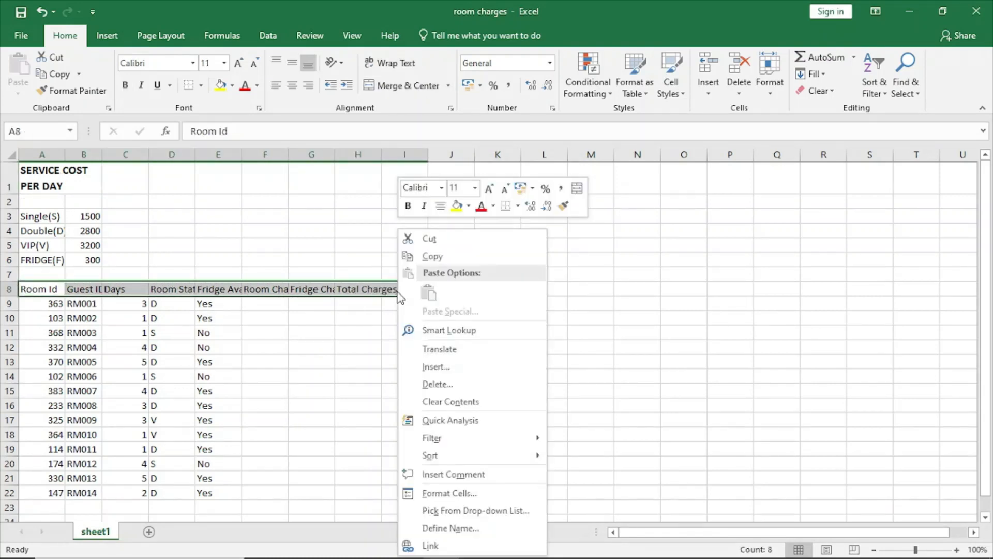
left_click(448, 493)
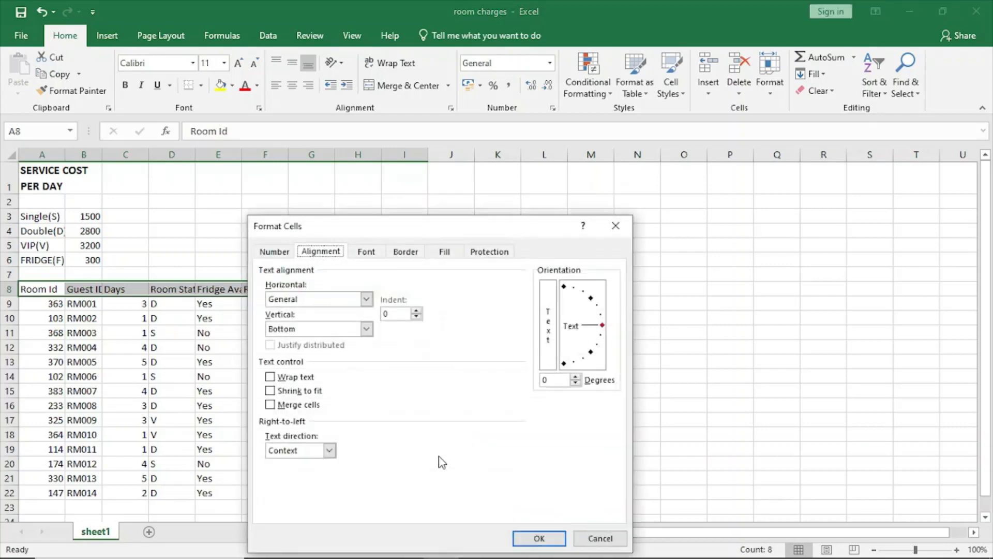
left_click(382, 258)
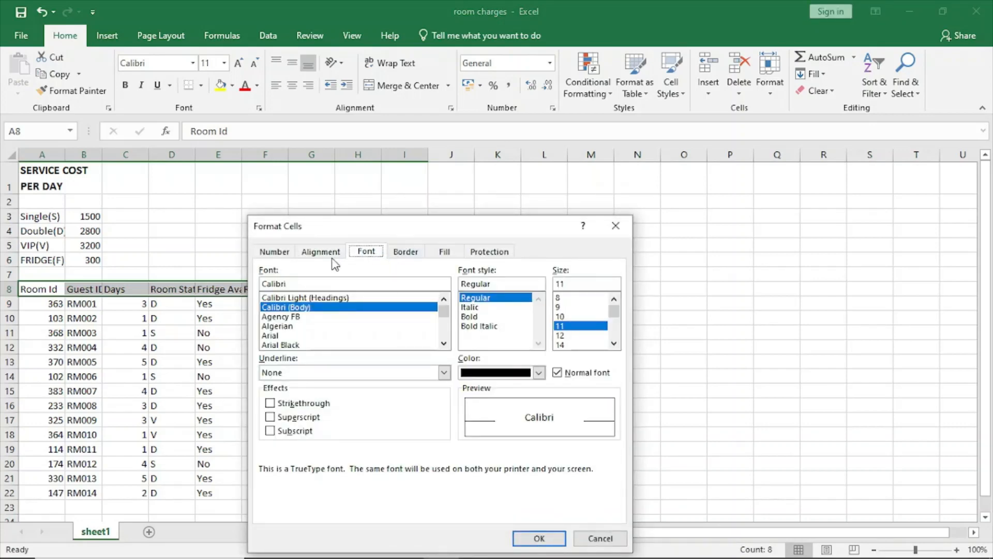
left_click(327, 260)
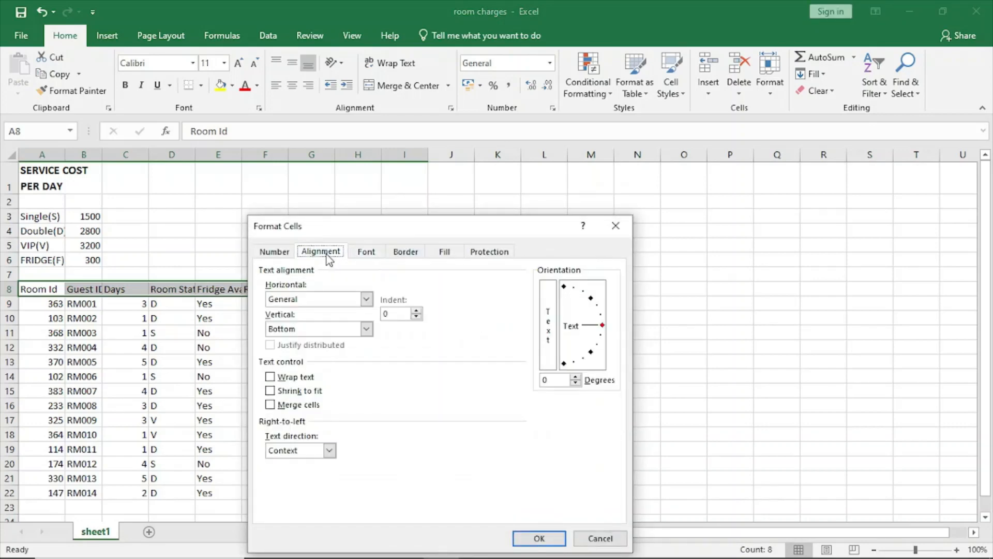
left_click(280, 380)
left_click(366, 299)
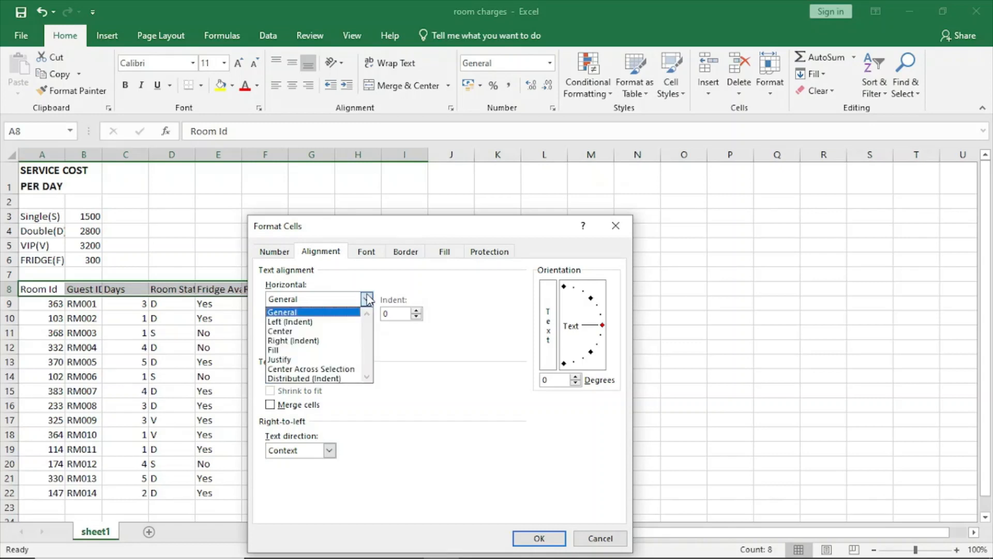
left_click(329, 322)
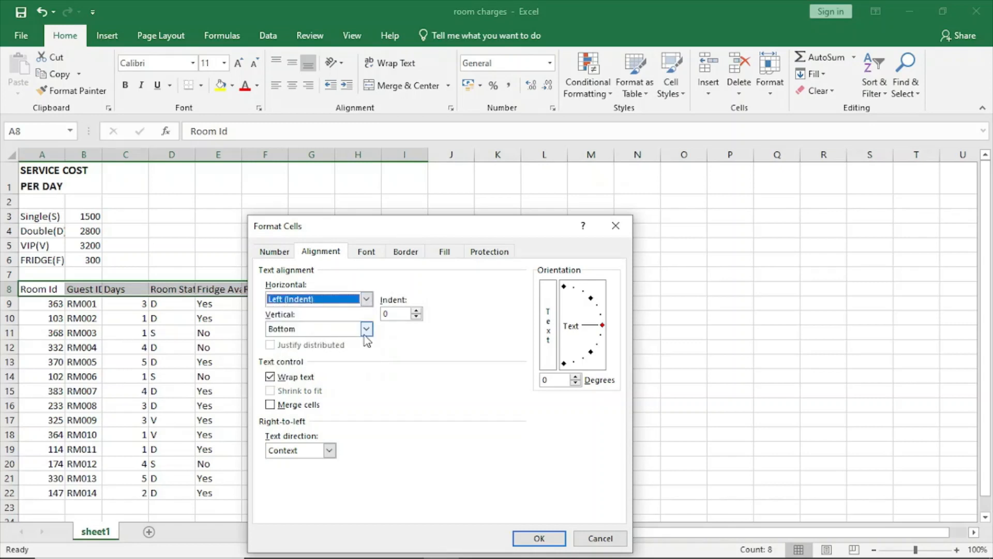
left_click(366, 330)
left_click(309, 341)
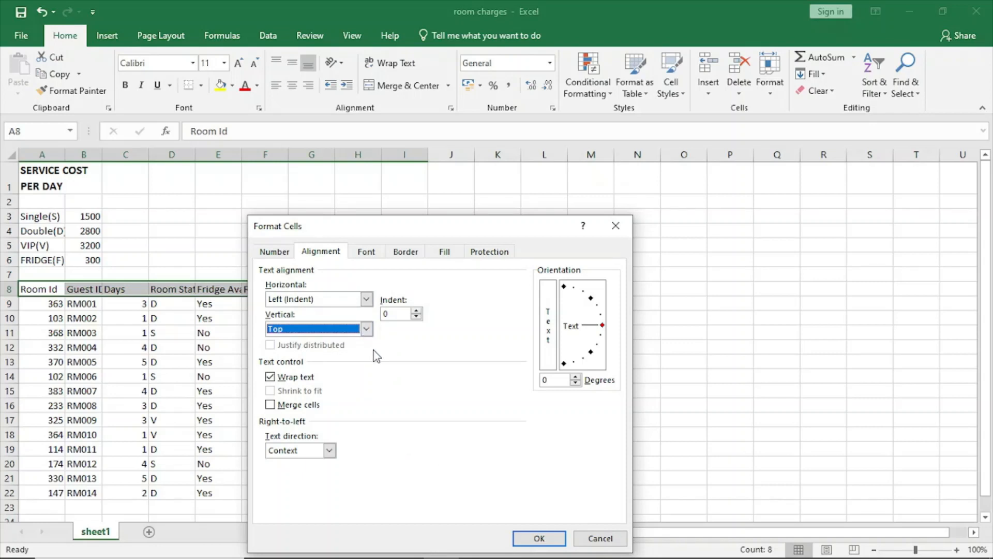
left_click(366, 329)
left_click(316, 372)
left_click(538, 541)
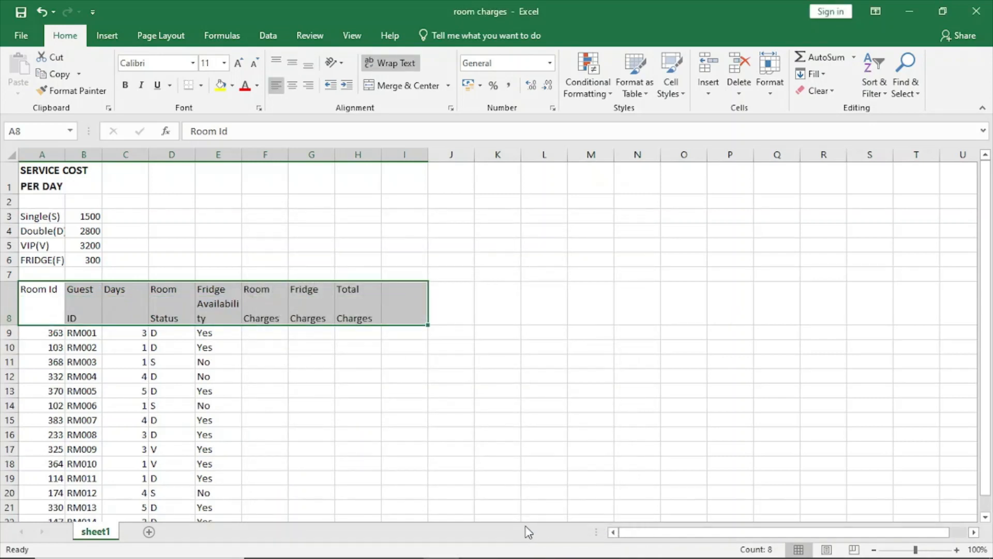
Step: Change the vertical alignment of the row 8 heading cells to Top
right_click(160, 317)
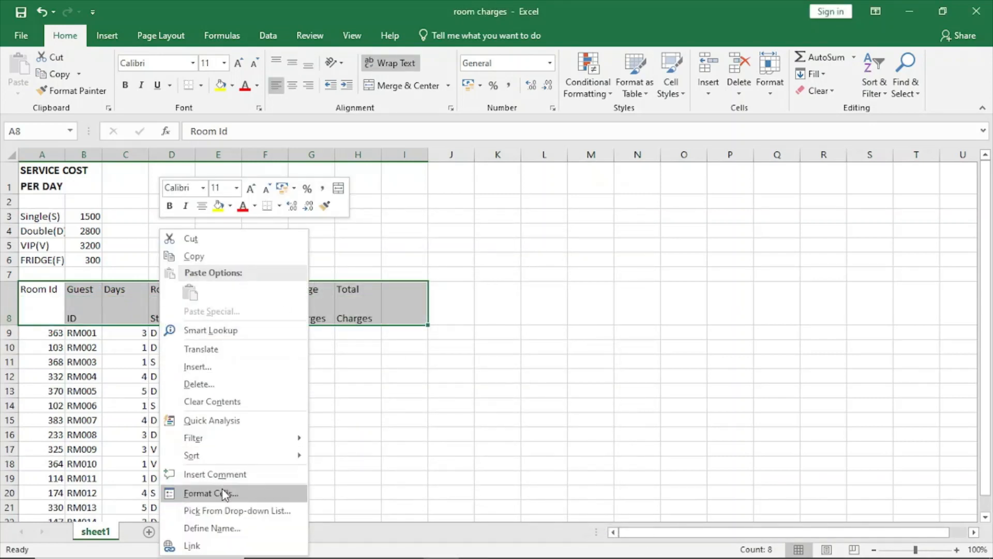
left_click(251, 493)
left_click(150, 329)
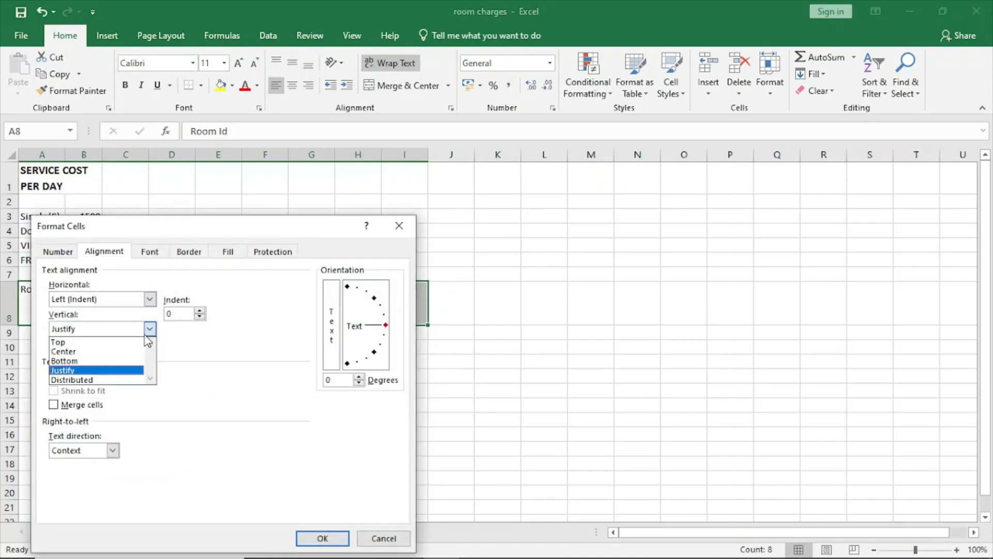
left_click(87, 340)
left_click(325, 538)
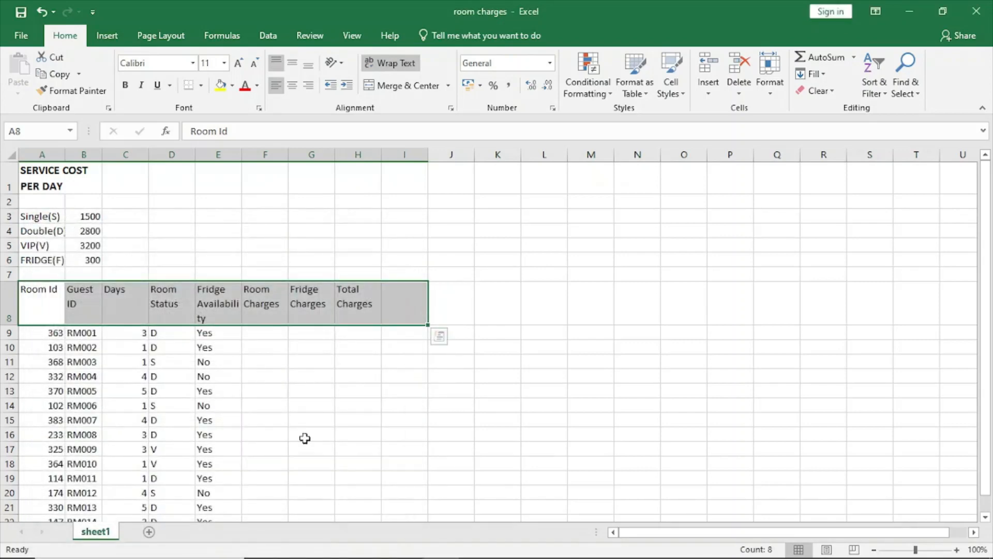
left_click(305, 436)
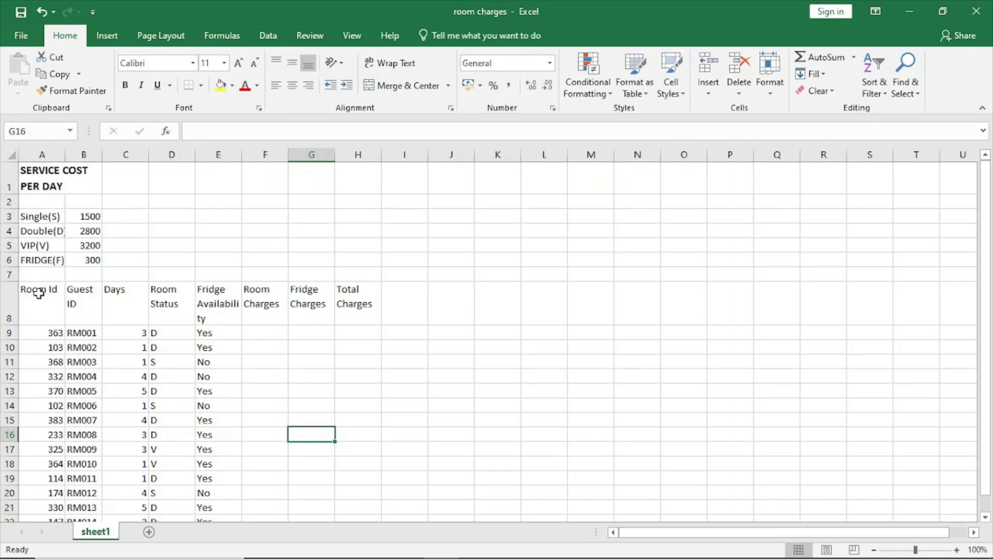
Step: Make the headings in A8 to H8 bold and widen column E to fit the word Availability on one line
left_click_drag(34, 290, 362, 313)
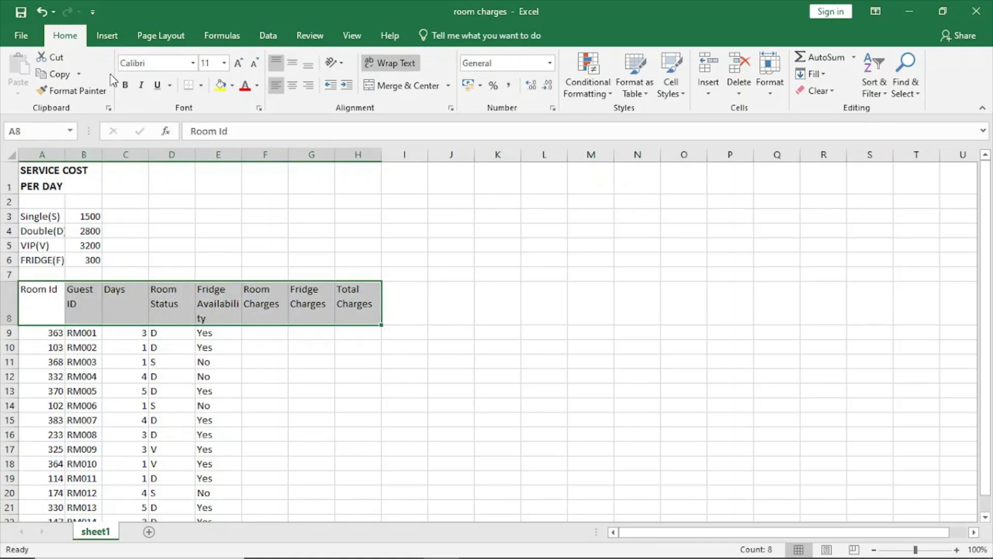
left_click(125, 85)
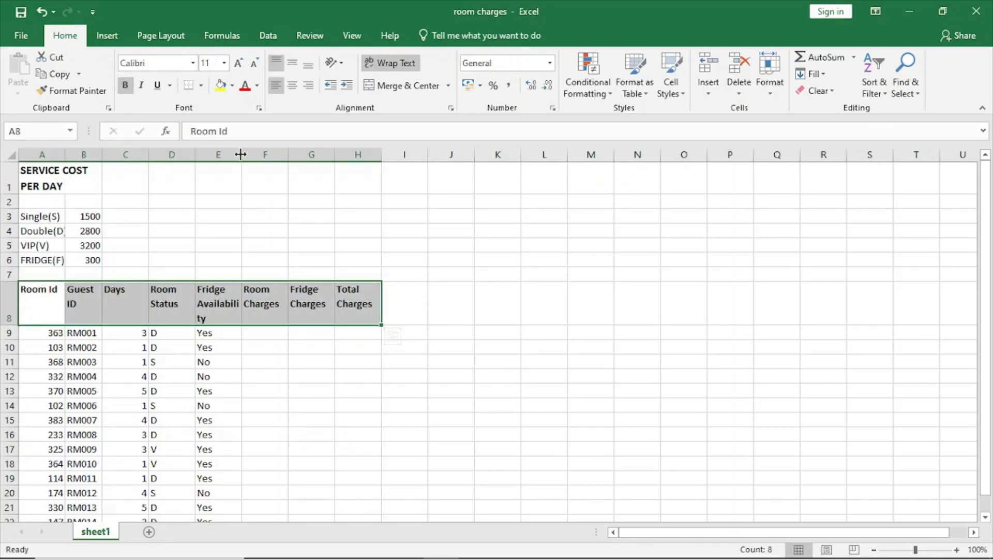
left_click_drag(240, 154, 250, 154)
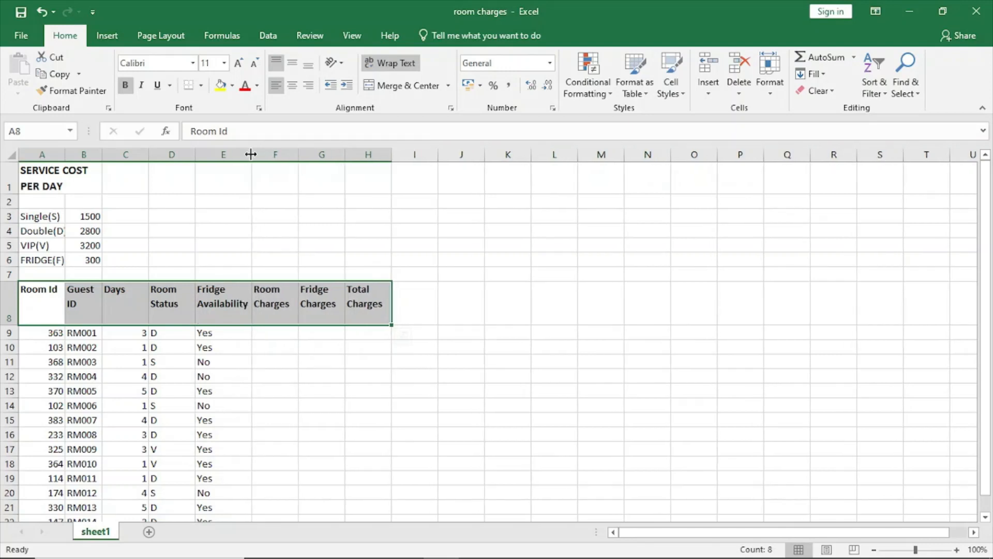
left_click(285, 375)
left_click(260, 333)
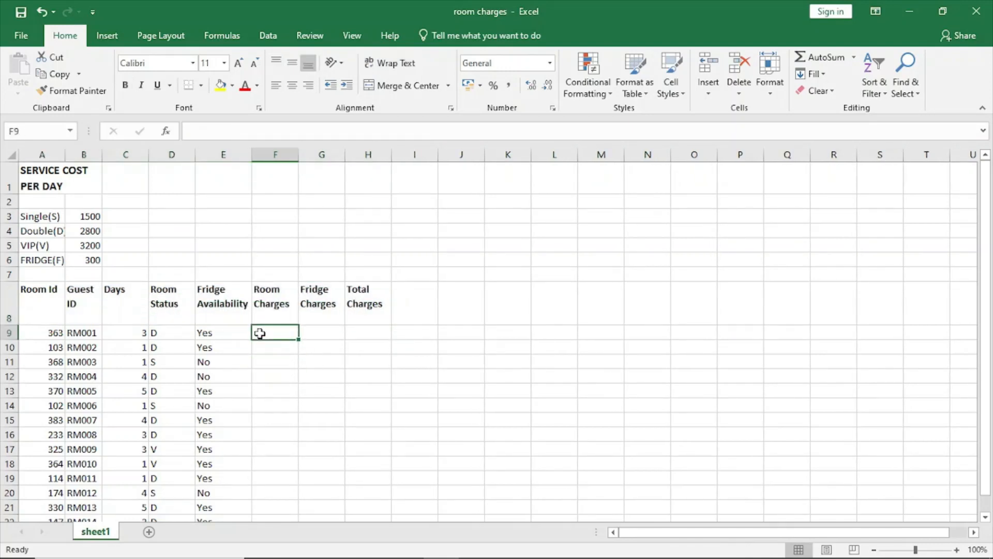
Step: Switch to the exam paper PDF in the browser, read tasks (b) and (c) below Figure 1, and return to the Excel workbook's cost values
scroll(260, 334, "down", 1)
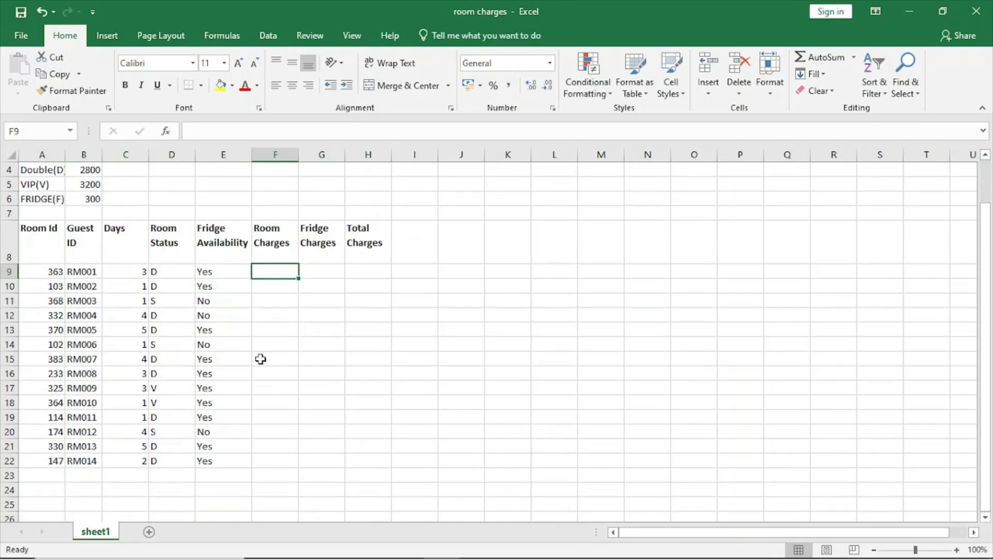
left_click(299, 546)
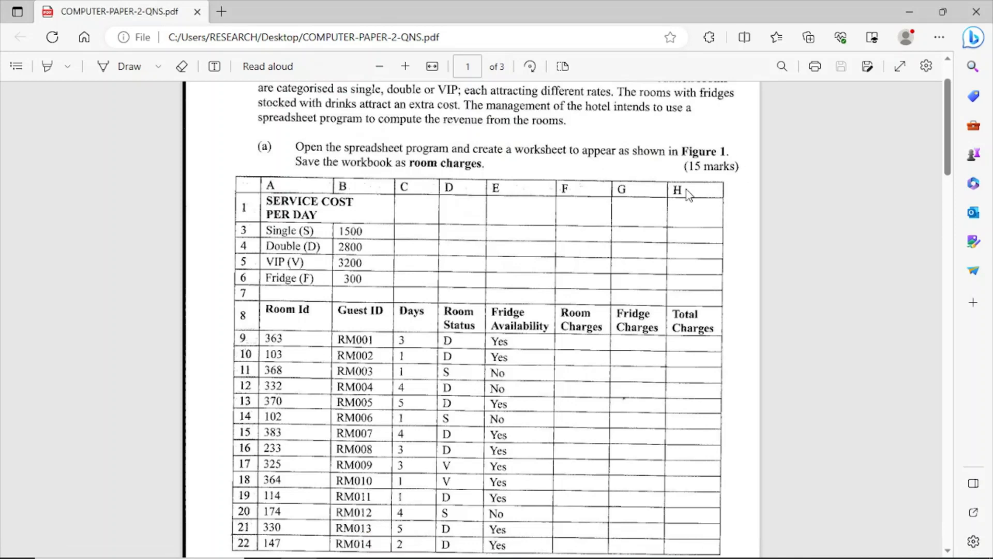
scroll(645, 234, "down", 1)
scroll(645, 233, "down", 3)
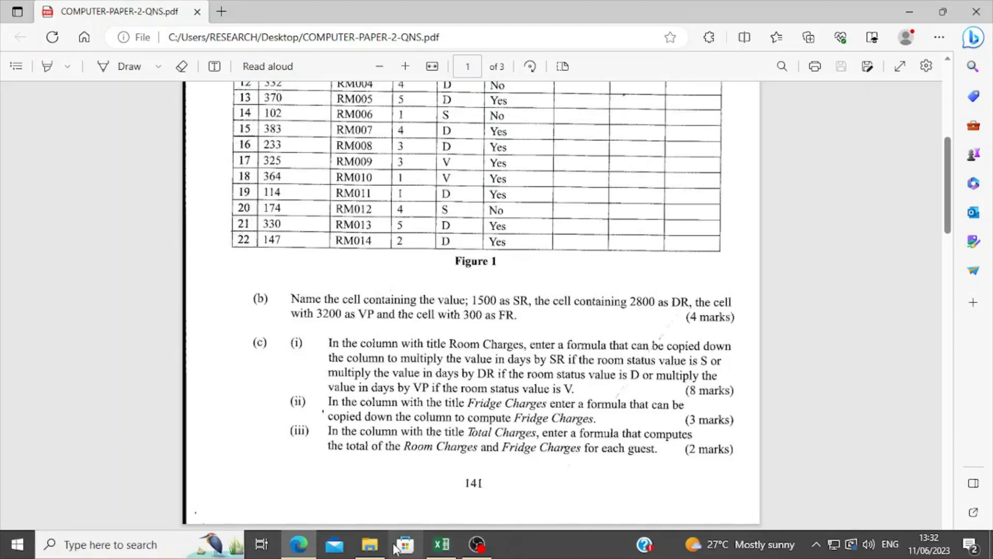
mouse_move(309, 552)
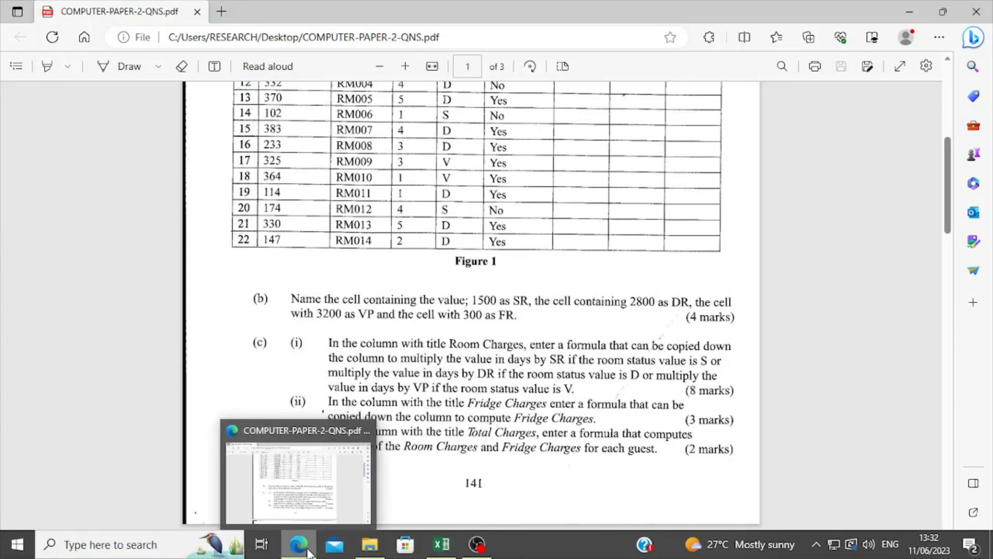
left_click(309, 552)
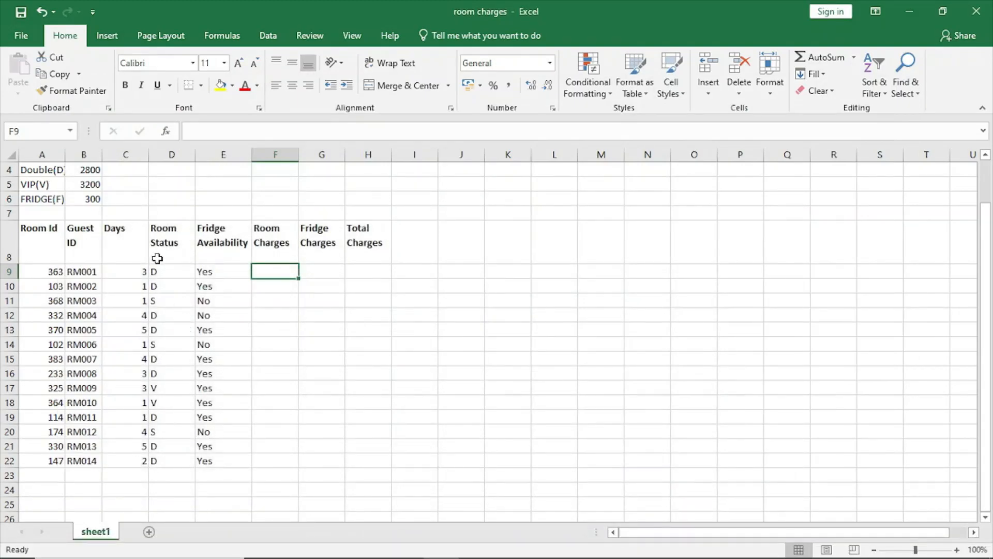
scroll(158, 258, "up", 1)
mouse_move(467, 541)
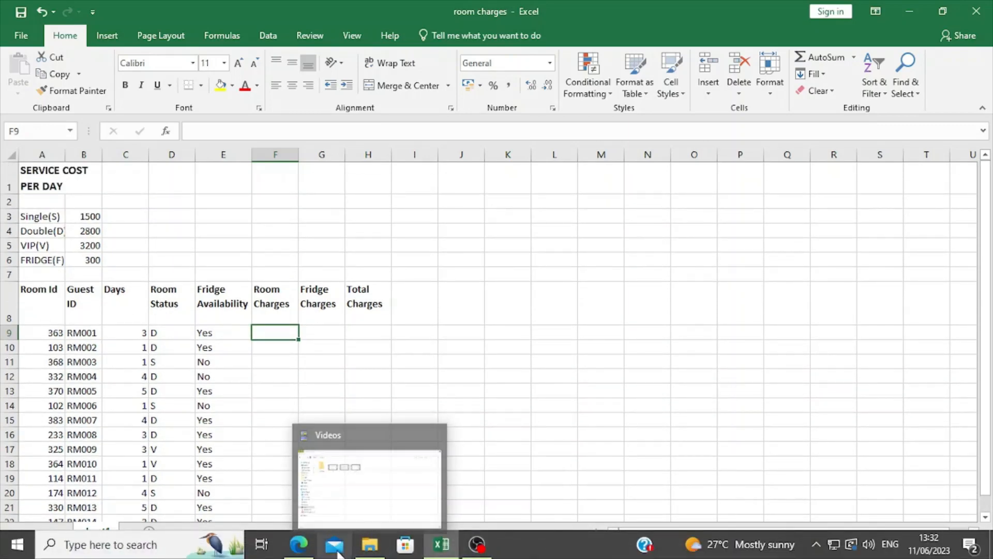
left_click(309, 544)
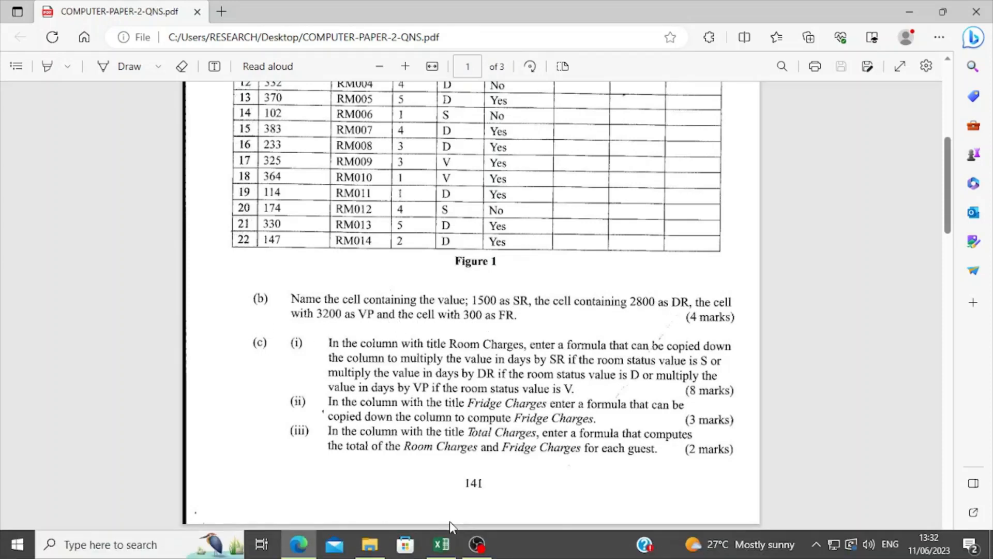
left_click(441, 548)
left_click(83, 230)
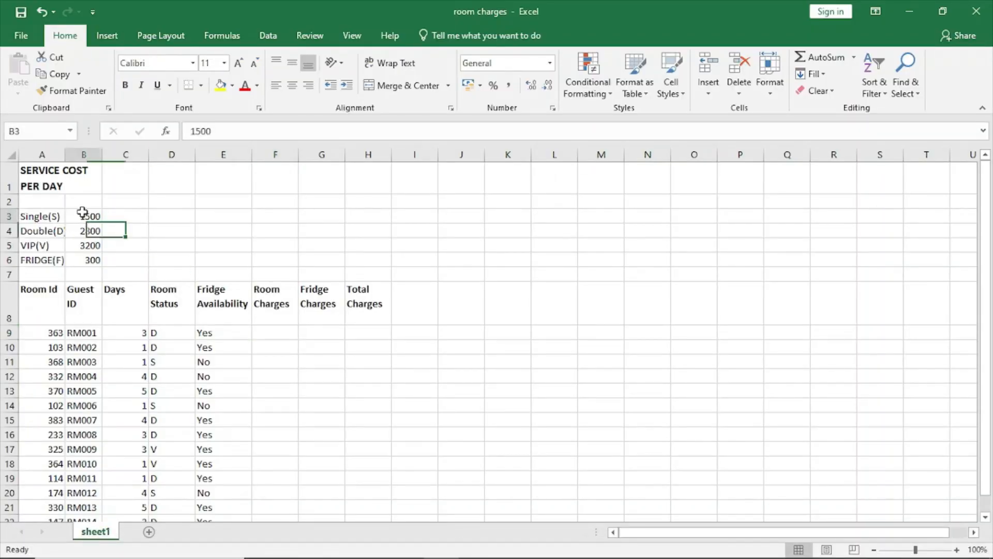
Step: Name cell B3, which contains 1500, as SR
left_click(82, 215)
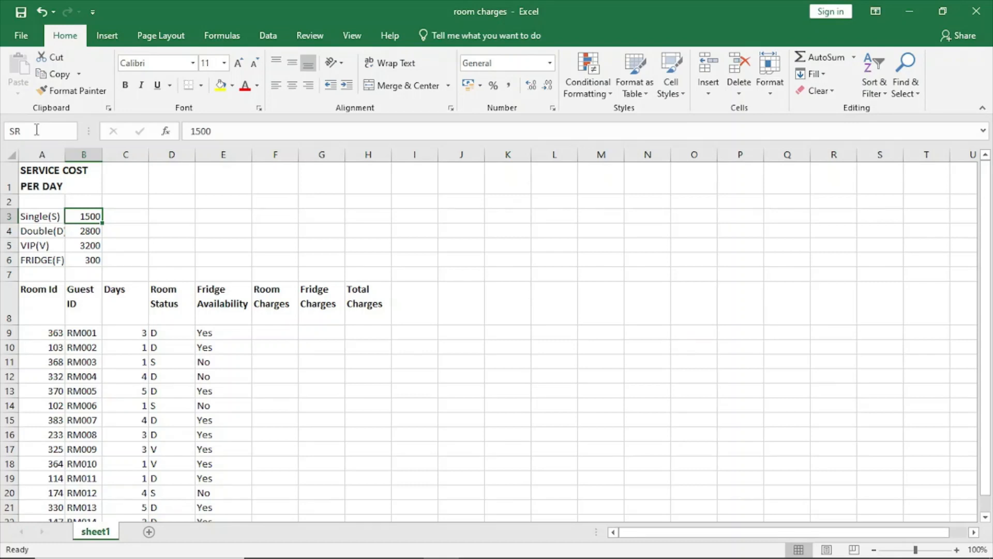
key("Return")
left_click(87, 233)
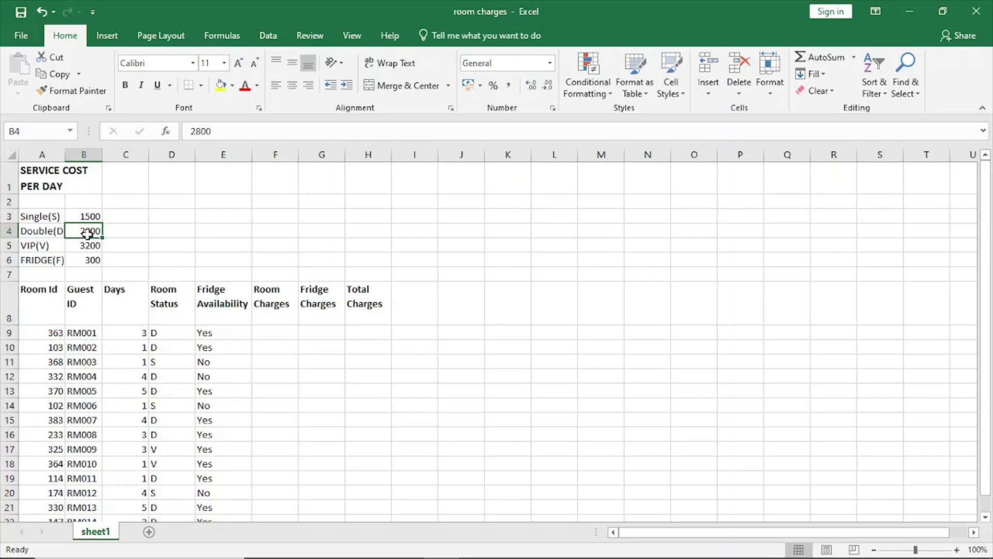
type("DR")
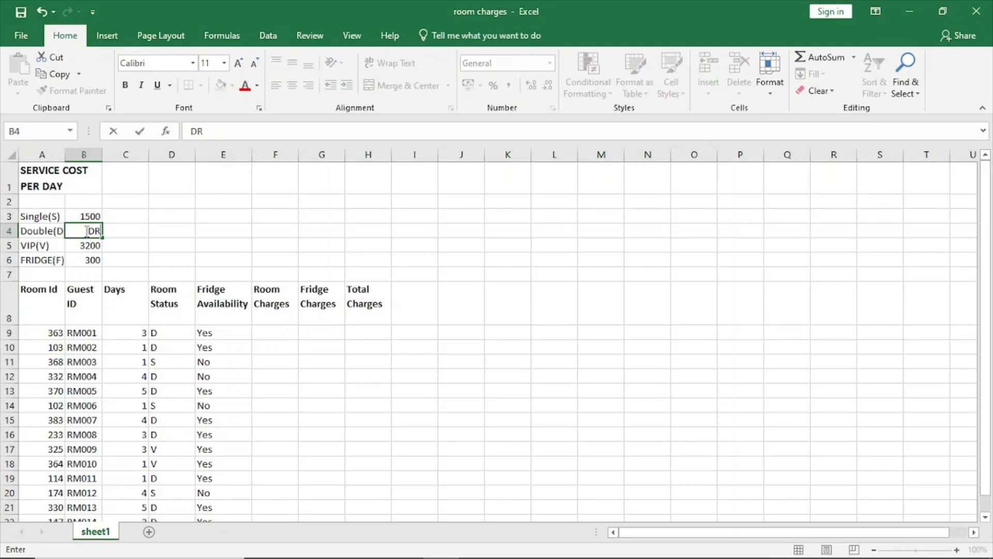
left_click(41, 11)
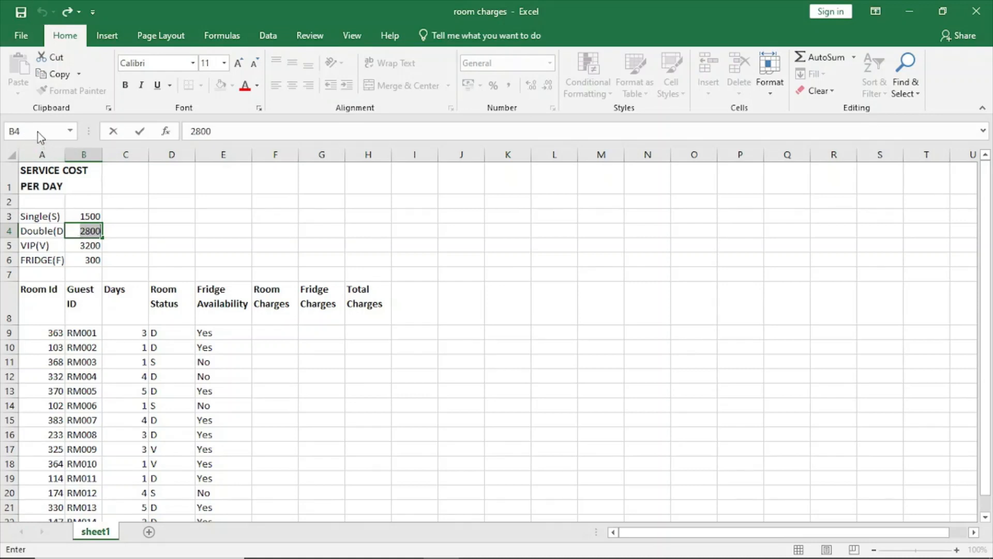
left_click(137, 241)
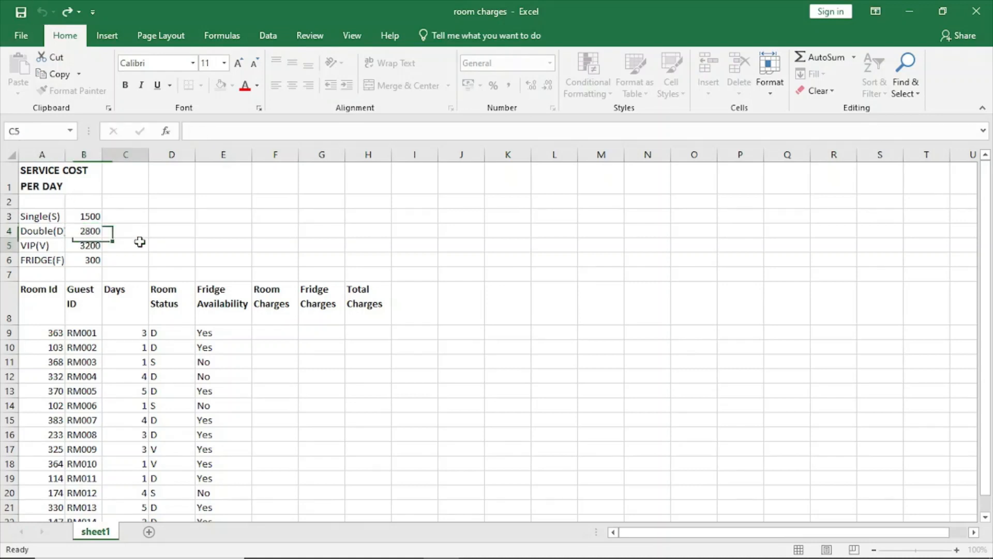
Step: Name cell B4 (2800) as DR, cell B5 (3200) as VP and cell B6 (300) as FR
left_click(85, 231)
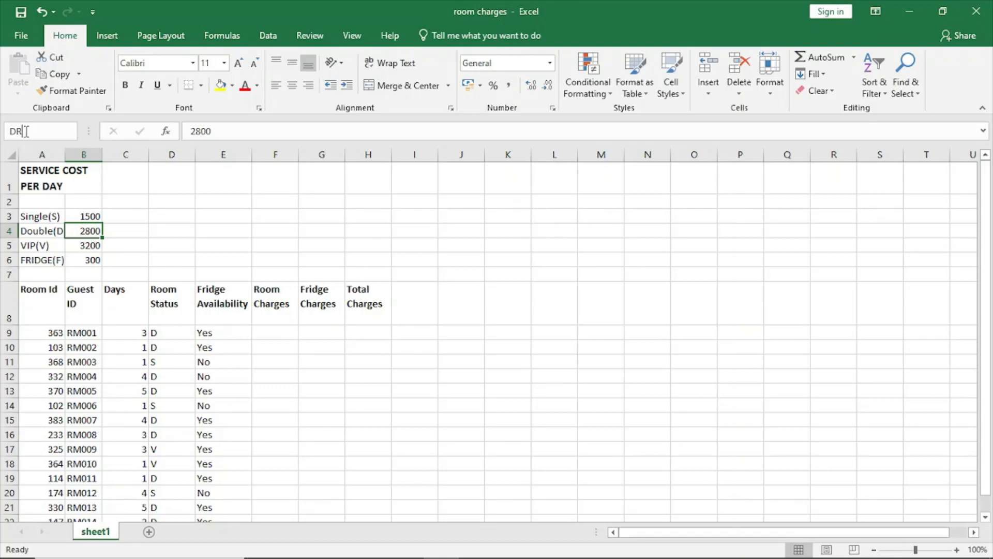
left_click(91, 246)
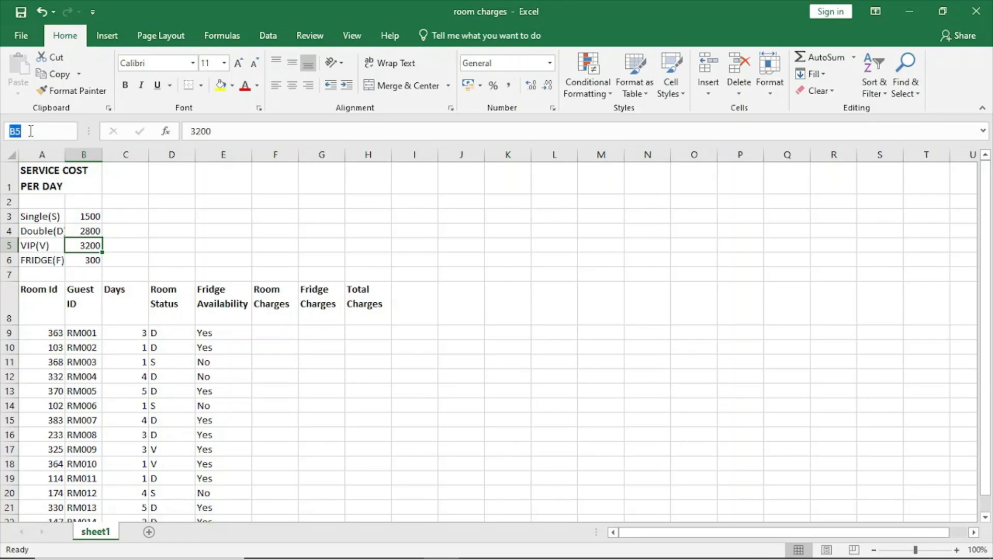
type("VP")
left_click(96, 262)
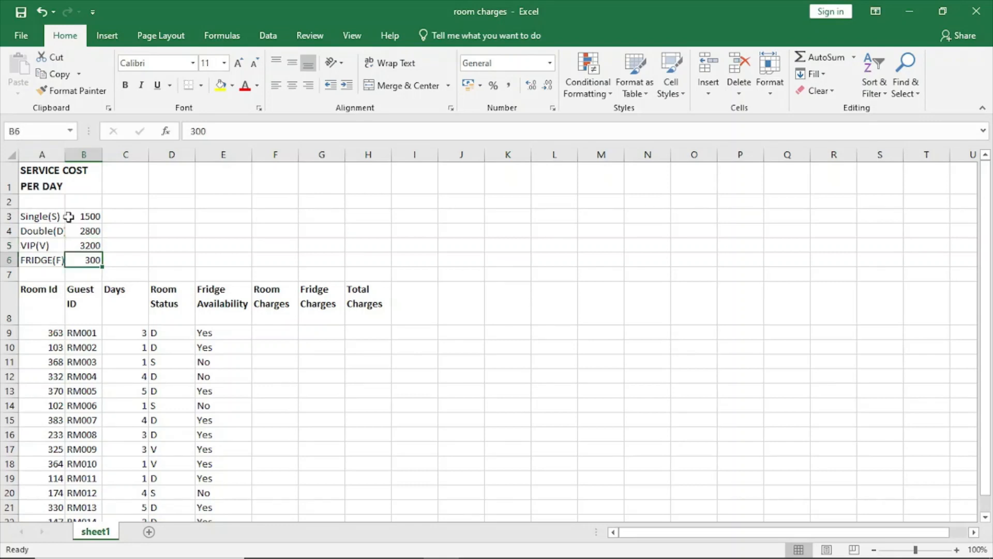
left_click(35, 133)
type("FR")
key("Return")
Step: Check the names of cost cells B3 to B6, review task (c) in the exam paper PDF in the browser, and return to the Excel workbook
left_click(155, 258)
left_click(96, 258)
left_click(93, 241)
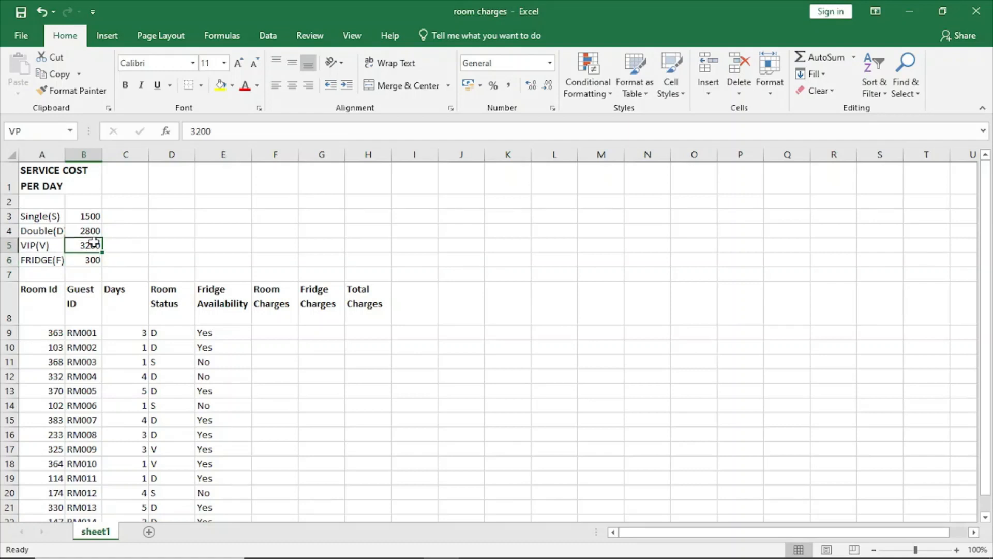
left_click(97, 228)
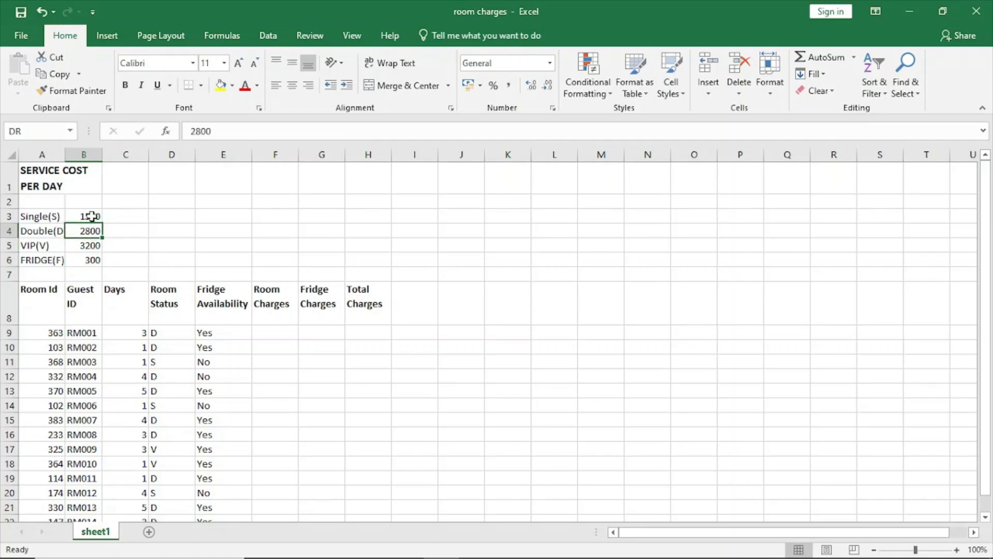
left_click(91, 217)
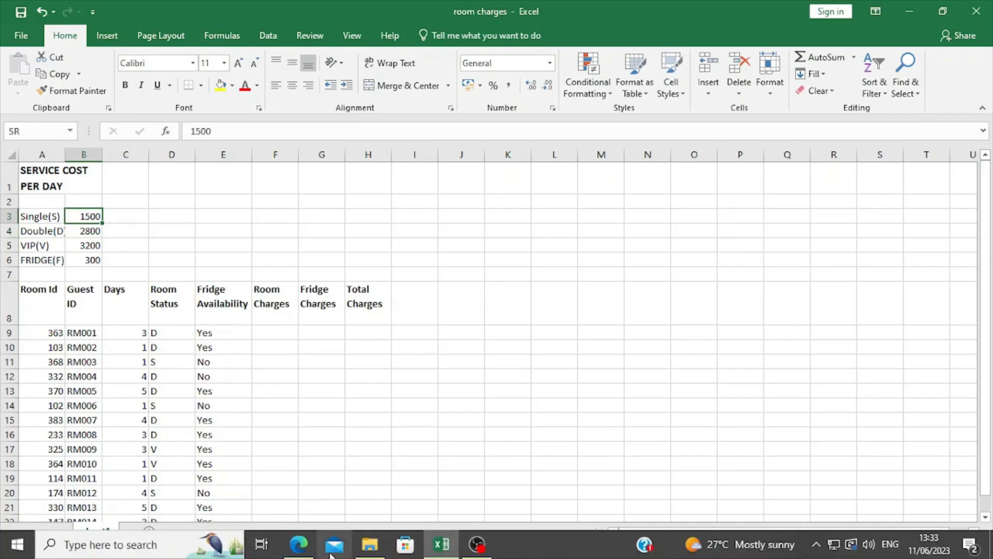
left_click(298, 544)
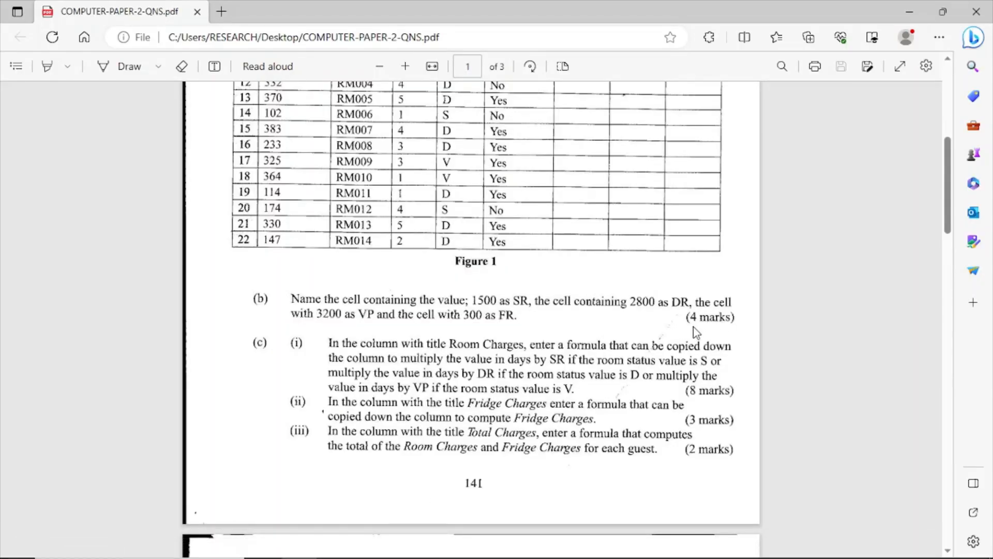
scroll(683, 331, "down", 3)
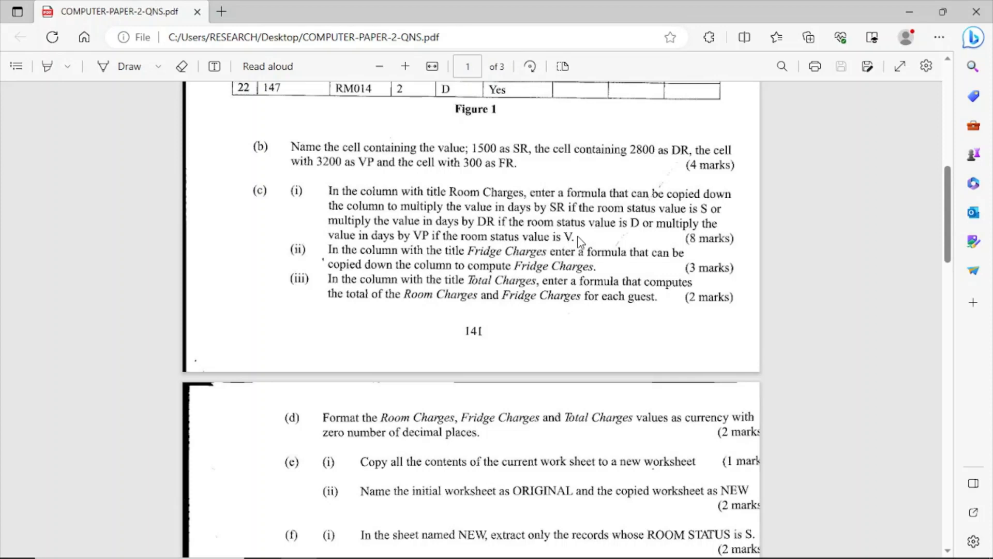
scroll(556, 269, "down", 1)
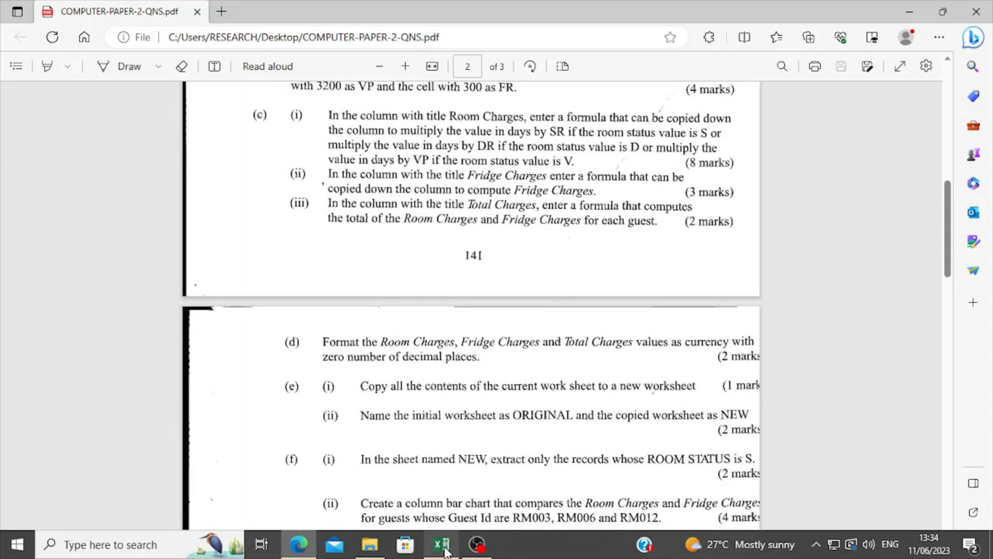
left_click(446, 553)
Step: Start an IF formula in F9 under Room Charges that tests whether the room status in D9 equals "S"
left_click(279, 331)
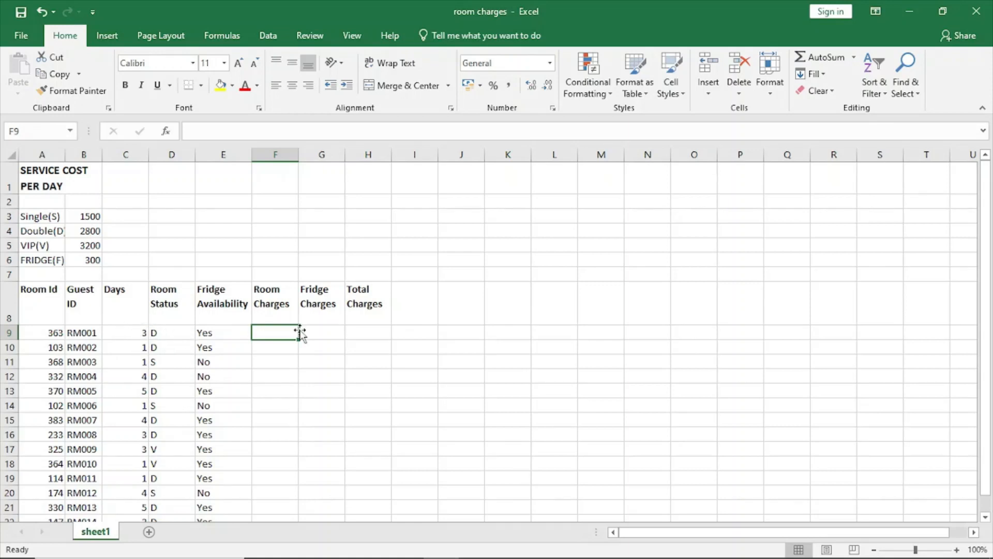
type("=")
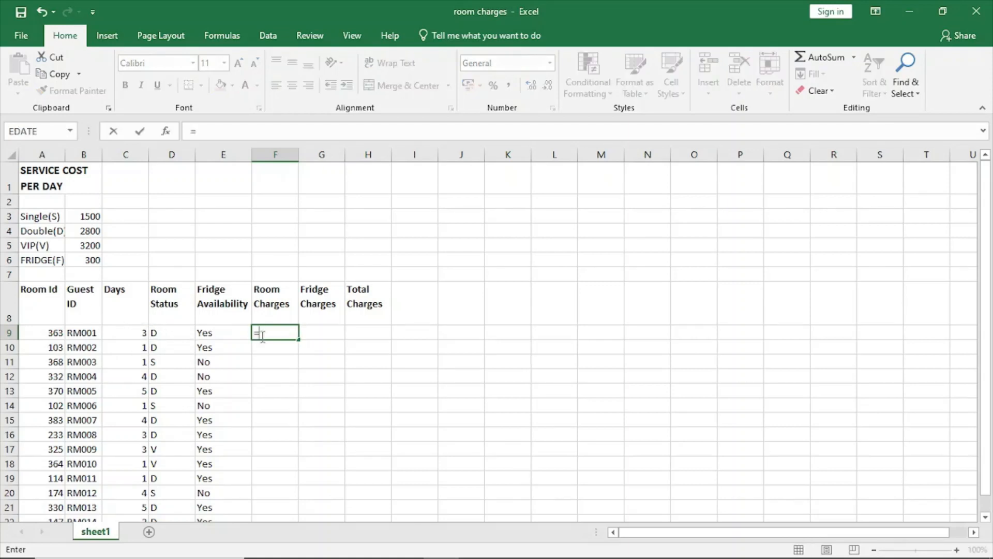
type("IF")
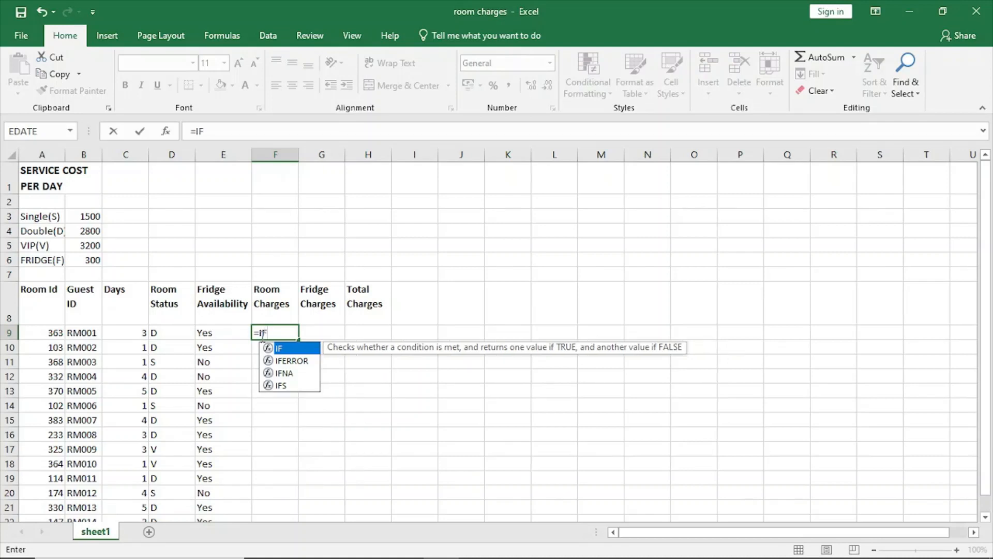
type("(")
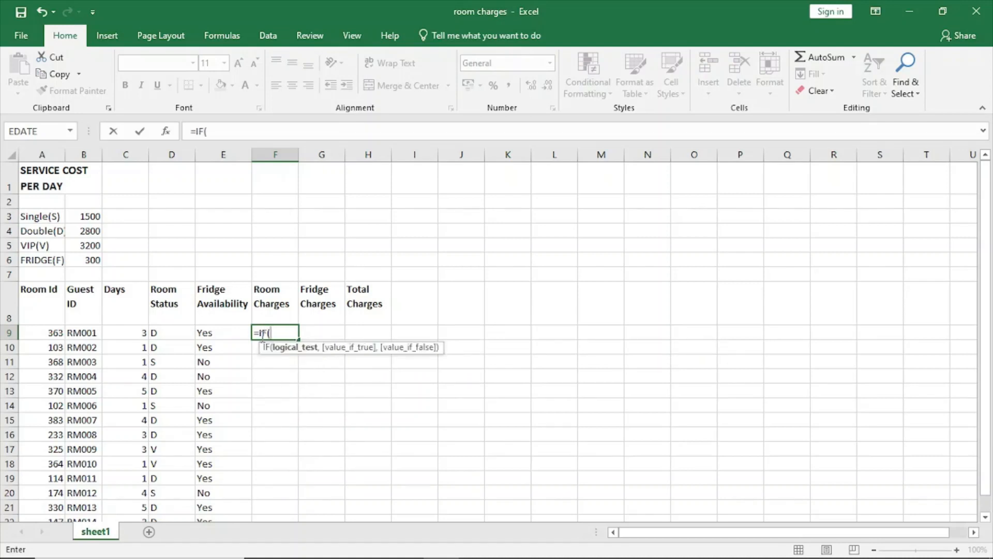
left_click(169, 331)
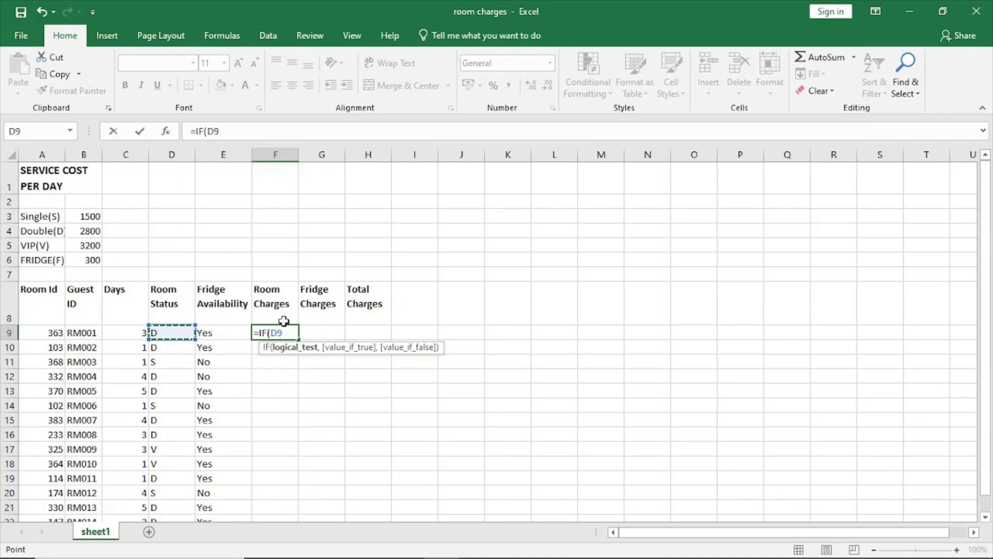
type("=\"S\"\"")
type("S\"")
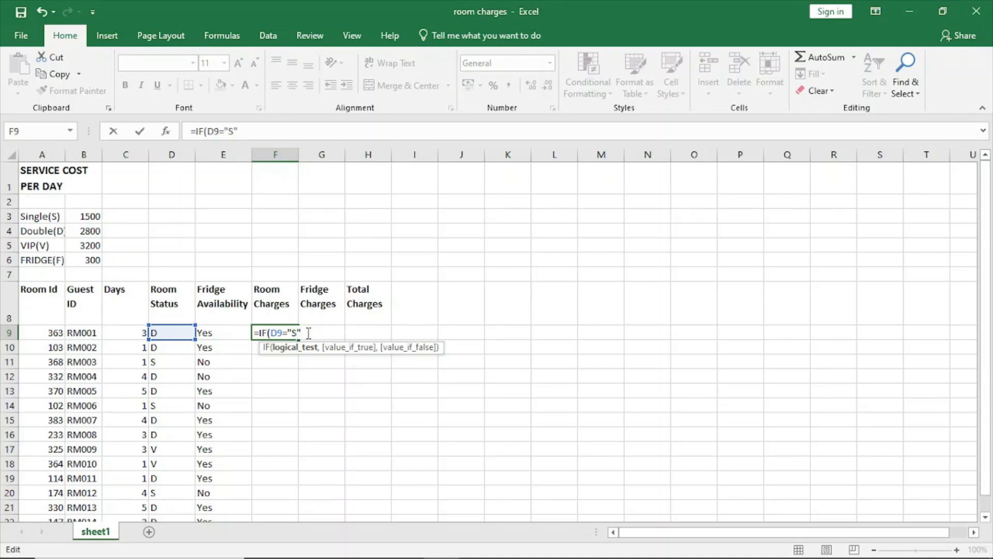
type(",")
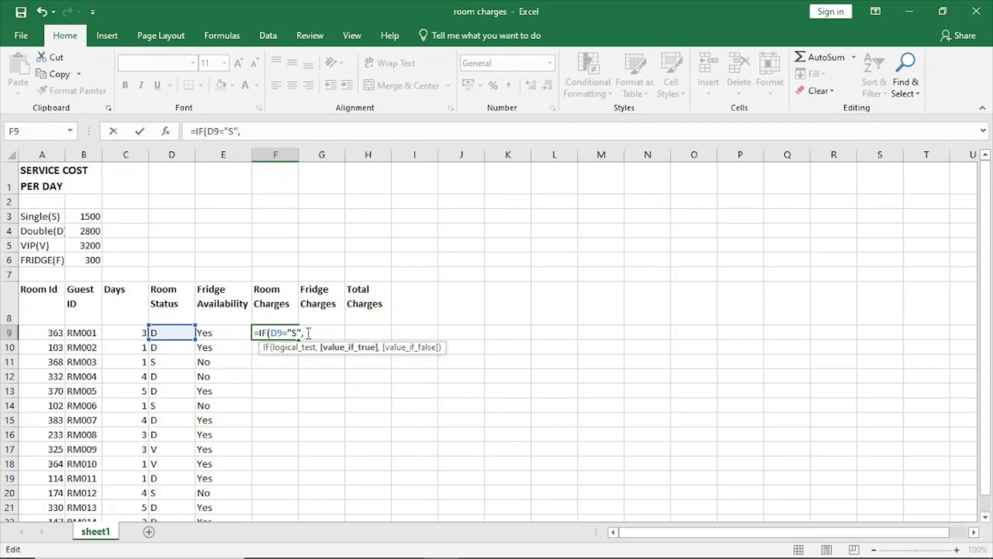
Step: Make the F9 formula return SR*C9 when the room status test is true
left_click(88, 216)
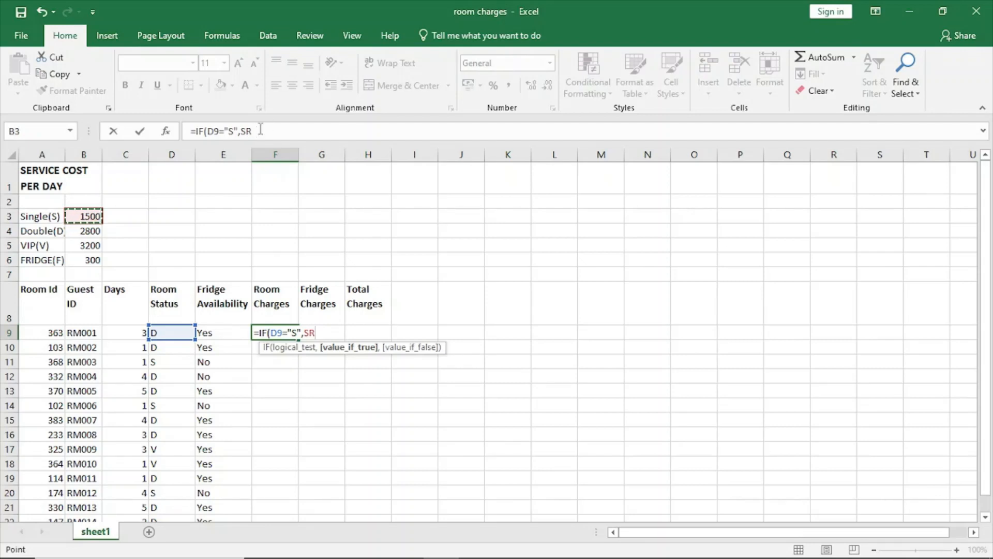
type("*")
left_click(134, 336)
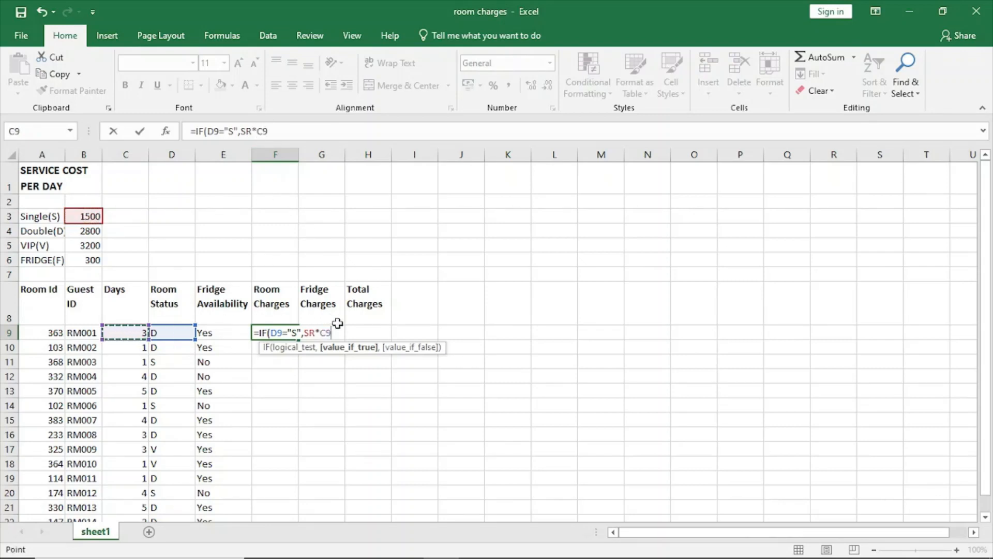
type(",")
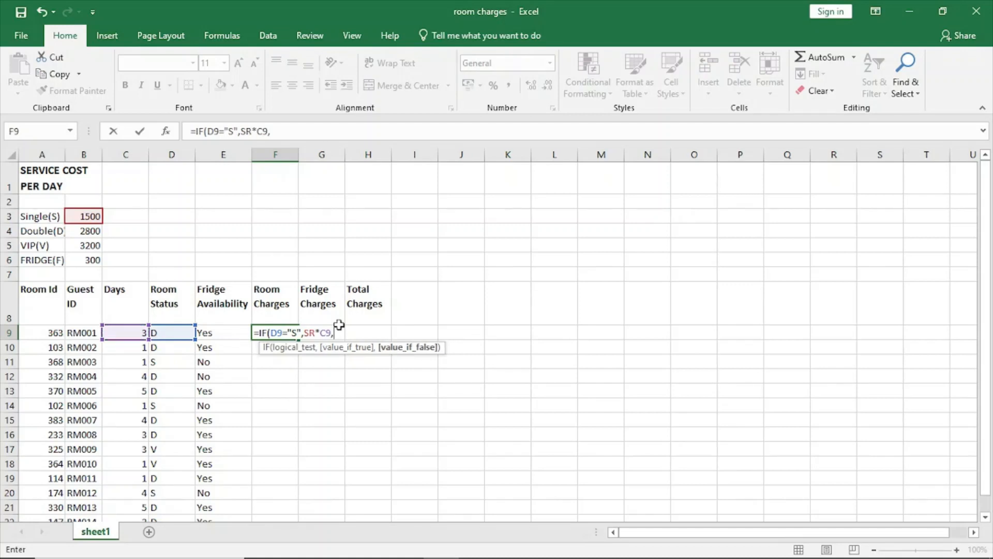
type("I")
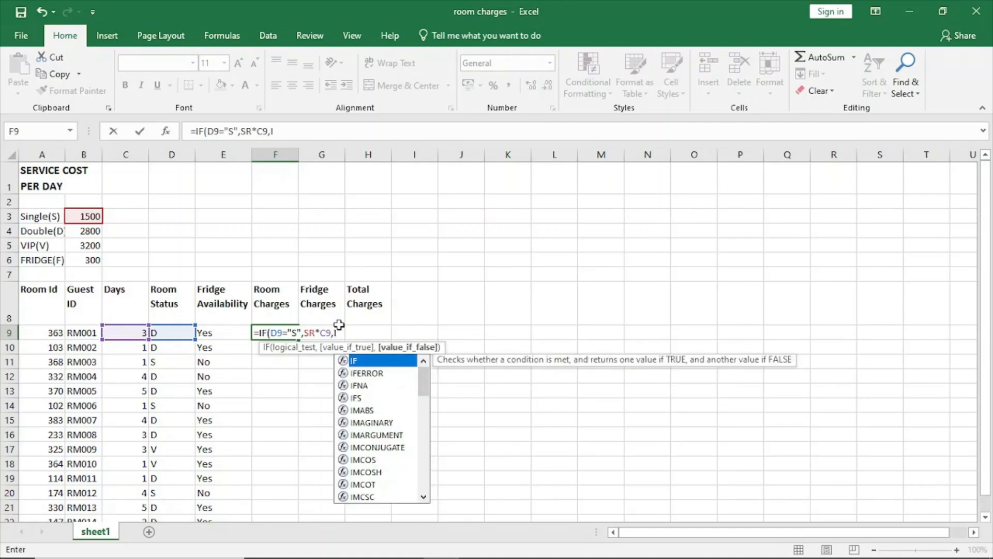
Step: Begin a nested IF function as the value-if-false argument of the F9 Room Charges formula
key("Return")
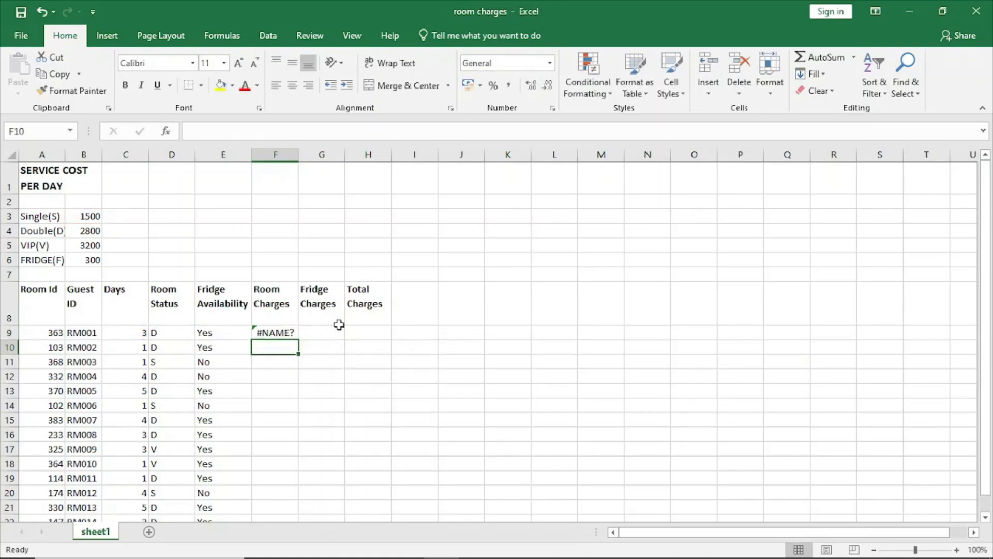
left_click(265, 331)
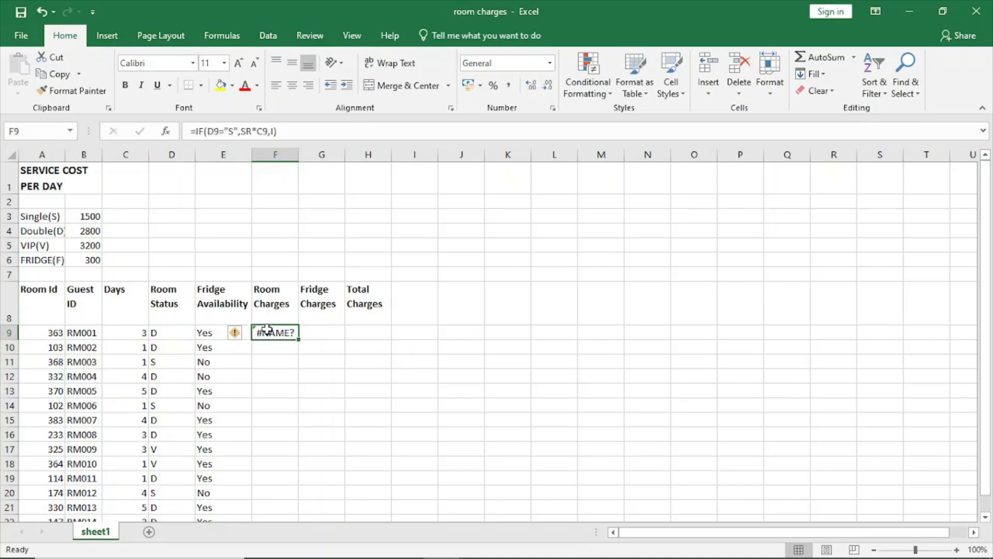
left_click(274, 130)
type("F")
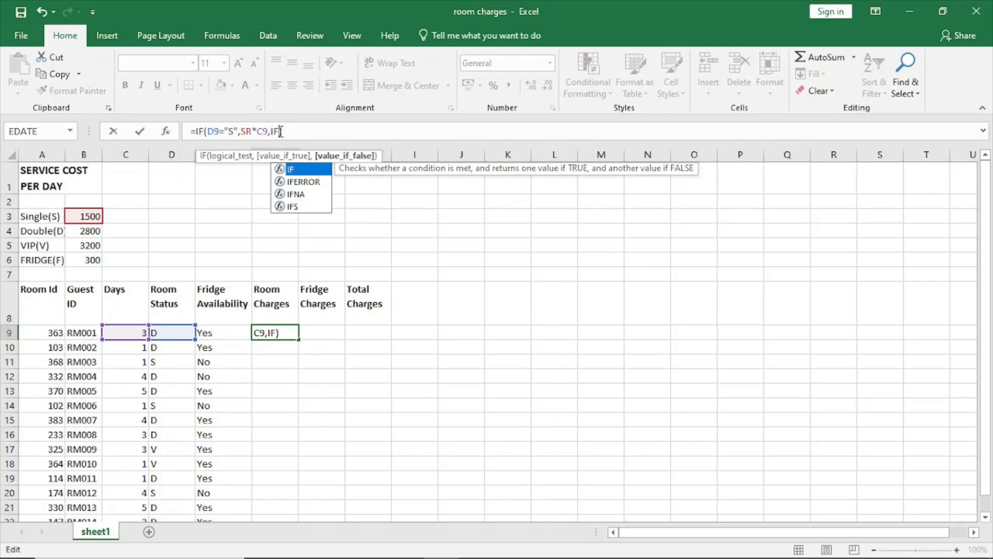
type("(")
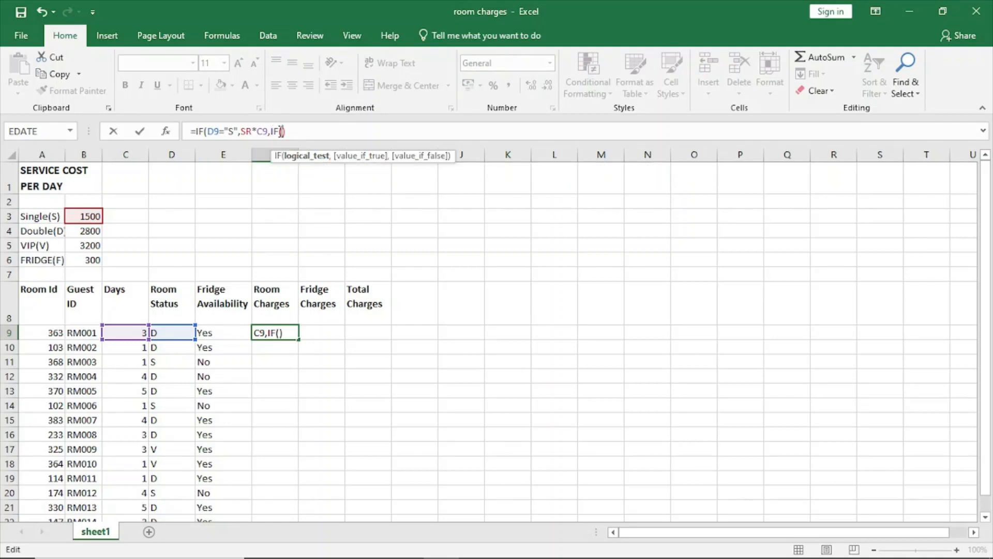
Step: Make the nested IF in the F9 formula test whether the room status in D9 equals "D"
left_click(162, 333)
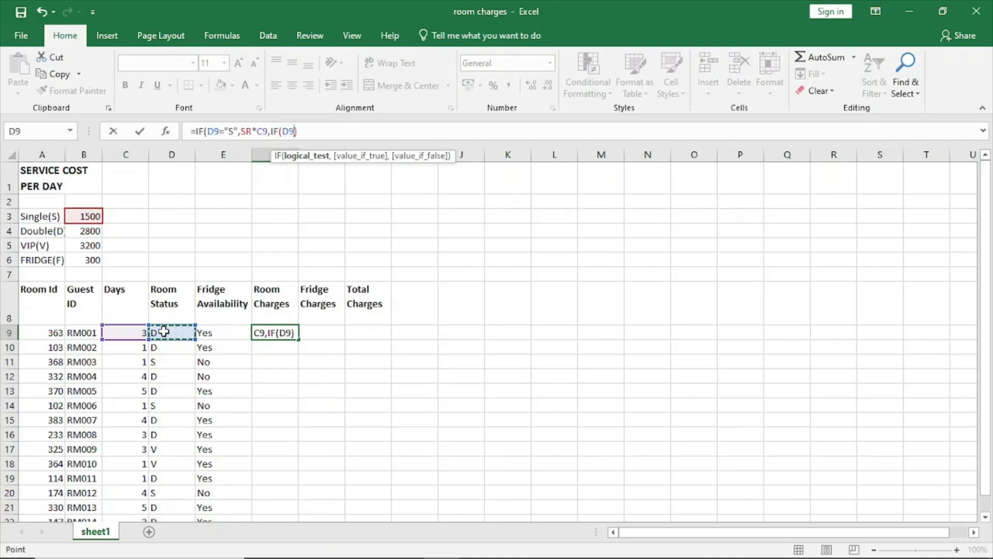
type("=")
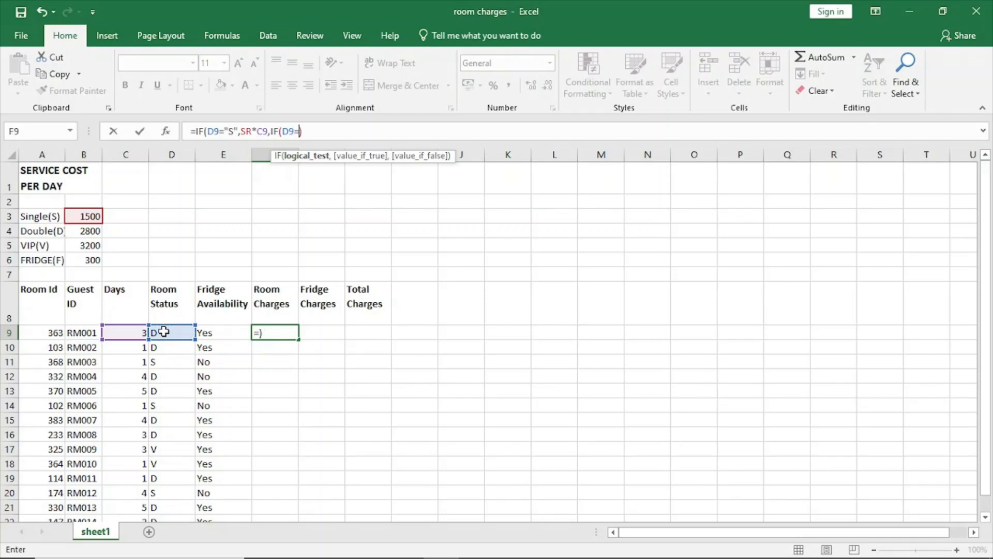
type("\"\"")
key("Return")
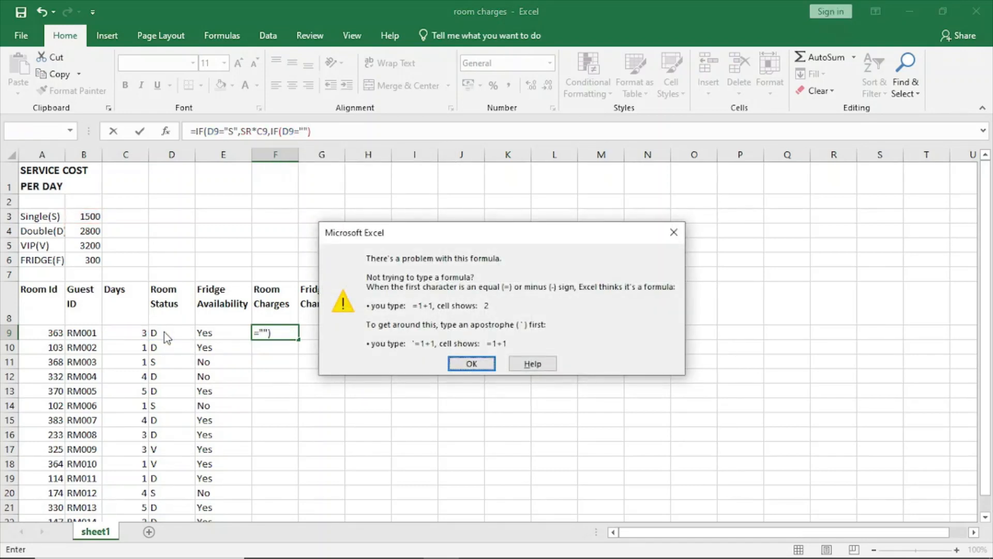
left_click(673, 233)
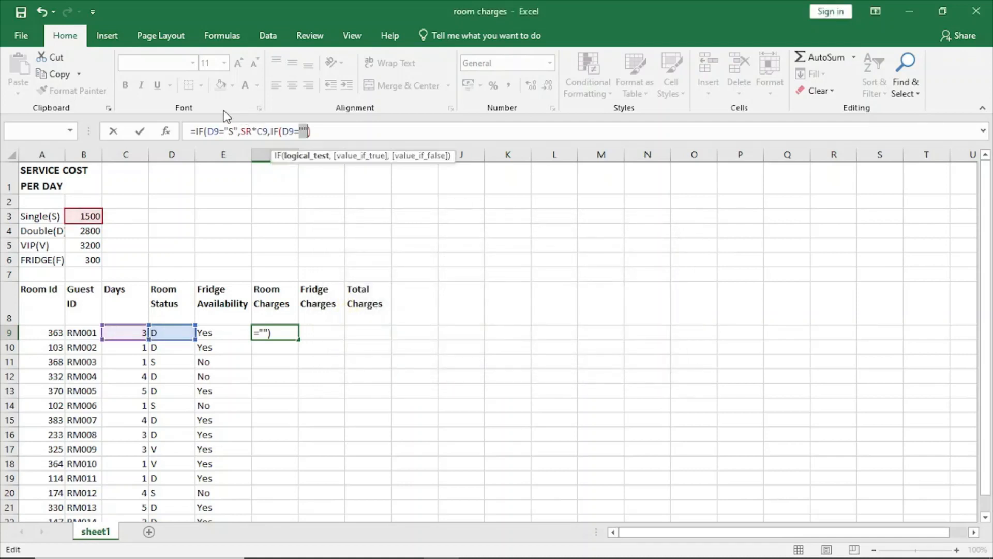
left_click(304, 131)
type("D")
left_click(310, 132)
type(",")
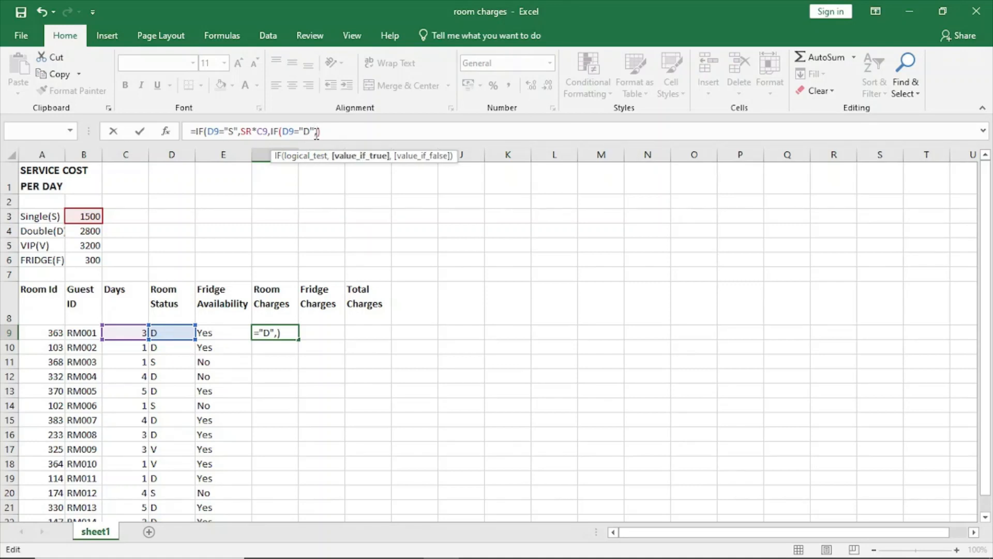
Step: Make the nested IF in F9 return DR*C9 when the room status is "D"
left_click(83, 230)
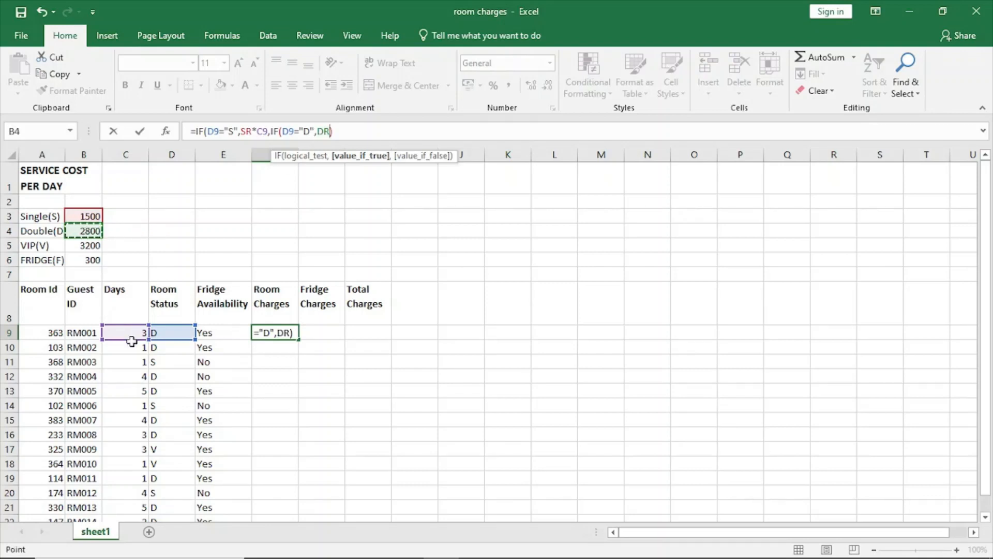
type("*")
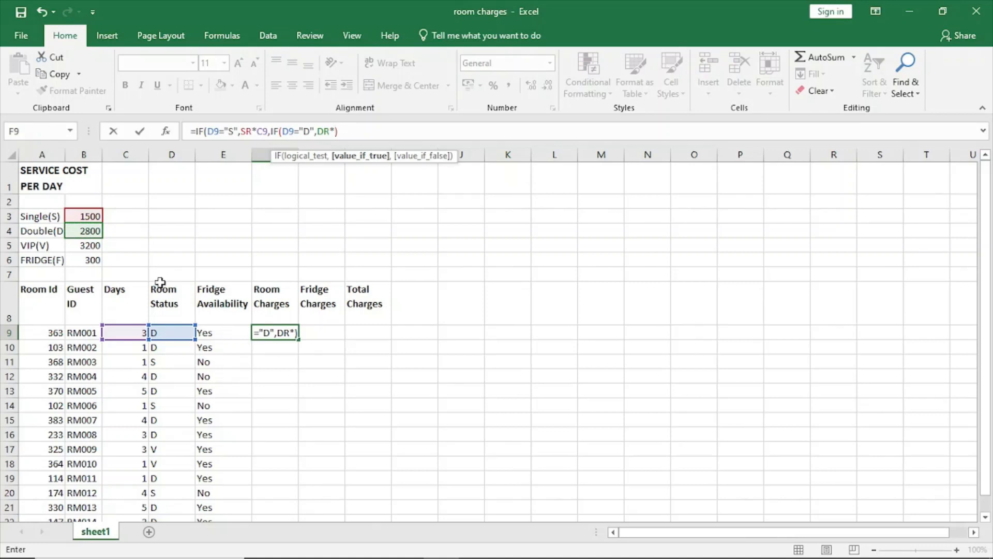
left_click(125, 333)
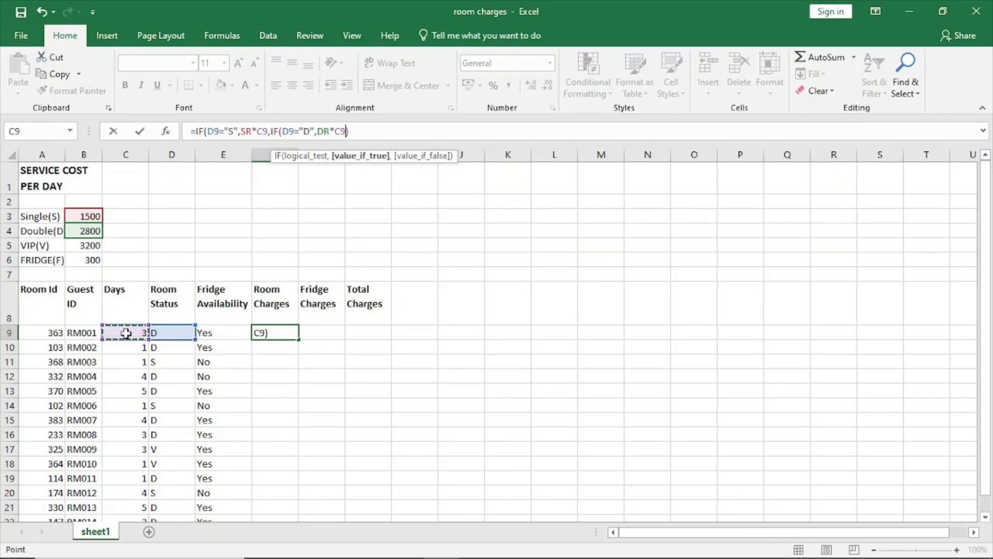
type(",")
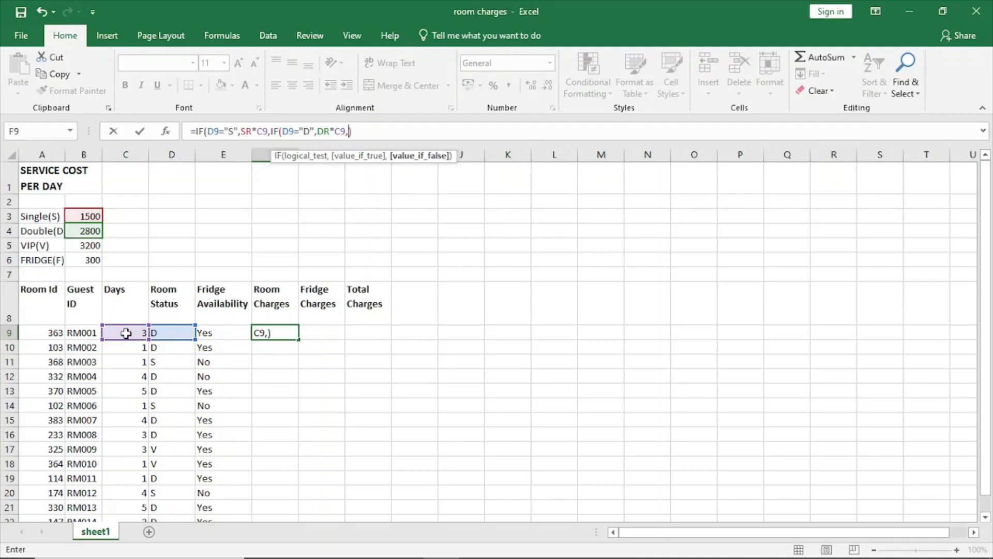
type("I")
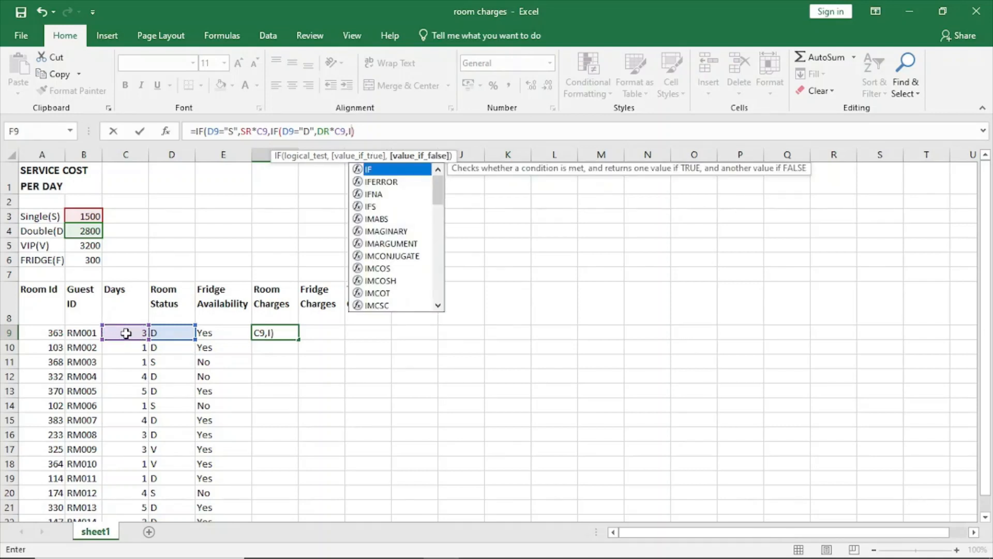
Step: Nest a third IF as the value-if-false argument of the F9 formula, testing whether D9 equals "V"
double_click(380, 168)
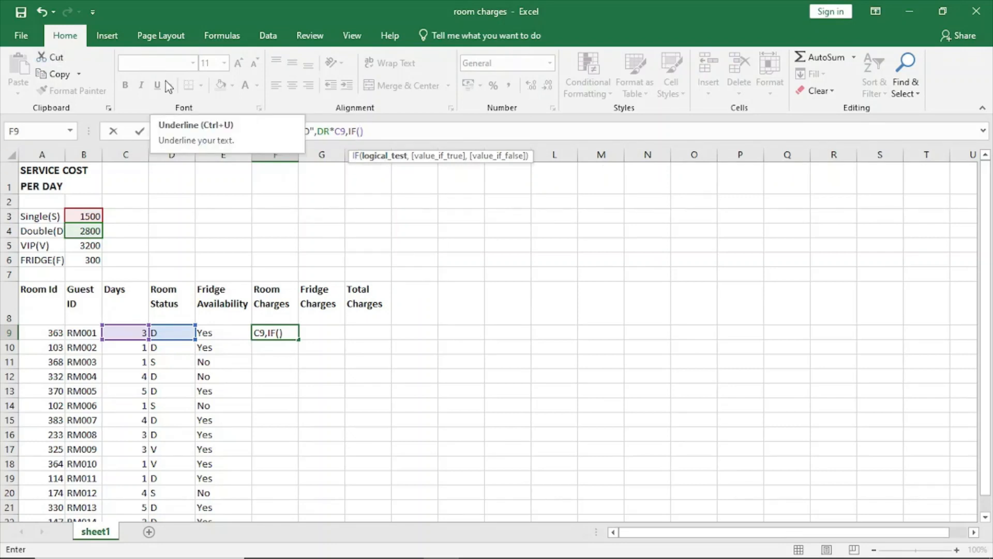
left_click(172, 336)
type("=")
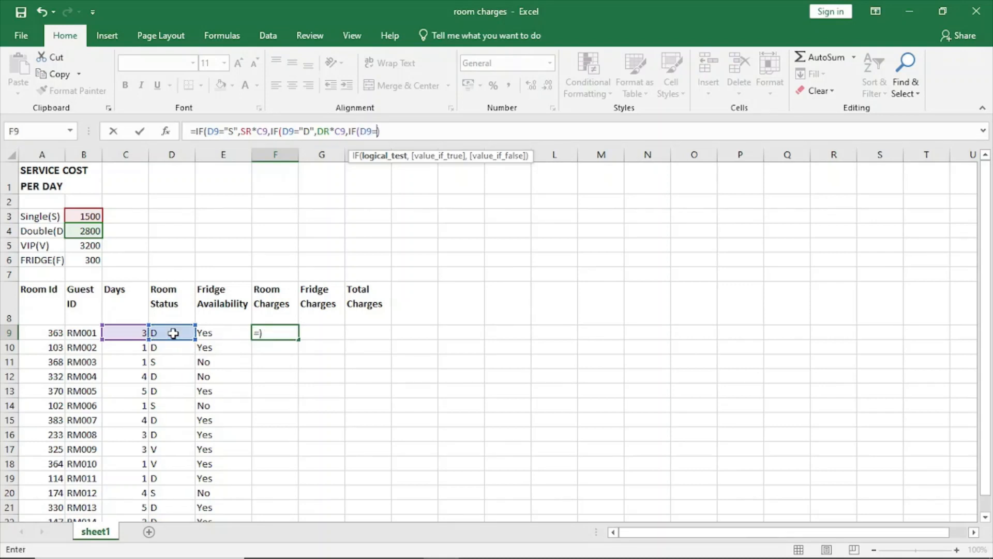
type("\"\"")
type("V\",")
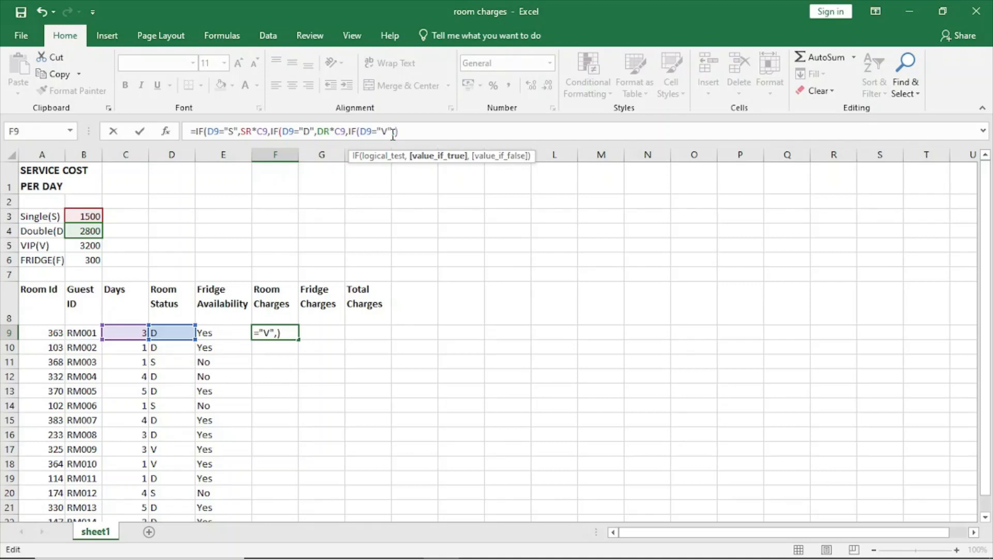
Step: Make the third IF in F9 return VP*C9, close all three IF functions and enter the formula
left_click(92, 245)
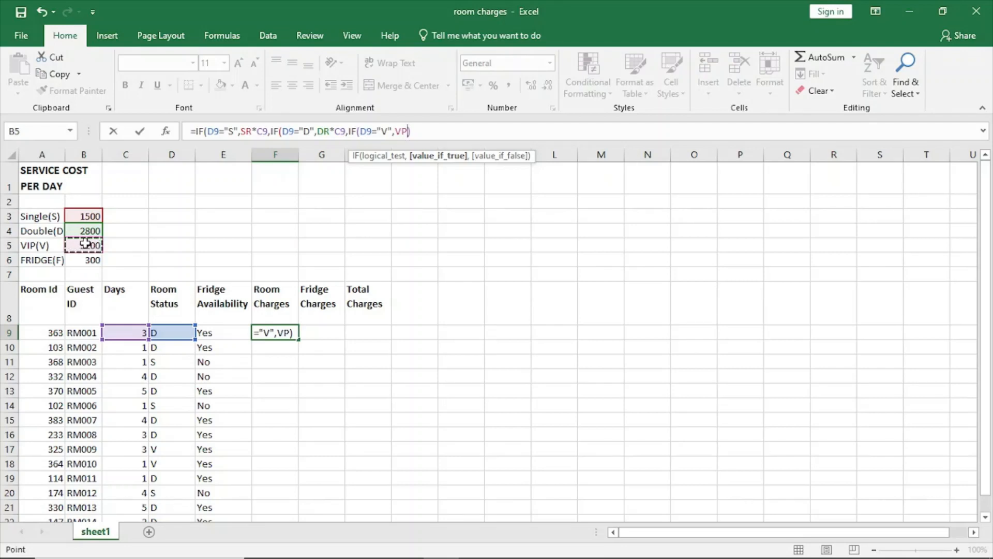
type("*")
left_click(134, 332)
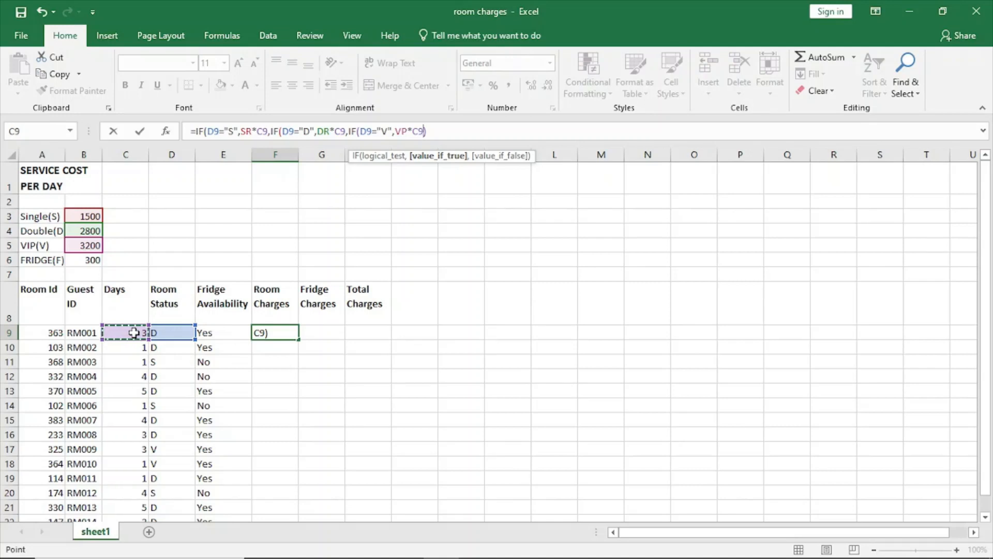
left_click(429, 131)
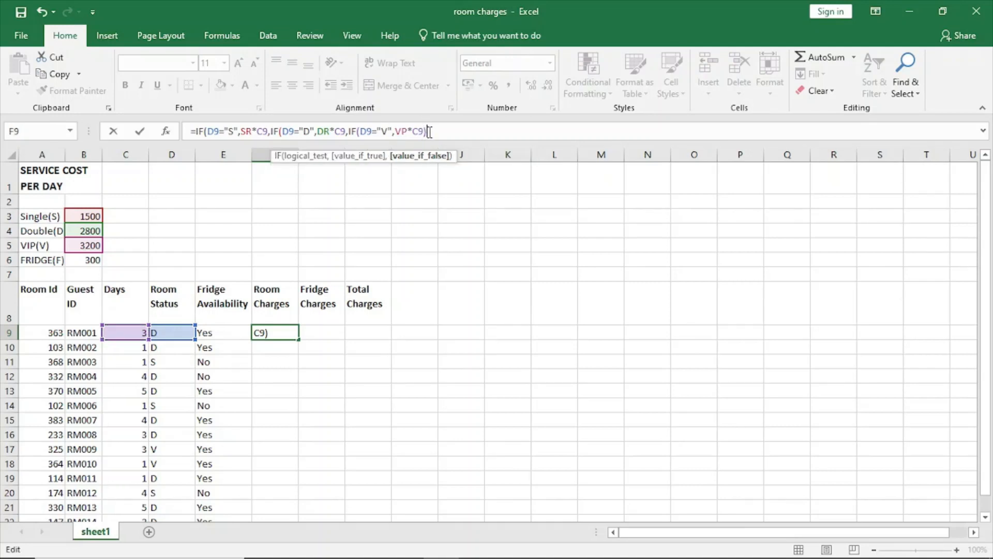
type("))")
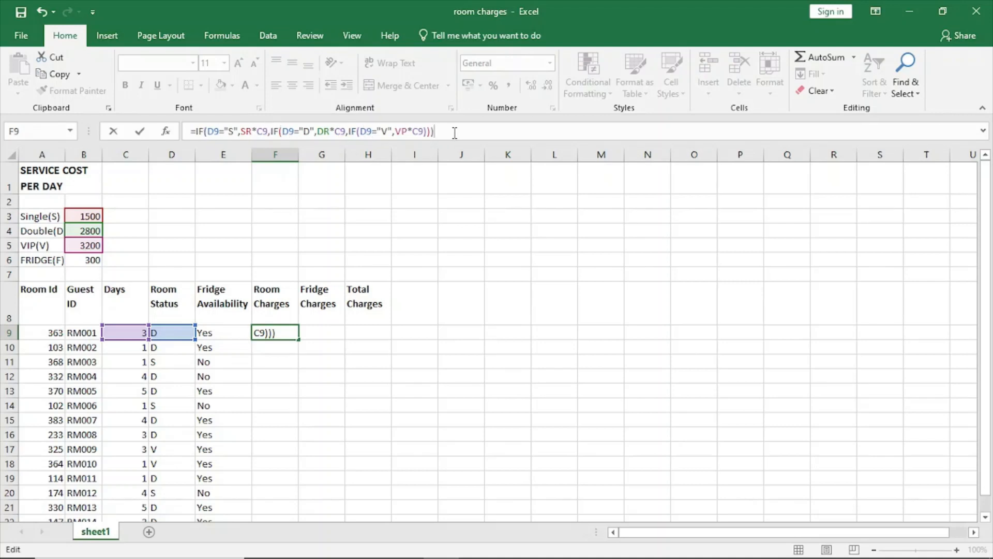
key("Return")
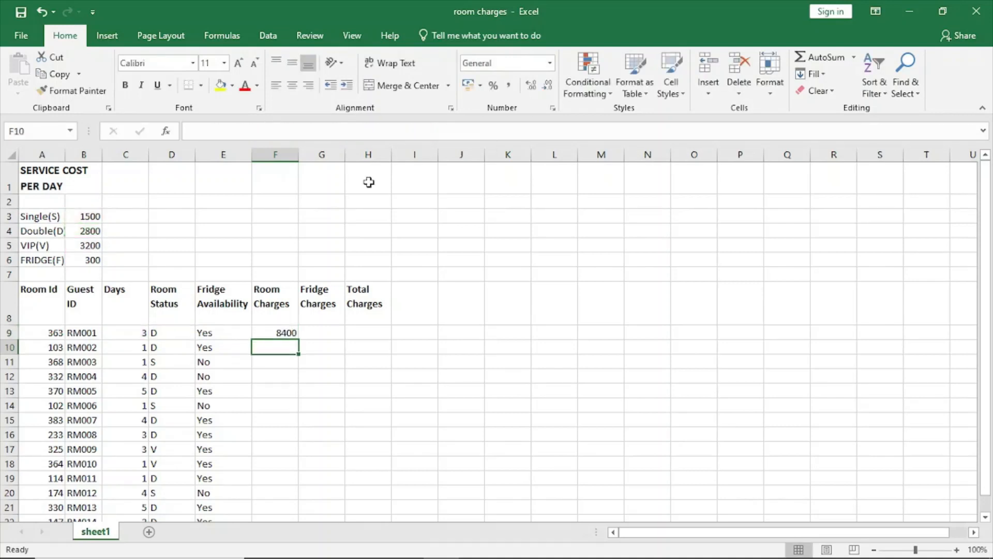
Step: Copy the Room Charges formula from F9 down the column to F22
left_click(280, 331)
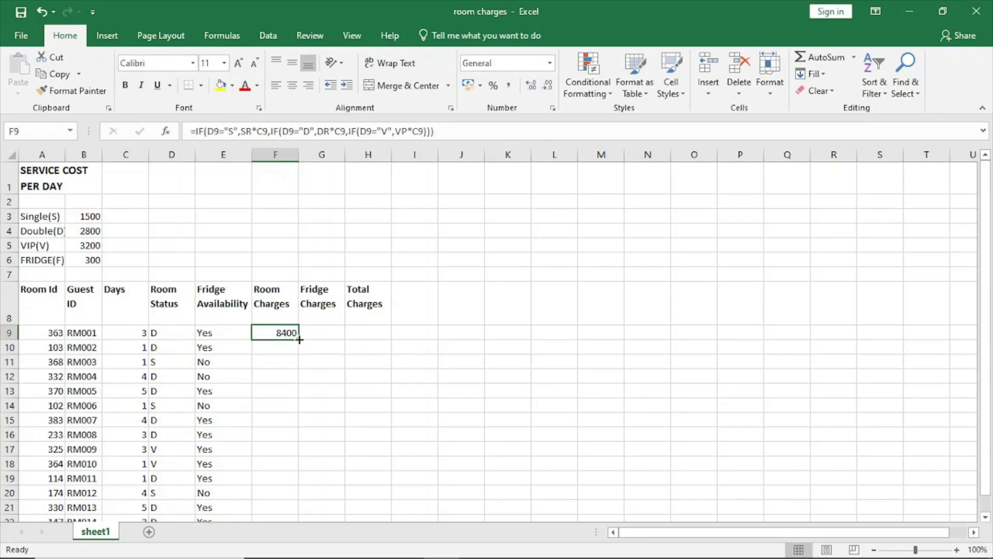
left_click_drag(299, 339, 288, 491)
left_click_drag(266, 302, 269, 314)
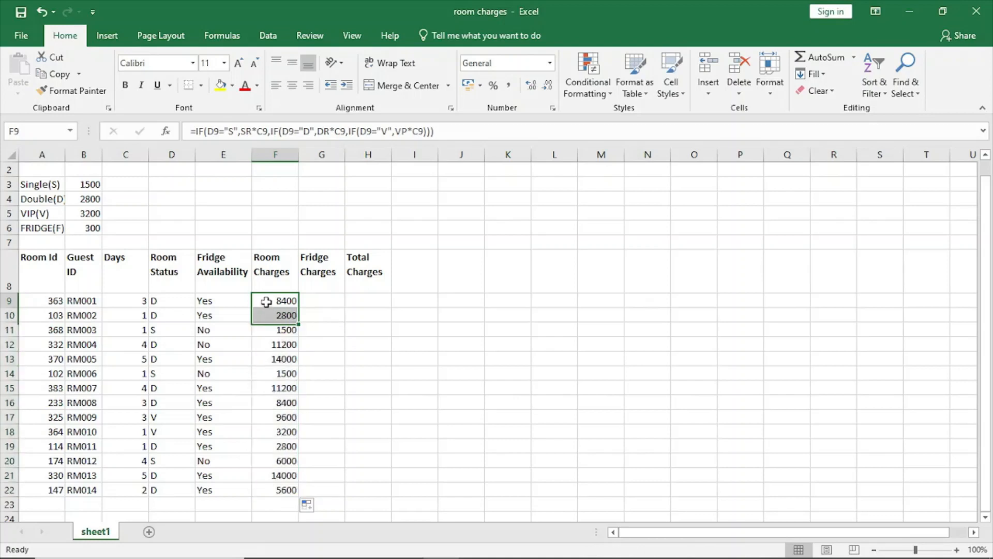
Step: Check the formula in F9, review the Fridge Charges task in the exam paper PDF in the browser, and return to the Excel workbook
left_click(266, 302)
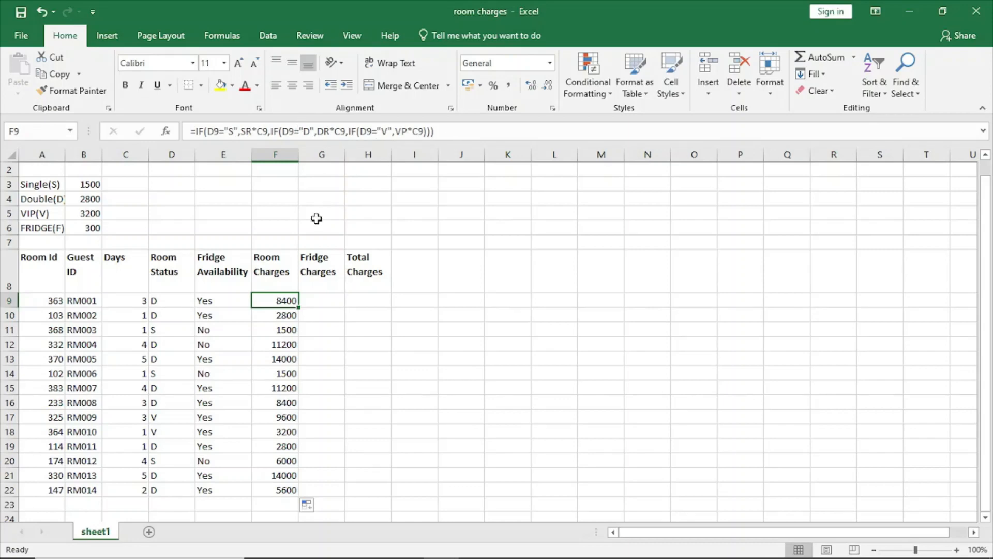
left_click(298, 545)
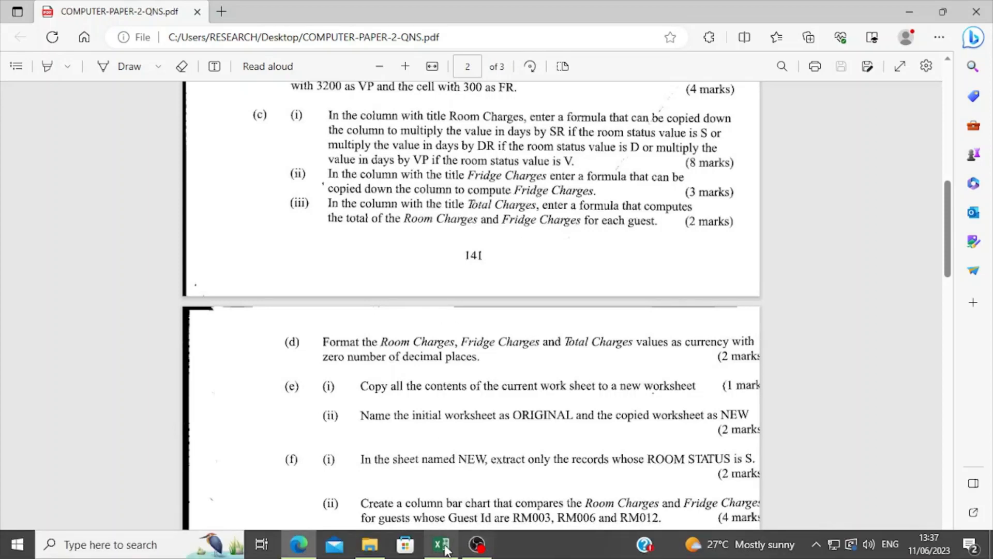
left_click(445, 551)
Step: Start an IF formula in G9 under Fridge Charges that tests whether the fridge availability in E9 equals "Yes"
left_click(322, 301)
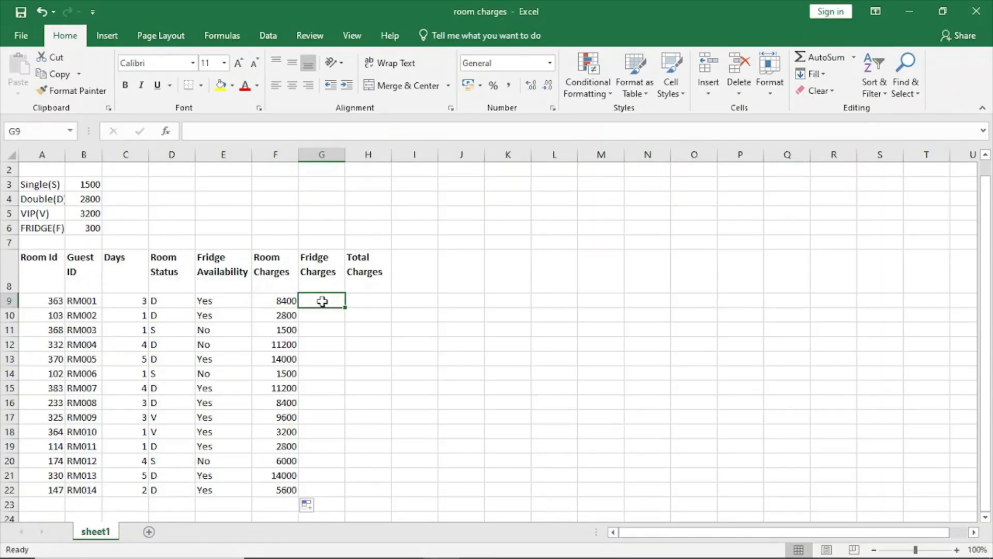
type("=")
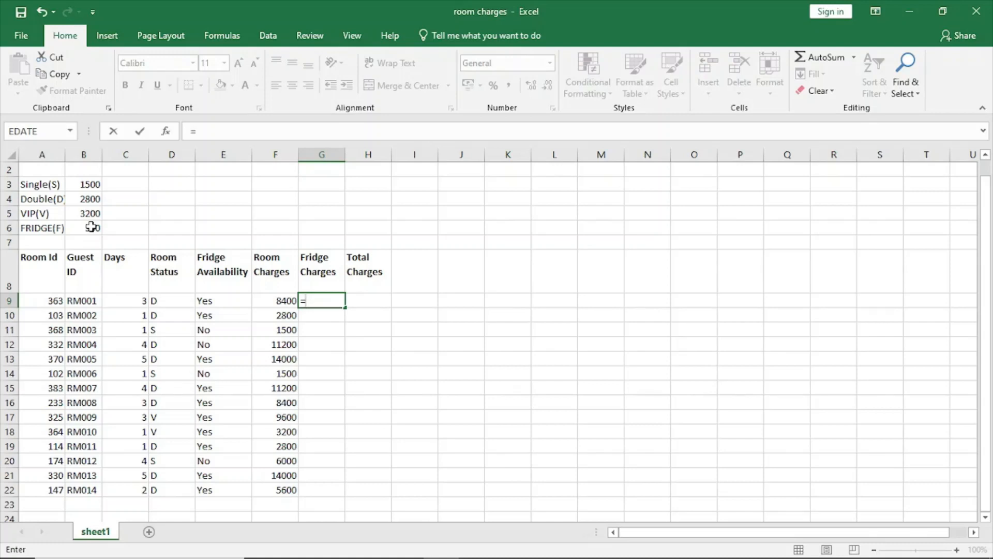
type("I")
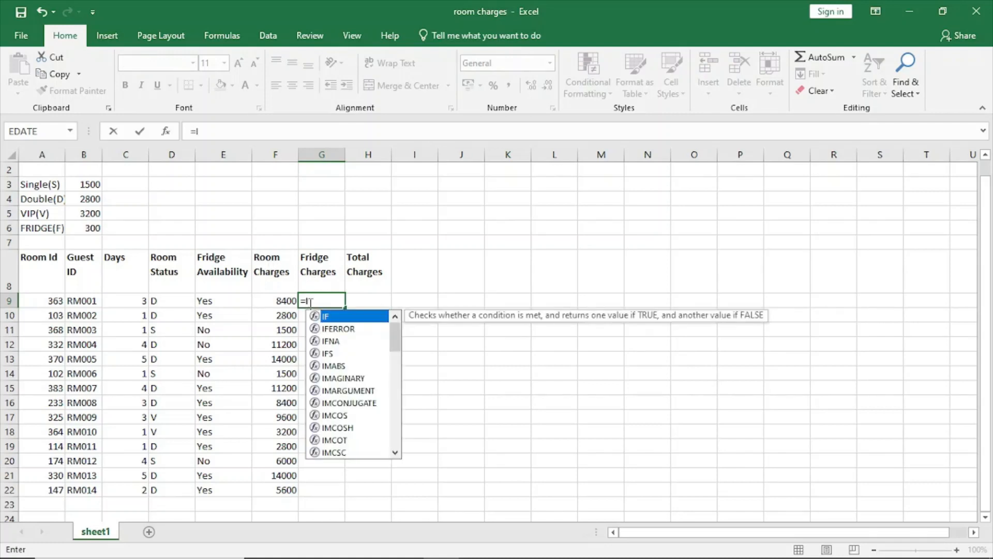
key("Tab")
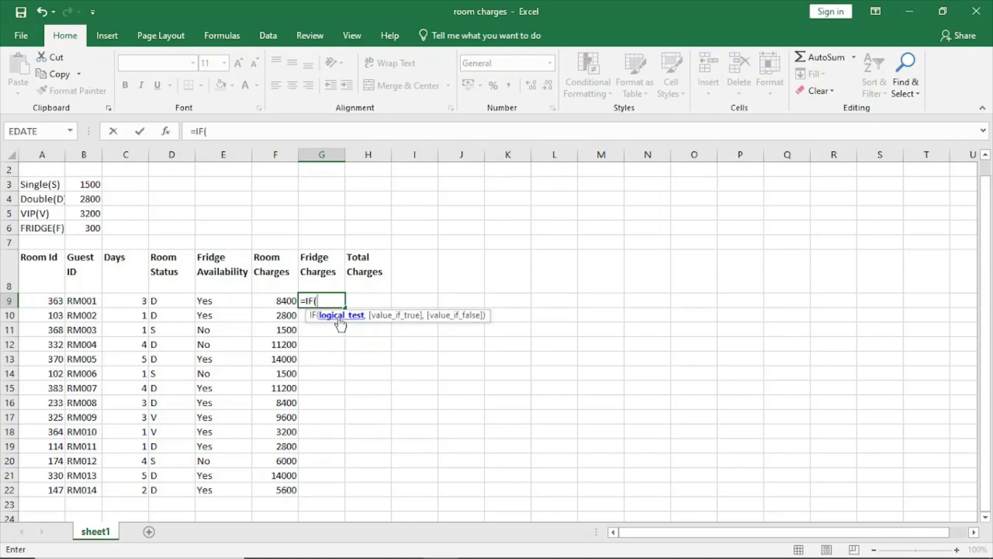
left_click(206, 301)
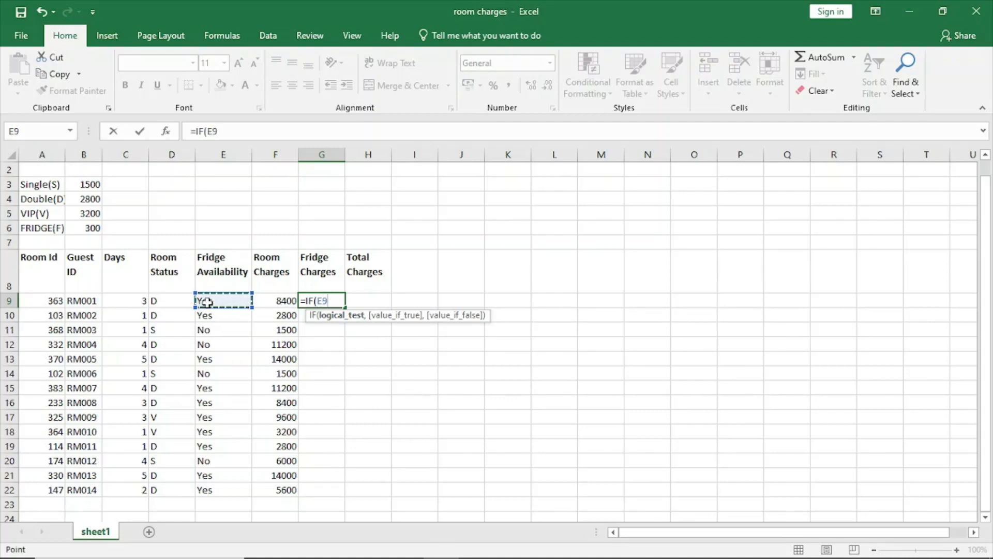
type("+")
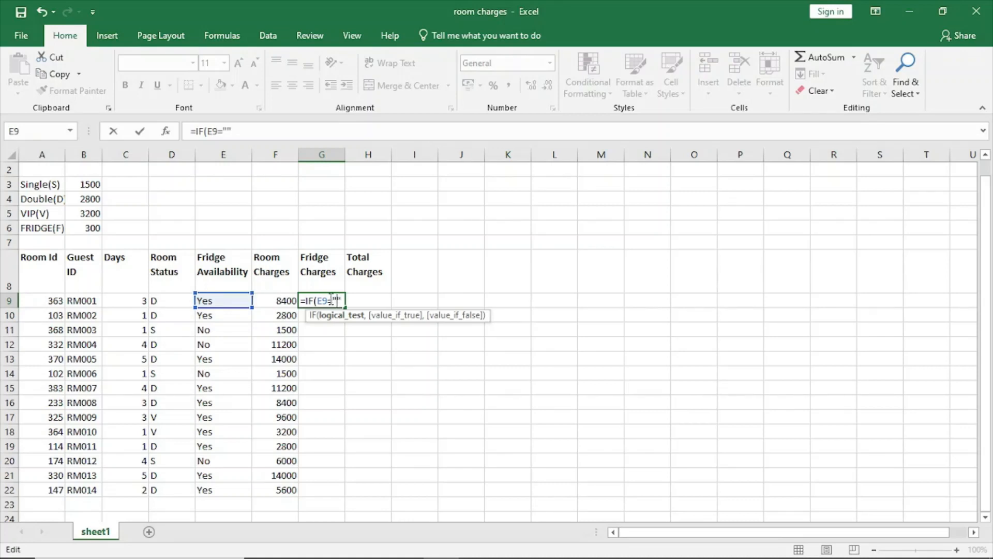
type("Yes\",")
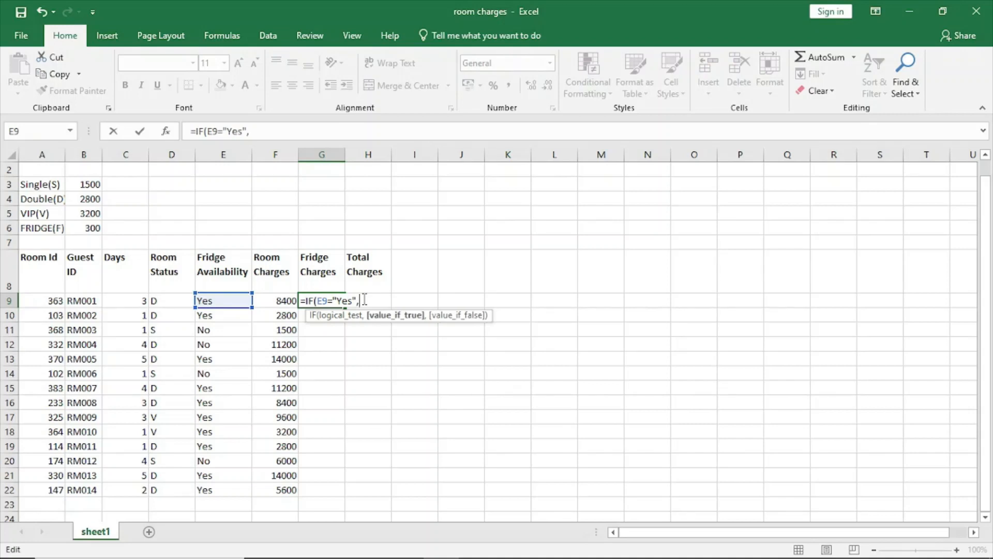
Step: Make the G9 formula return FR*C9 when the fridge availability test is true
left_click(89, 227)
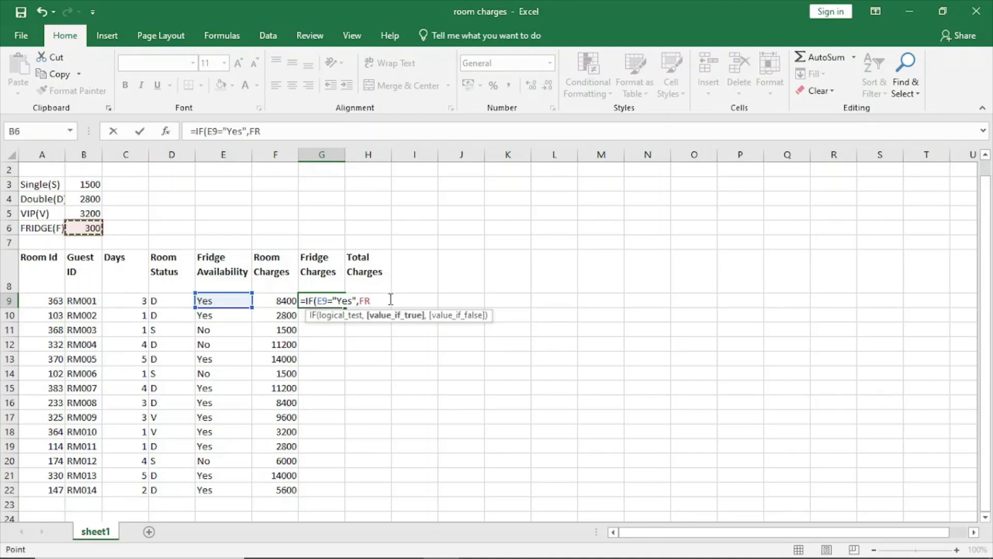
type("*")
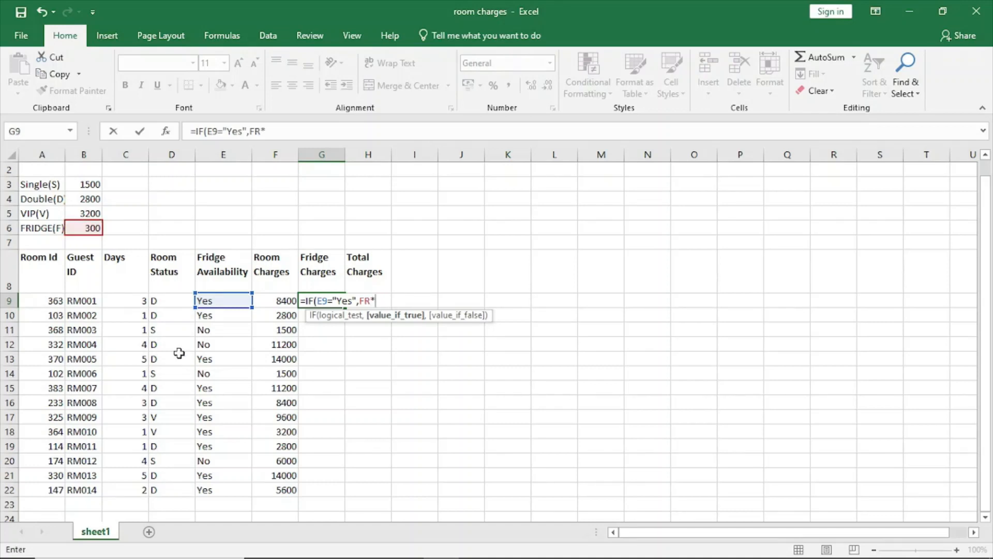
left_click(135, 301)
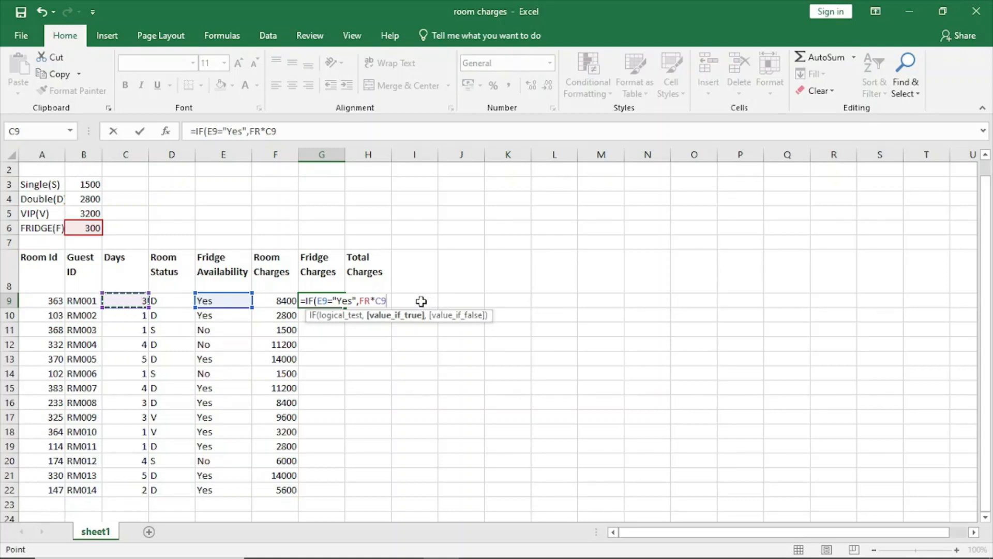
Step: Complete the G9 formula with 0 as the false result and copy it down the Fridge Charges column to G22
type(",")
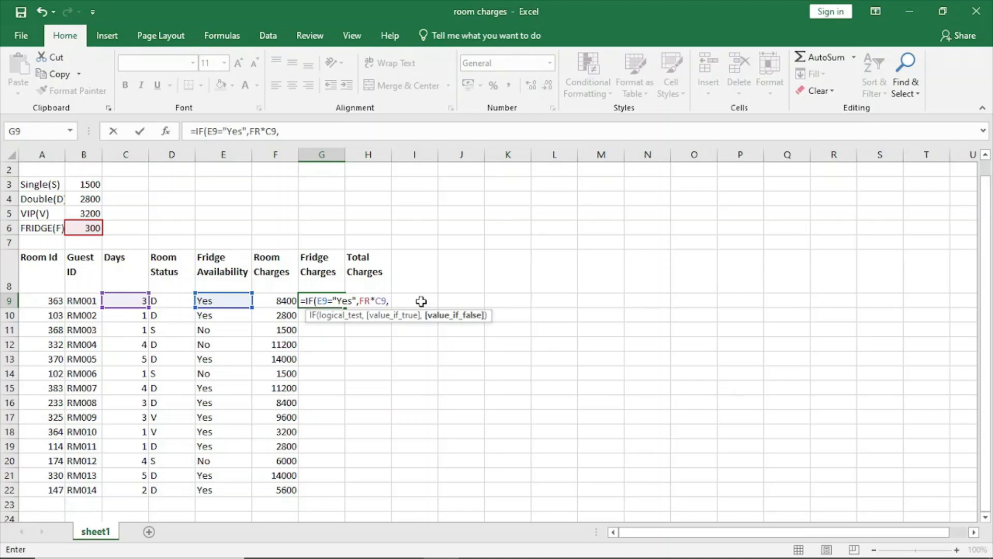
type("0)")
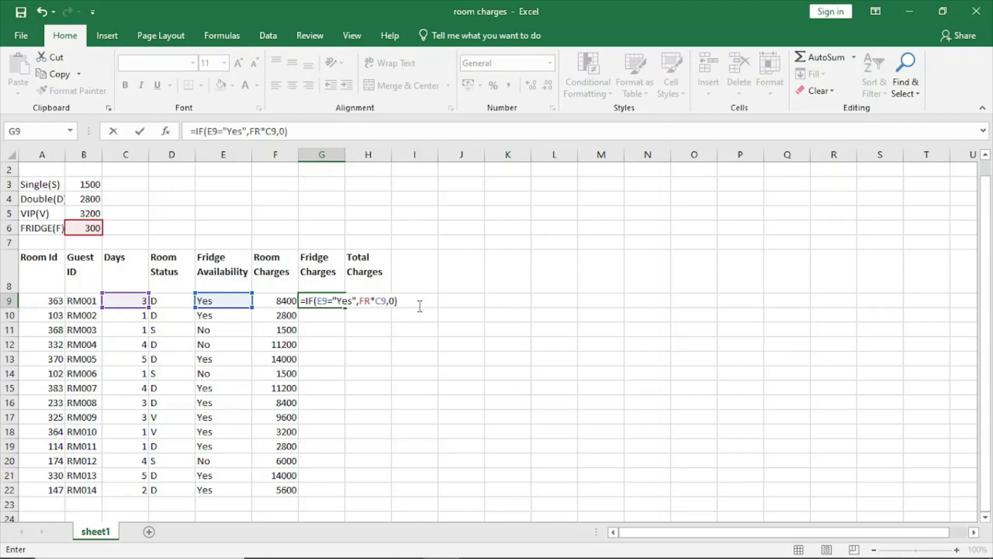
key("Return")
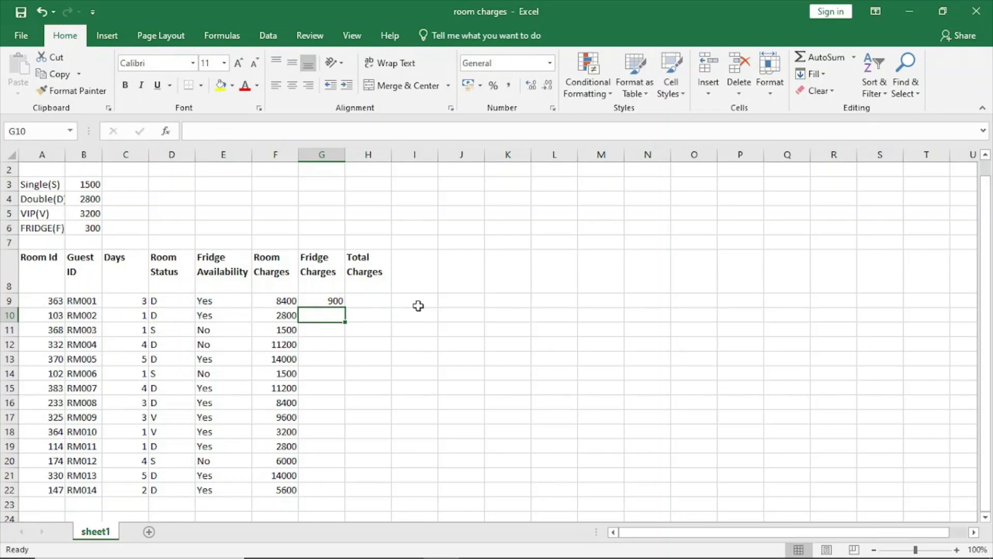
left_click(324, 305)
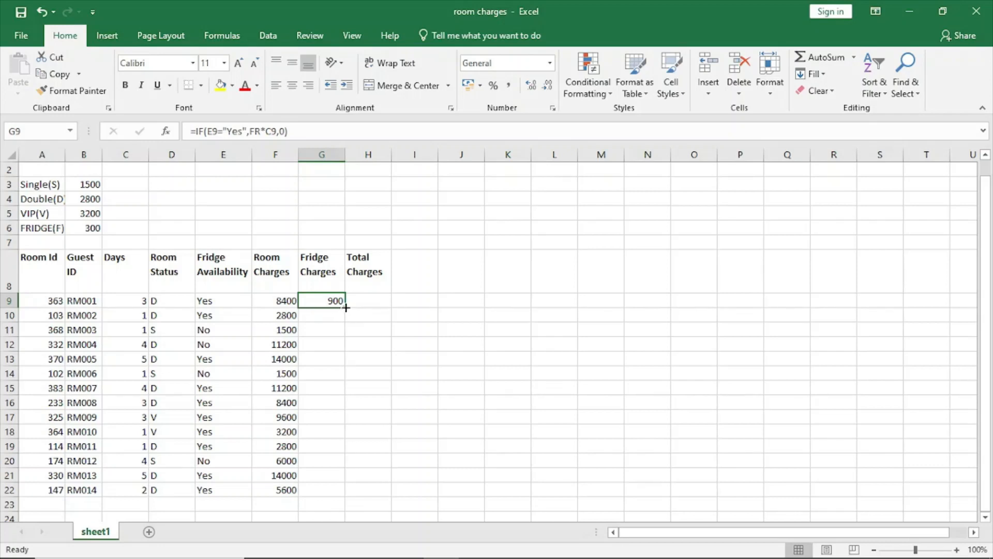
left_click_drag(345, 307, 333, 489)
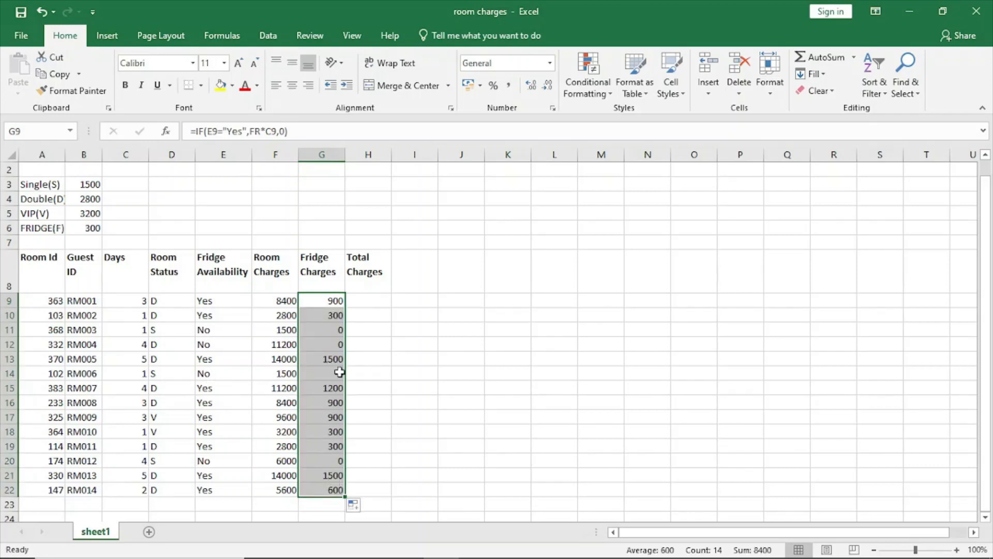
Step: Select H9 under Total Charges, review the Total Charges task in the exam paper PDF in the browser, and return to the Excel workbook
left_click(380, 291)
left_click(377, 298)
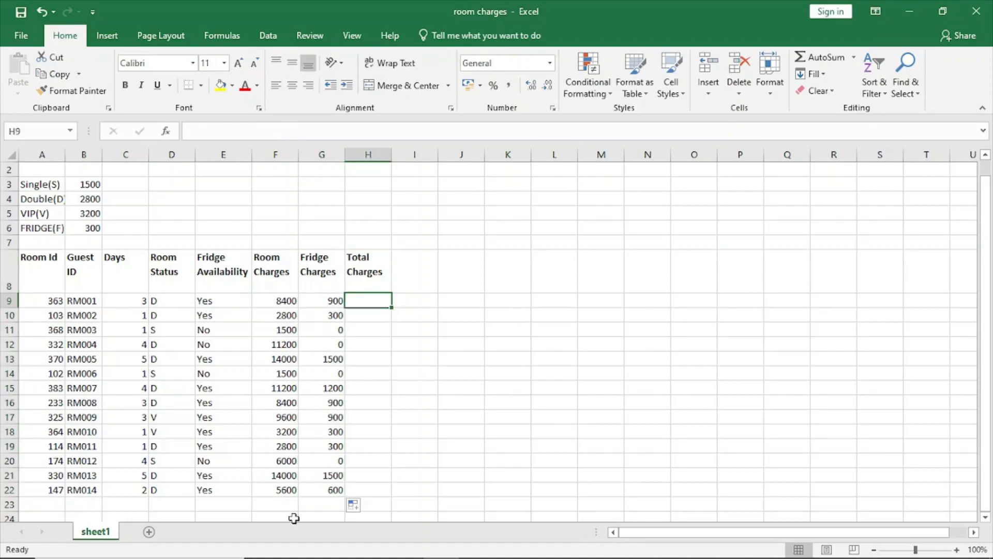
left_click(299, 544)
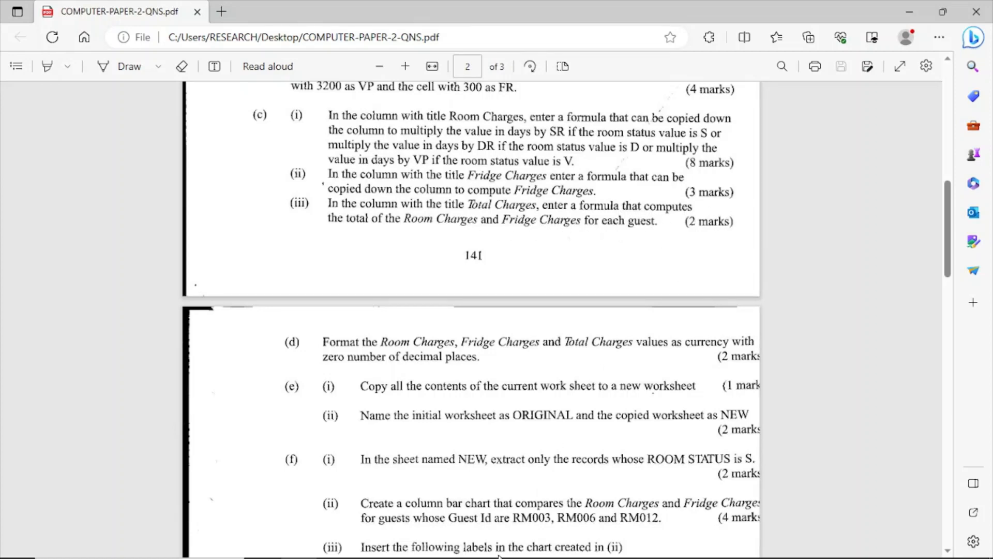
mouse_move(500, 553)
left_click(443, 544)
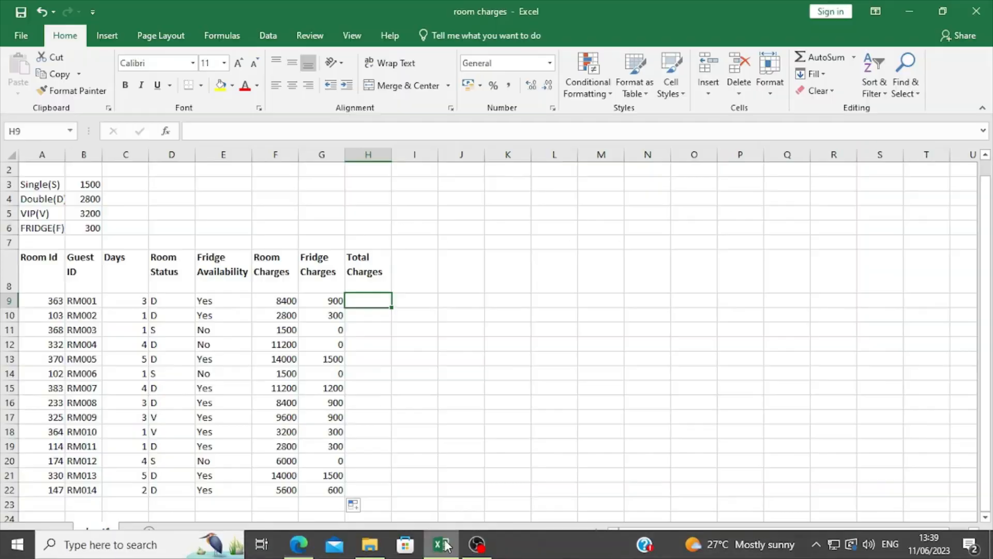
Step: Enter the formula =F9+G9 in H9 and copy it down the Total Charges column to H22
type("=")
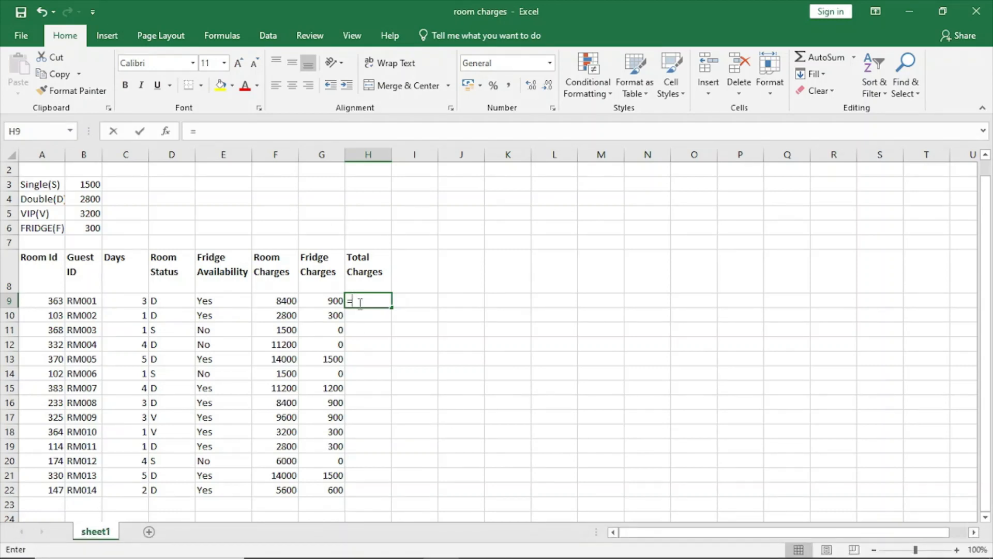
left_click(286, 300)
type("+")
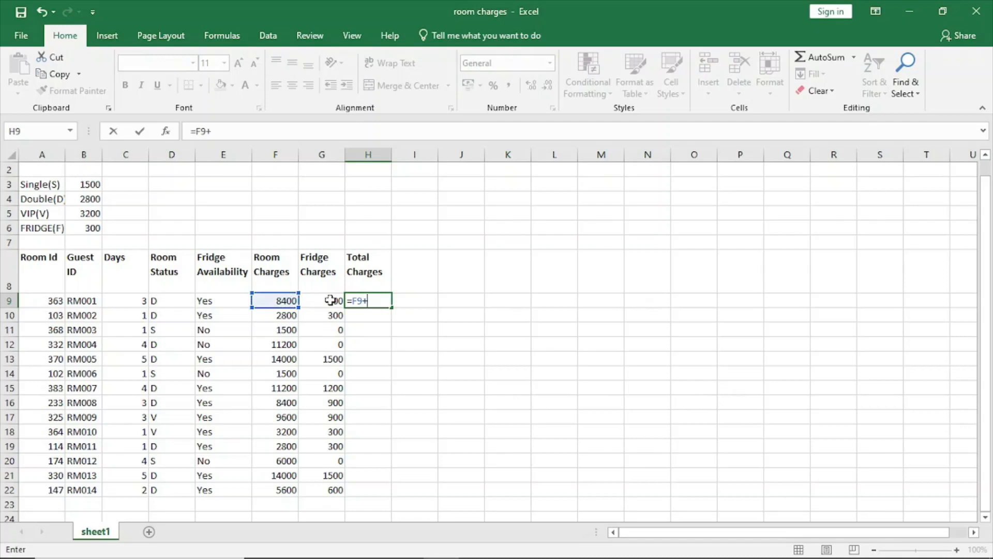
left_click(330, 300)
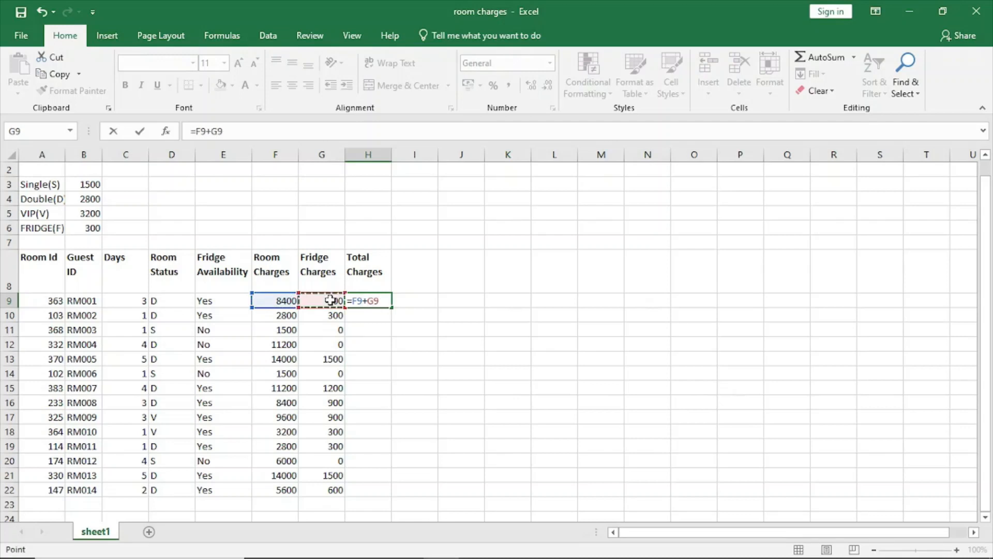
key("Return")
left_click(385, 299)
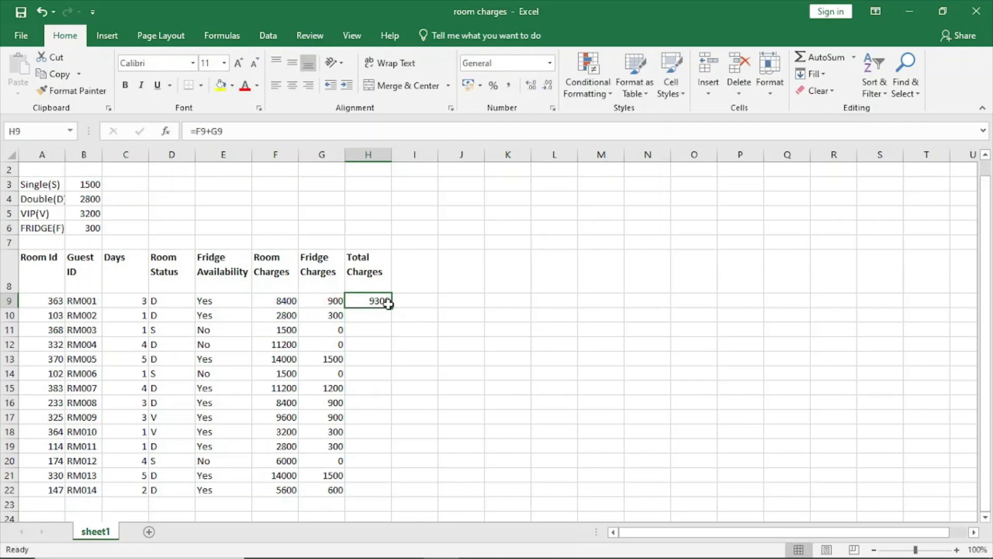
left_click_drag(392, 306, 382, 494)
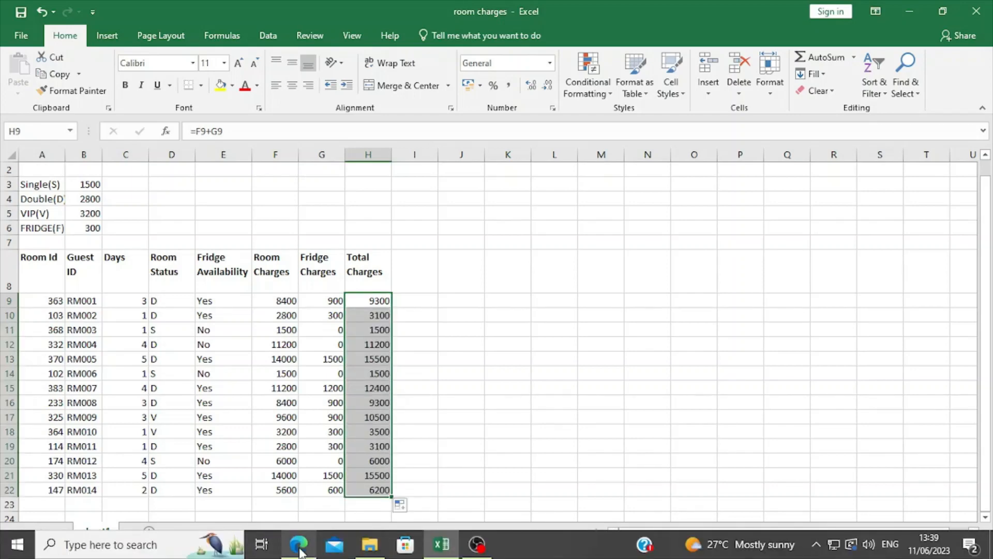
Step: Read task (d) on currency formatting in the exam paper PDF in the browser and return to the Excel workbook
left_click(298, 547)
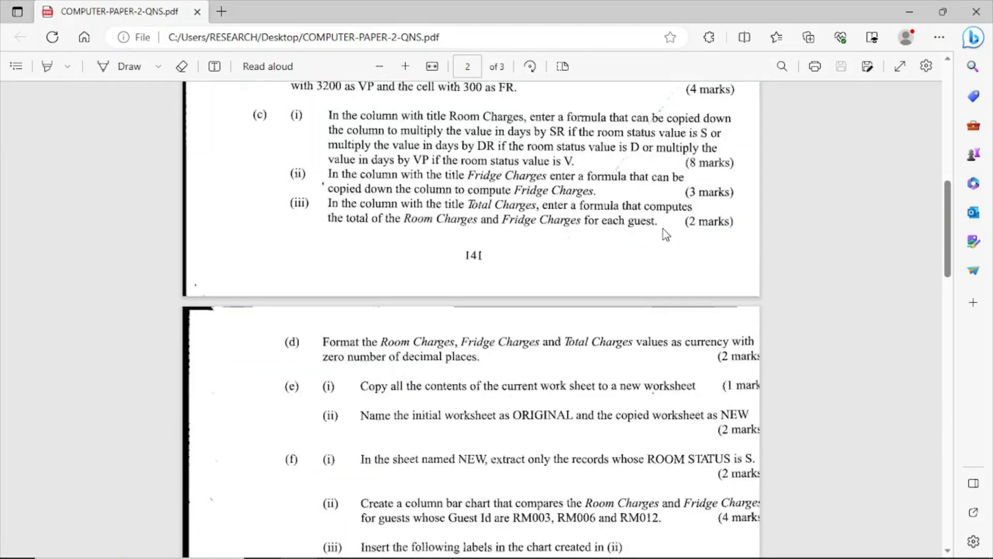
scroll(661, 233, "down", 3)
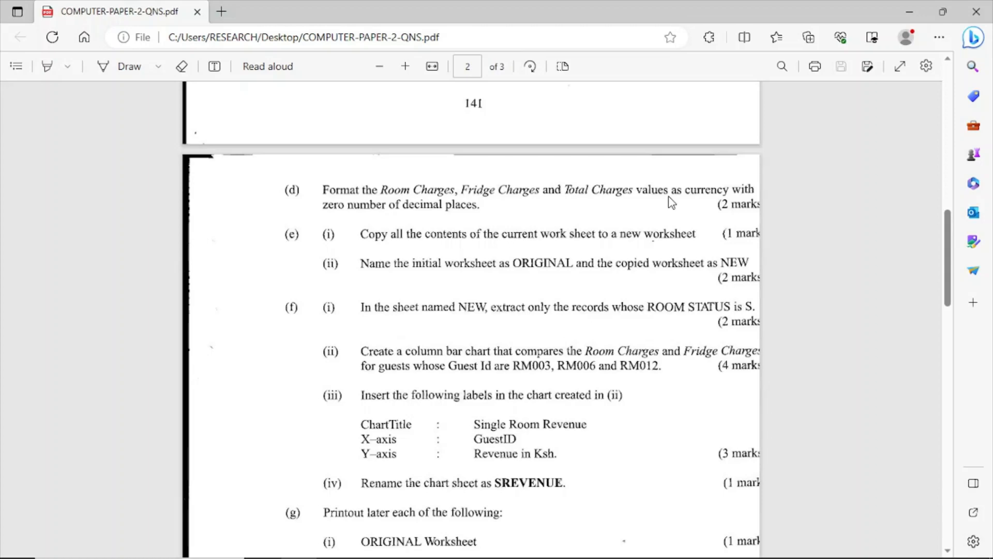
scroll(671, 201, "down", 1)
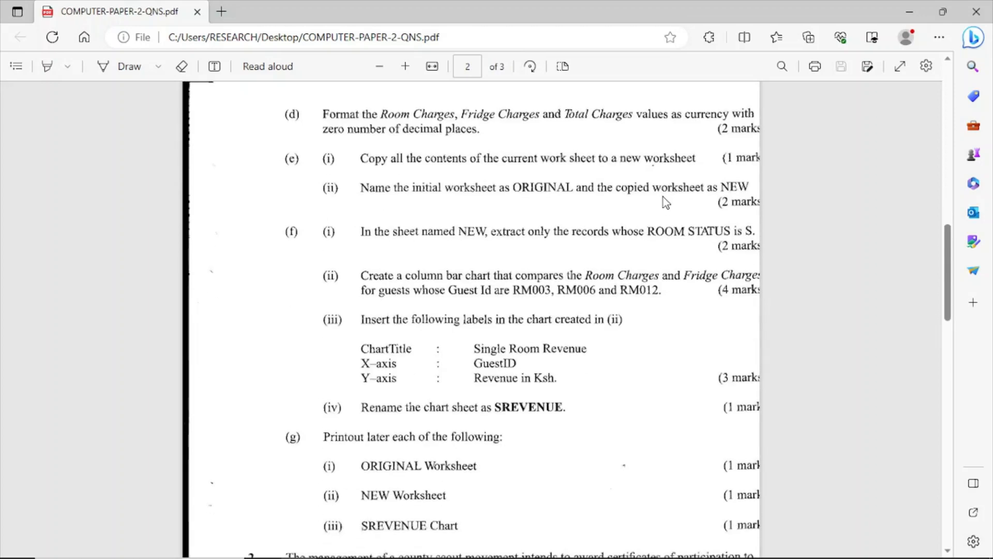
left_click(442, 546)
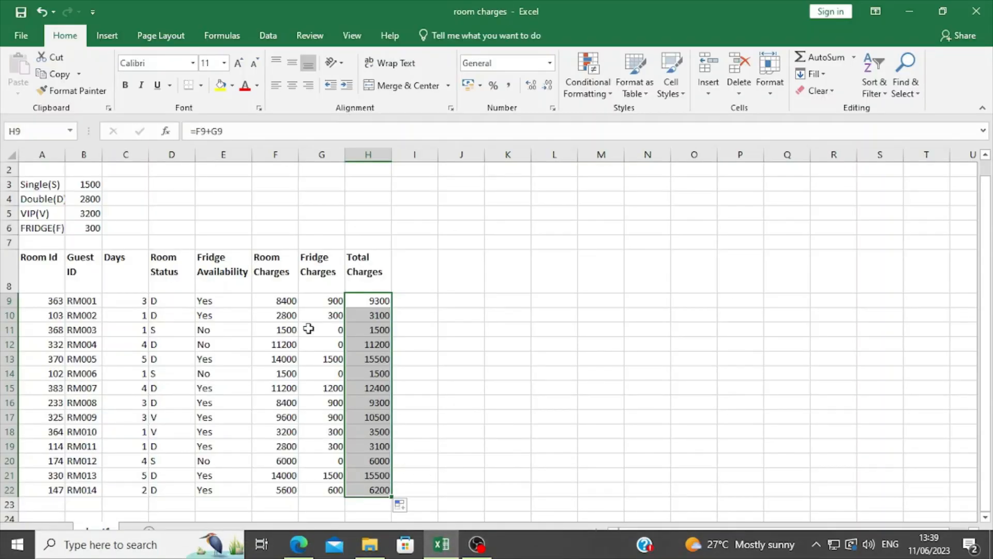
Step: Format the Room, Fridge and Total Charges values in F9:H22 as Ksh currency with 0 decimal places
left_click_drag(282, 302, 383, 486)
right_click(341, 434)
left_click(387, 367)
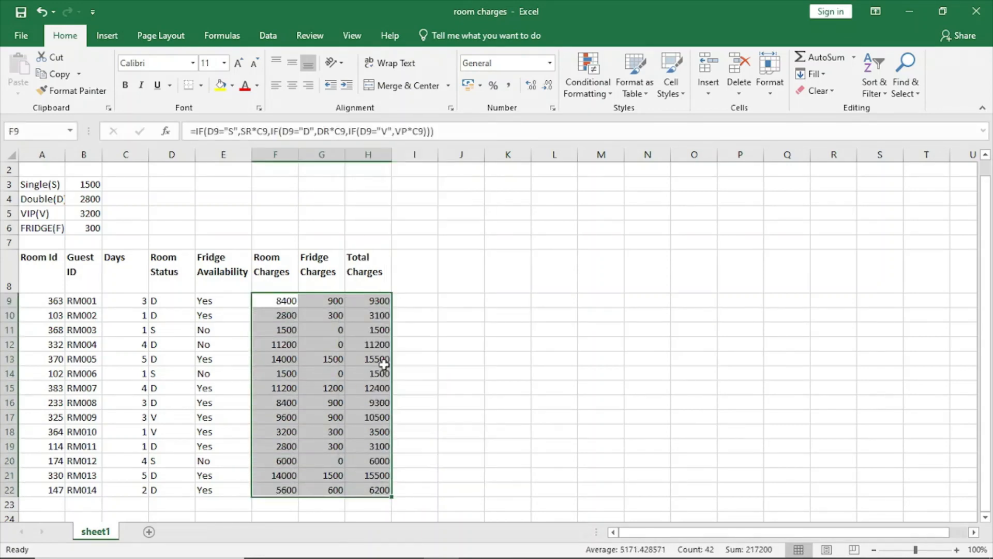
left_click(226, 223)
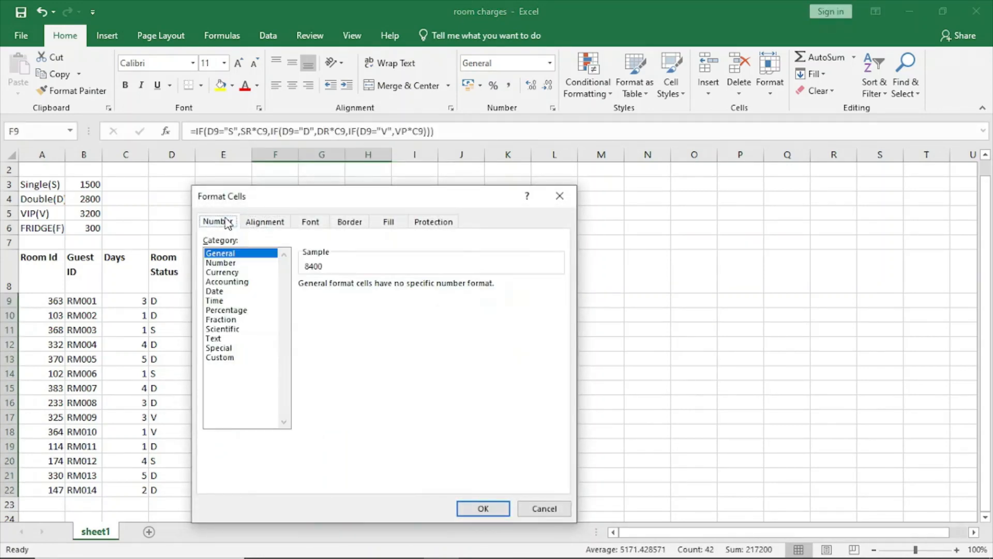
left_click(231, 281)
left_click(228, 272)
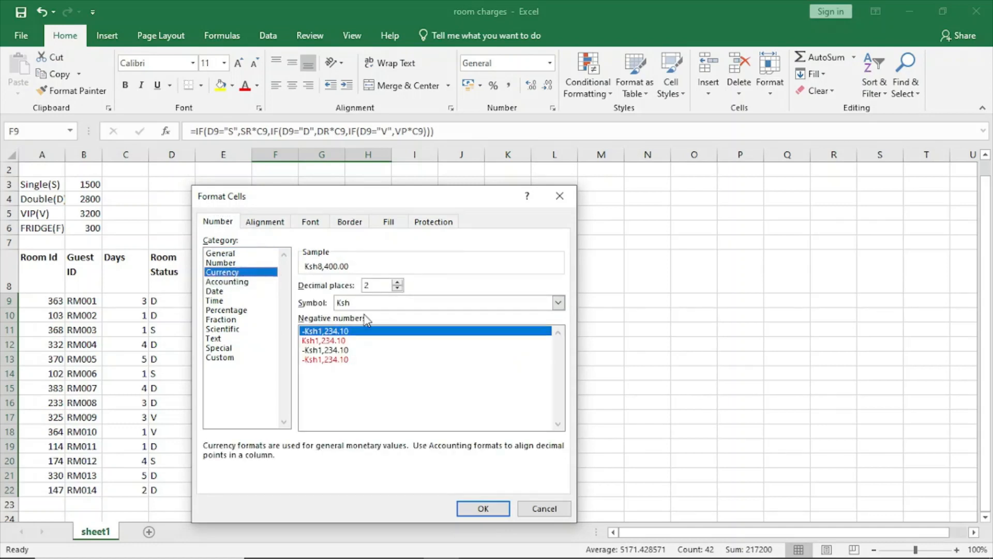
left_click(397, 288)
left_click(397, 288)
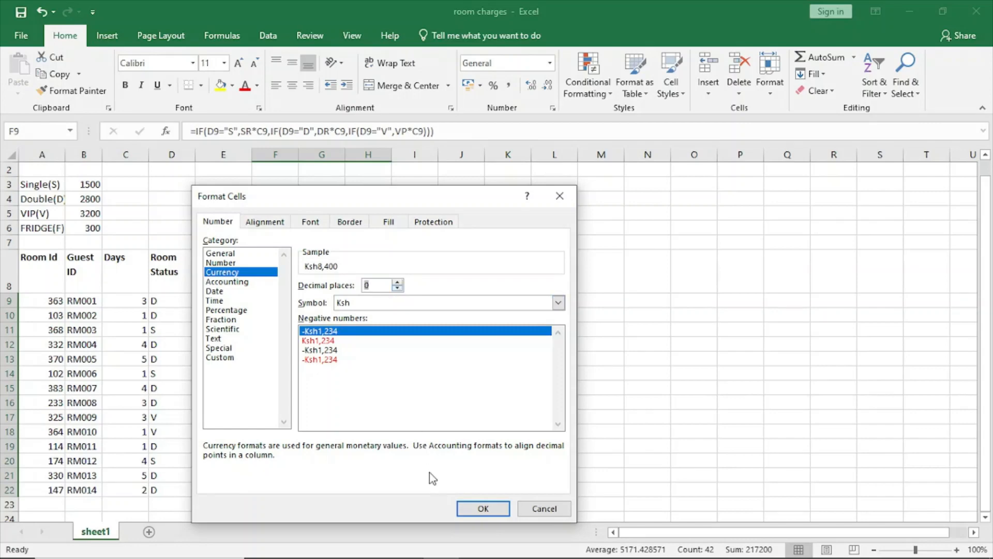
left_click(482, 508)
left_click(497, 416)
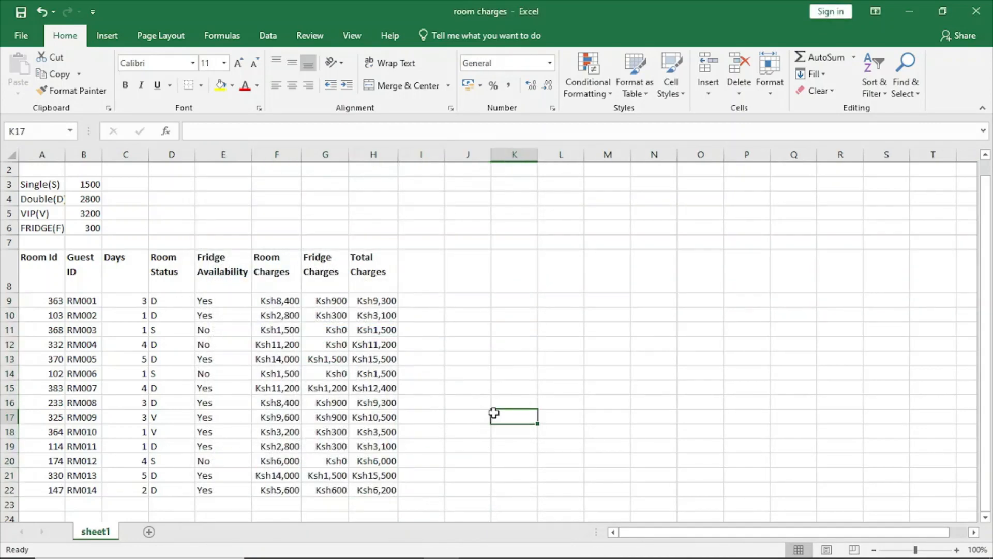
Step: Read task (e) on copying and naming the worksheet in the exam paper PDF in the browser, and return to the Excel workbook
scroll(468, 389, "down", 1)
scroll(469, 389, "down", 1)
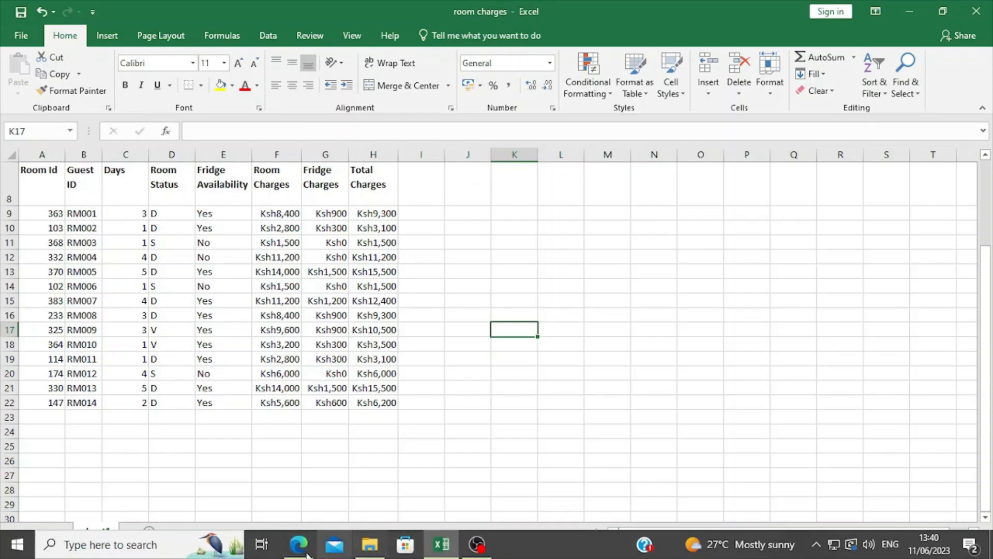
left_click(305, 552)
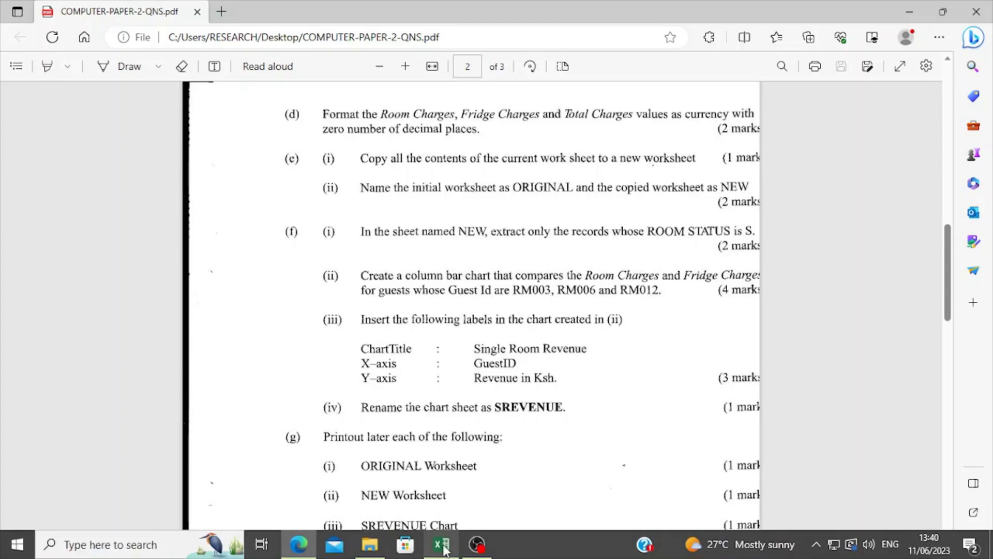
left_click(445, 550)
scroll(248, 401, "down", 1)
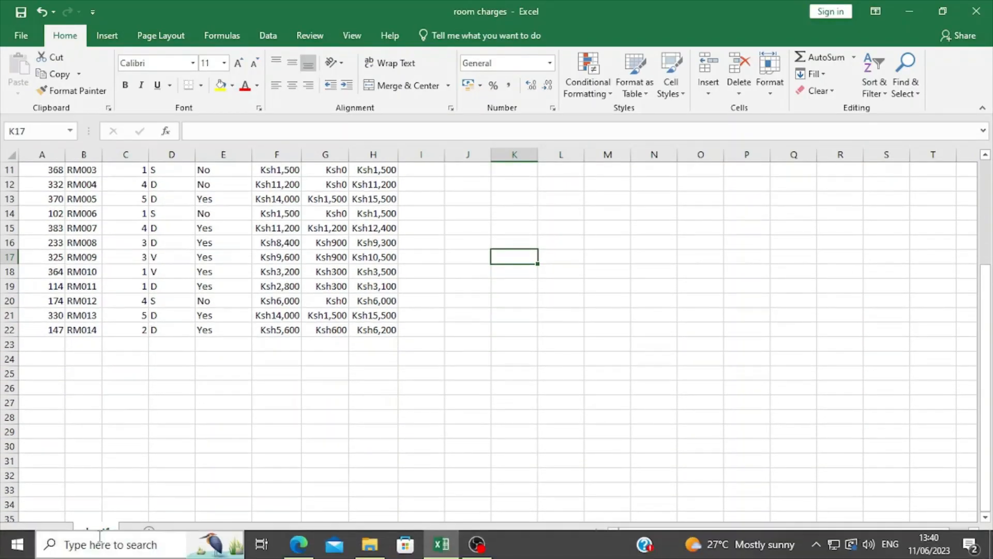
right_click(100, 534)
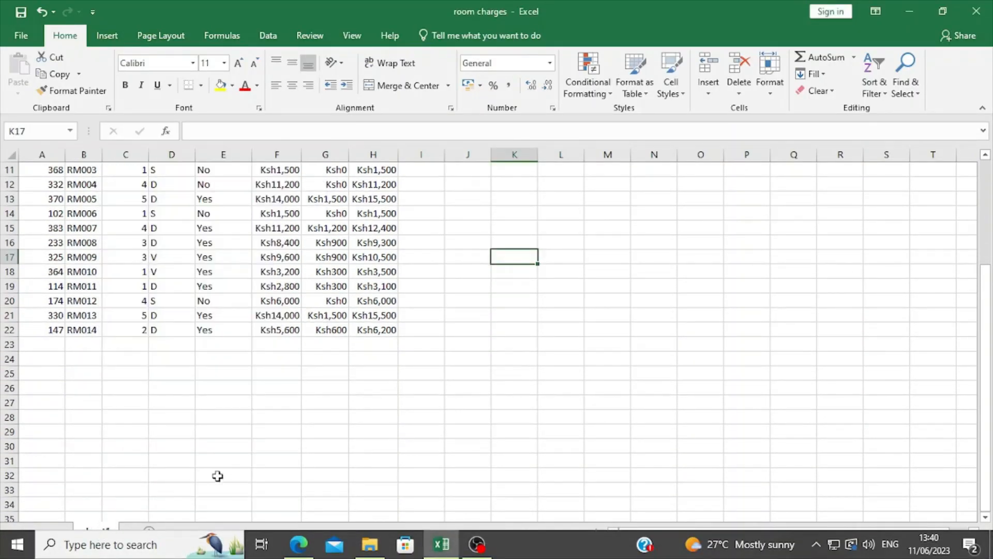
left_click(220, 474)
right_click(105, 534)
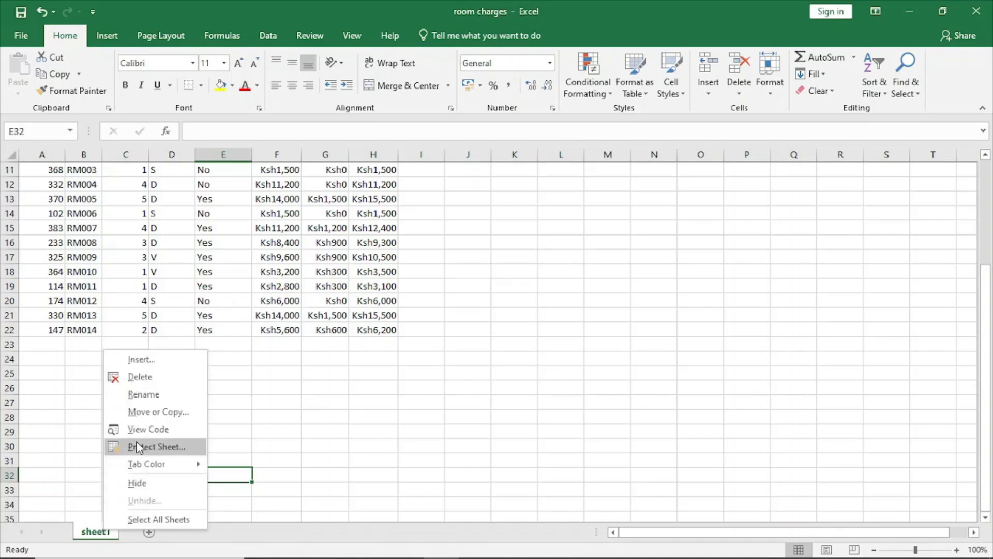
left_click(144, 395)
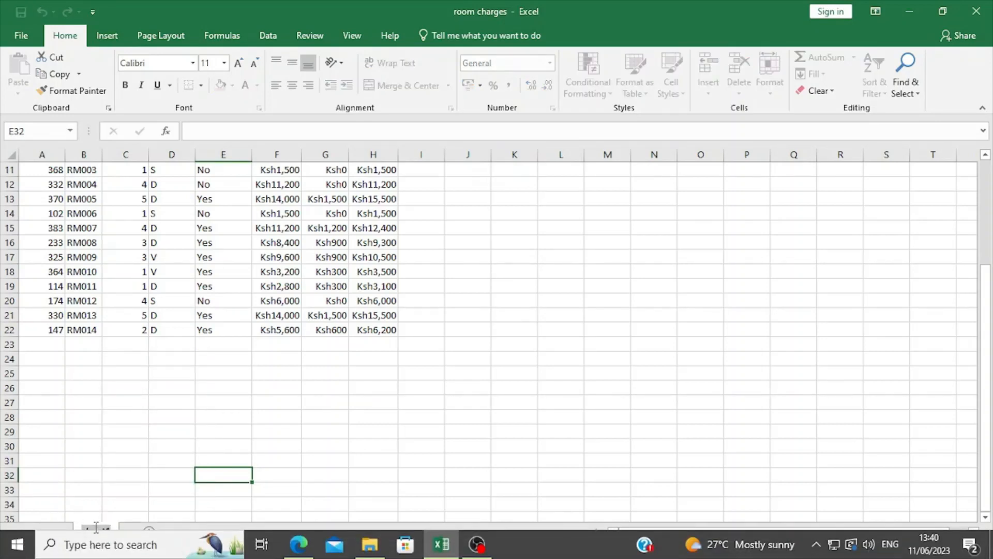
left_click(160, 472)
Step: Create a copy of sheet1 at the end of the room charges workbook
right_click(98, 535)
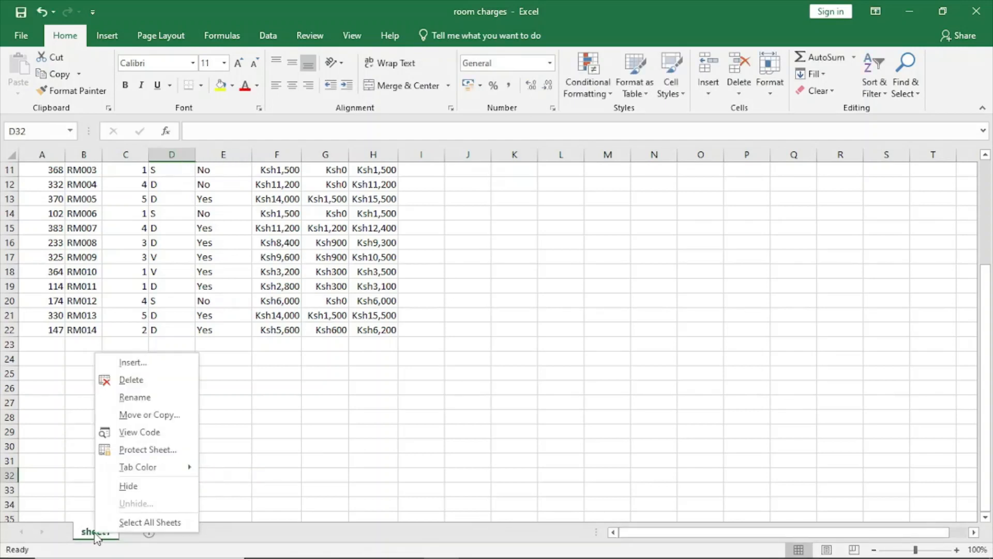
left_click(142, 416)
left_click(76, 399)
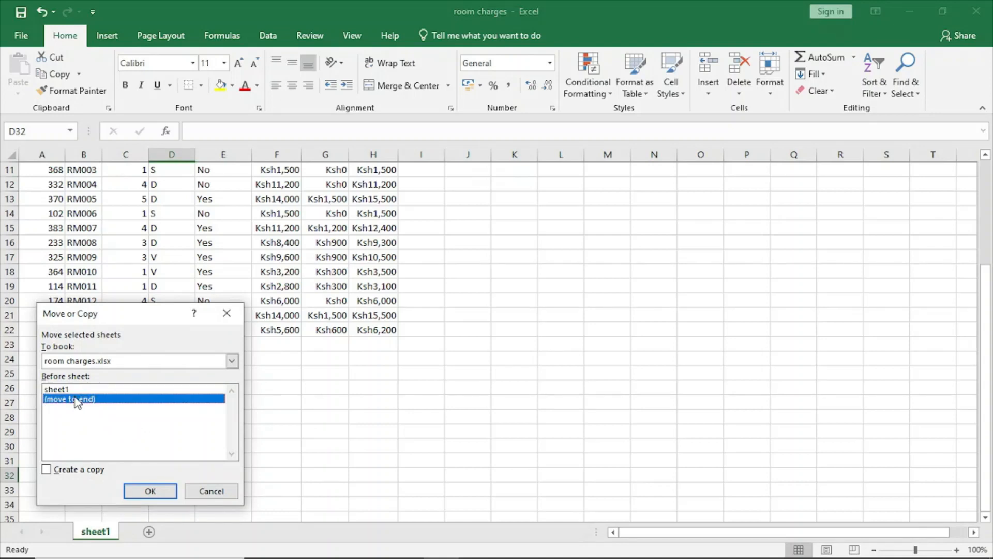
left_click(61, 473)
left_click(147, 492)
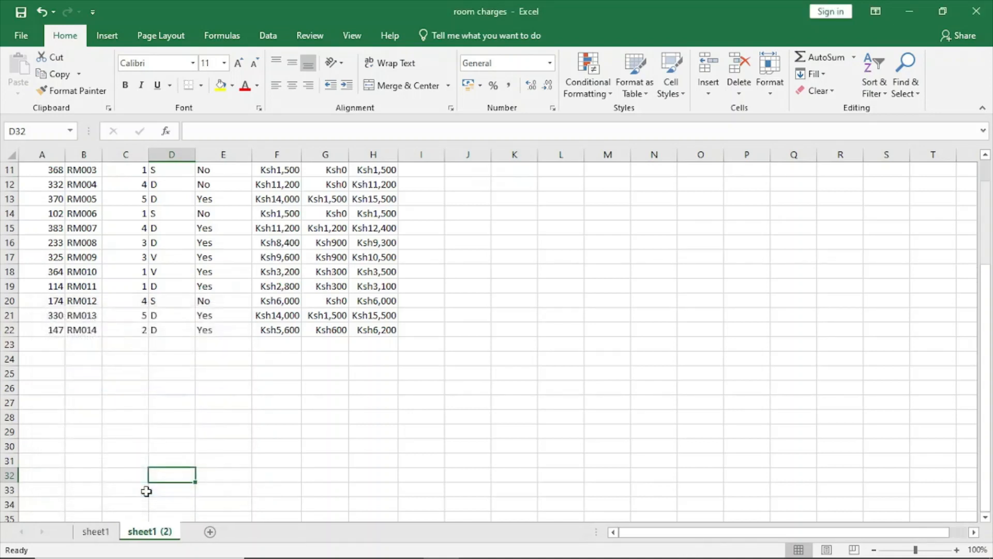
Step: Rename the initial worksheet, sheet1, as ORIGINAL
right_click(98, 537)
left_click(129, 403)
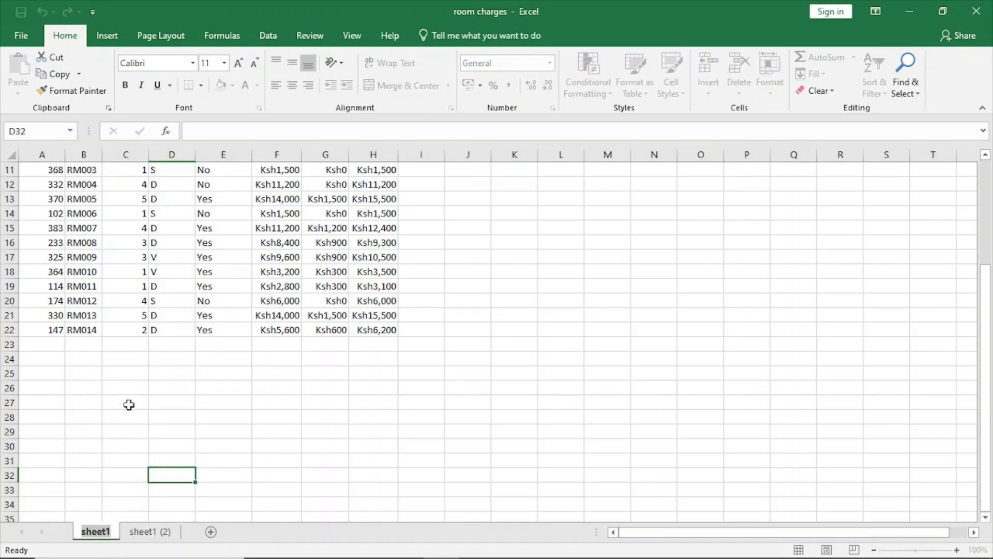
type("ORI")
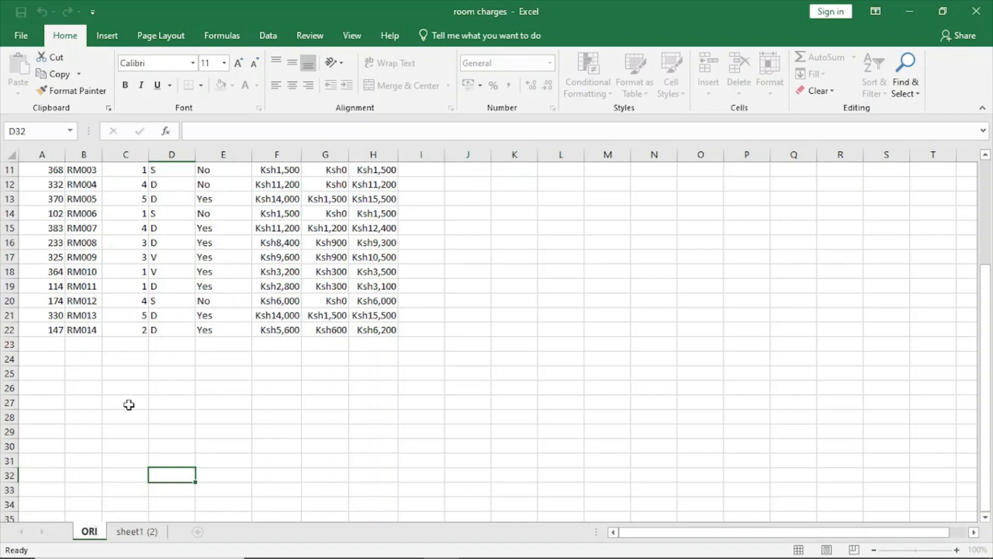
type("GINAL")
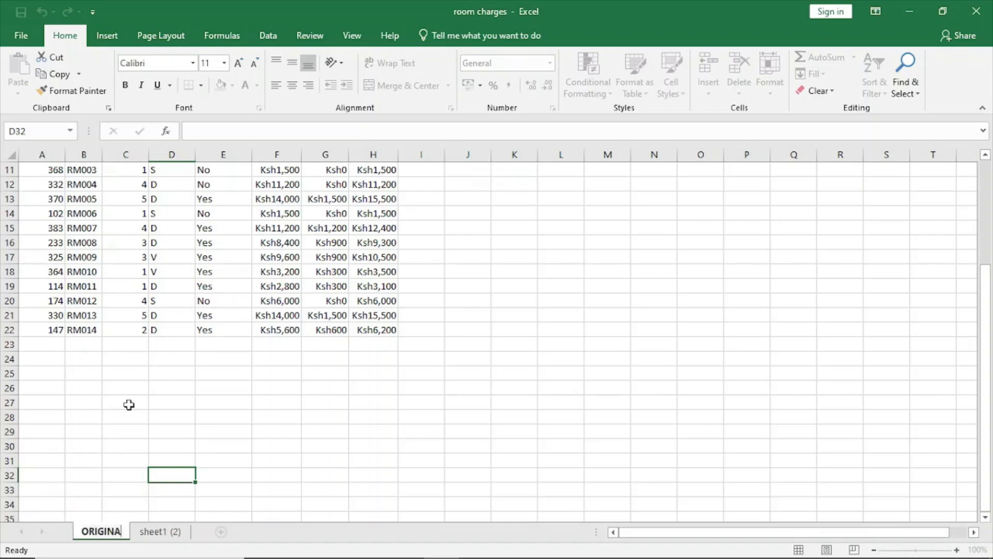
Step: Rename the copied worksheet, sheet1 (2), as NEW and return to the ORIGINAL worksheet
right_click(167, 532)
left_click(206, 398)
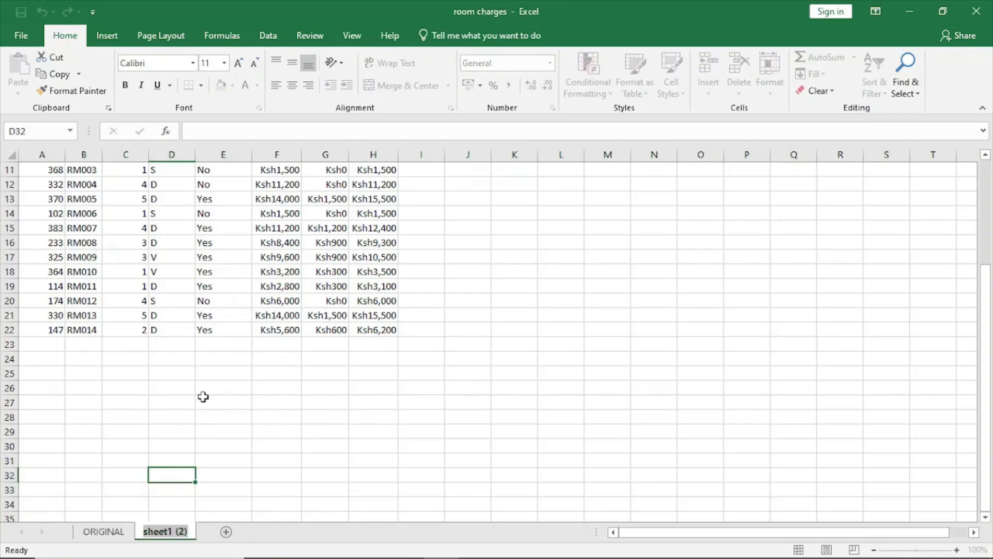
type("NEW")
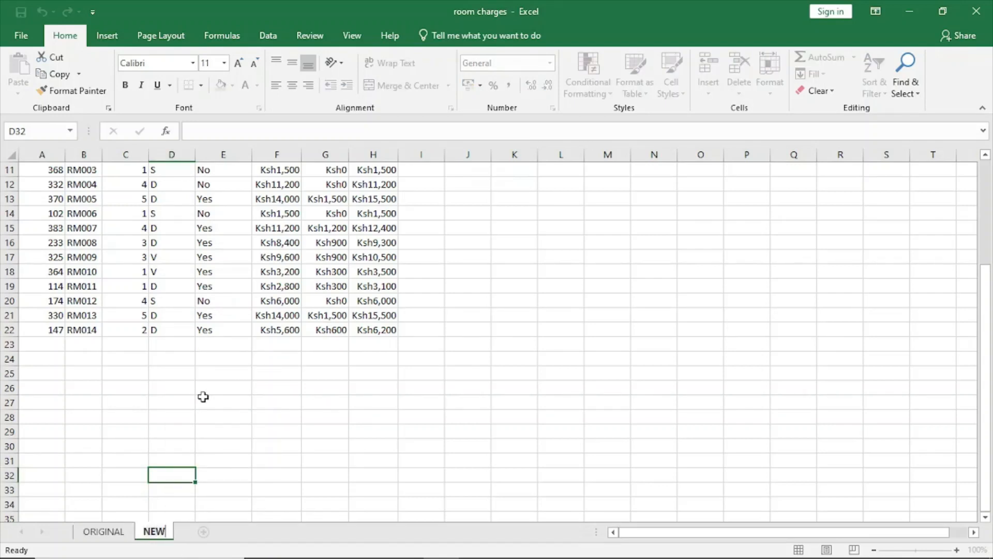
key("Return")
left_click(102, 530)
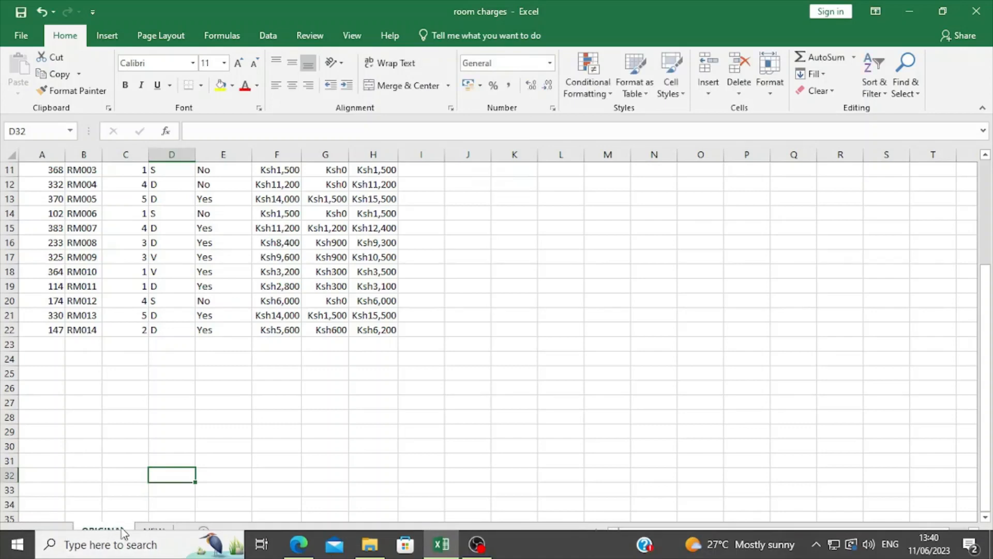
left_click(177, 450)
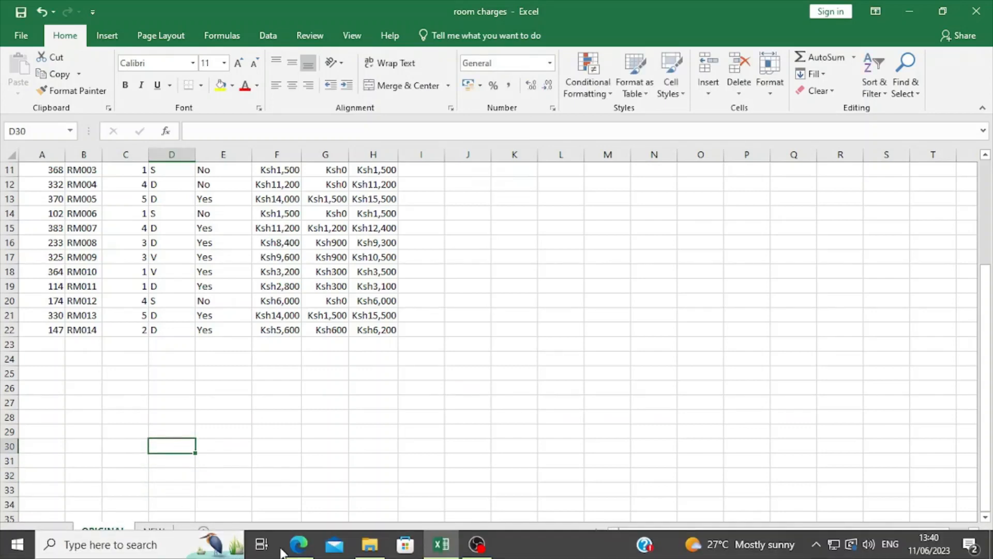
Step: Read task (f) on extracting records by room status in the exam paper PDF in the browser, and return to the Excel workbook
left_click(298, 543)
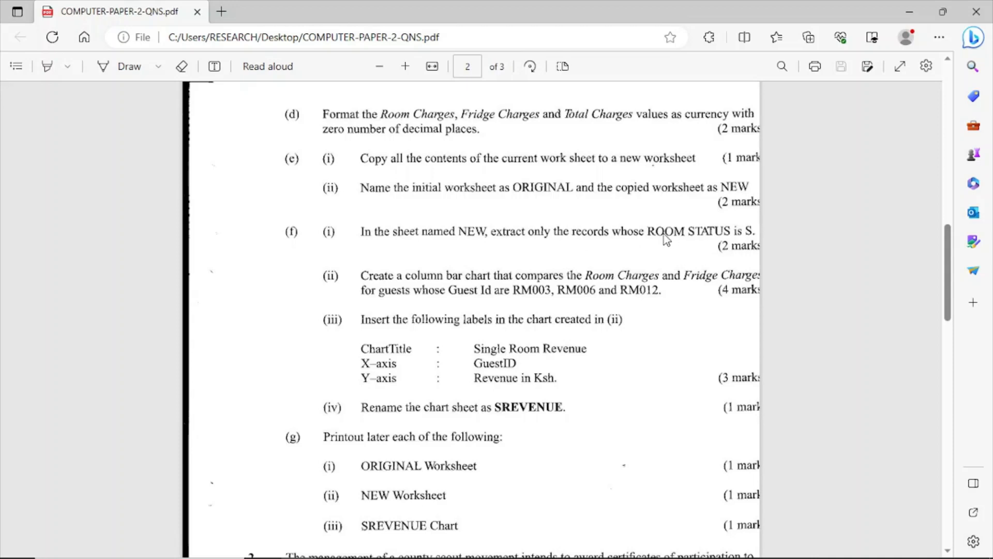
scroll(665, 238, "down", 1)
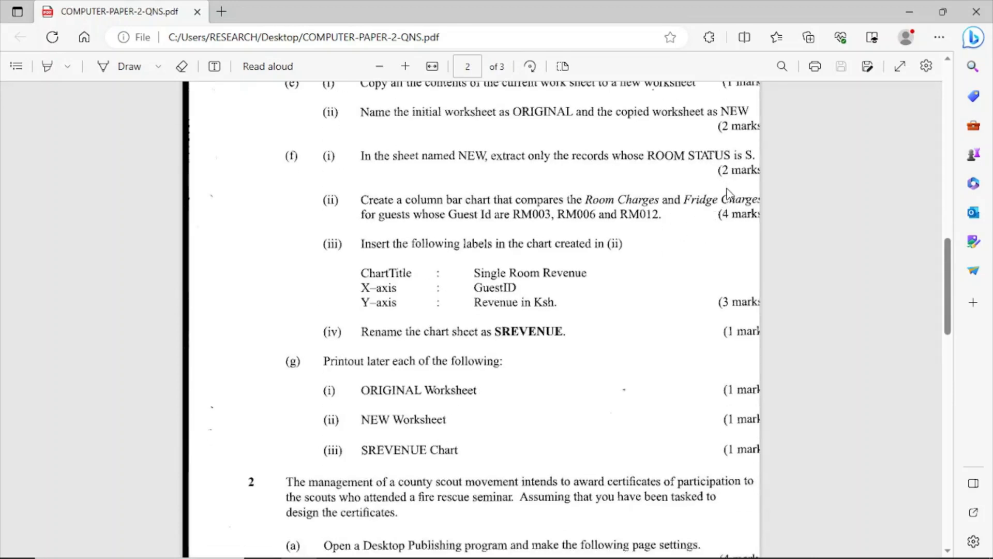
mouse_move(299, 553)
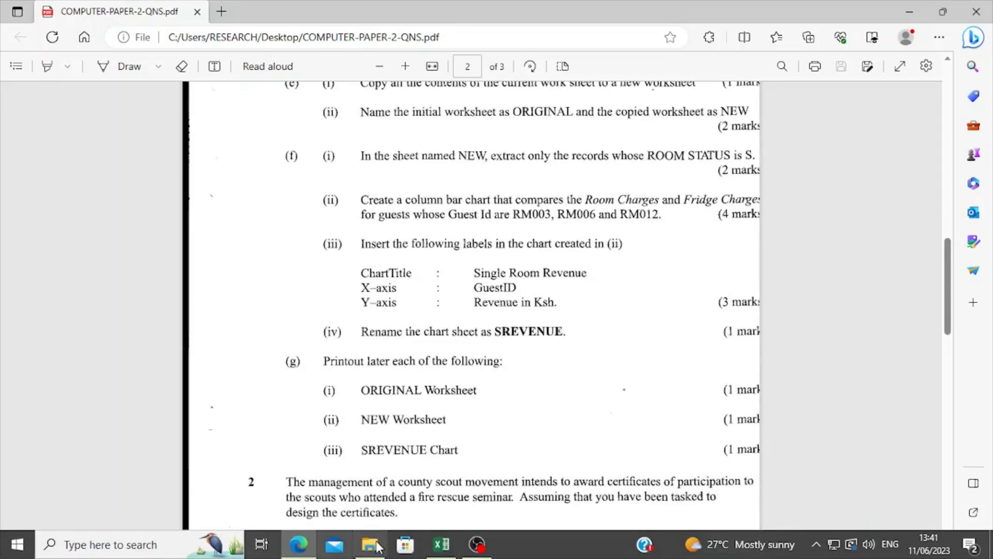
left_click(441, 544)
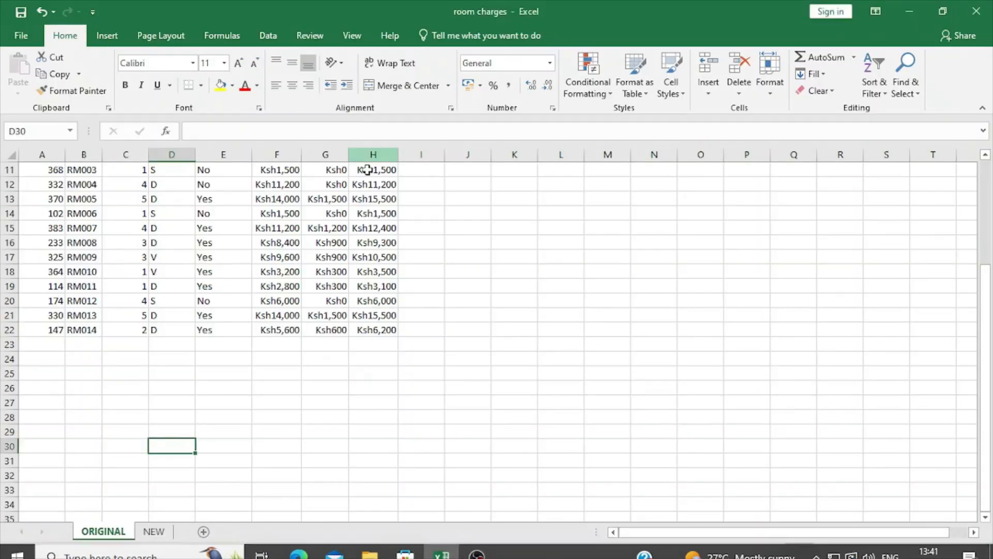
Step: Add a filter to the Room Status column, D8:D22, on the NEW worksheet
scroll(225, 408, "up", 3)
scroll(217, 470, "down", 3)
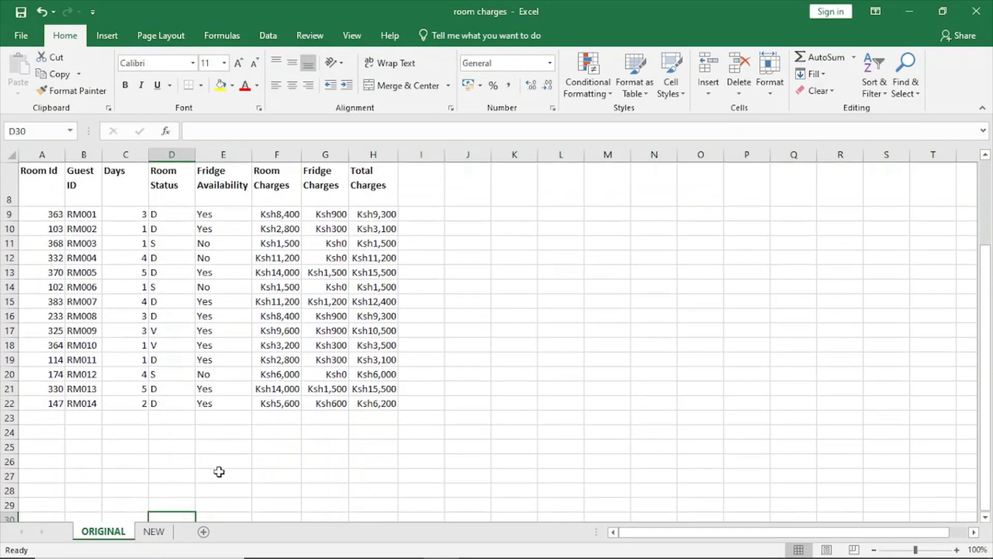
left_click(154, 532)
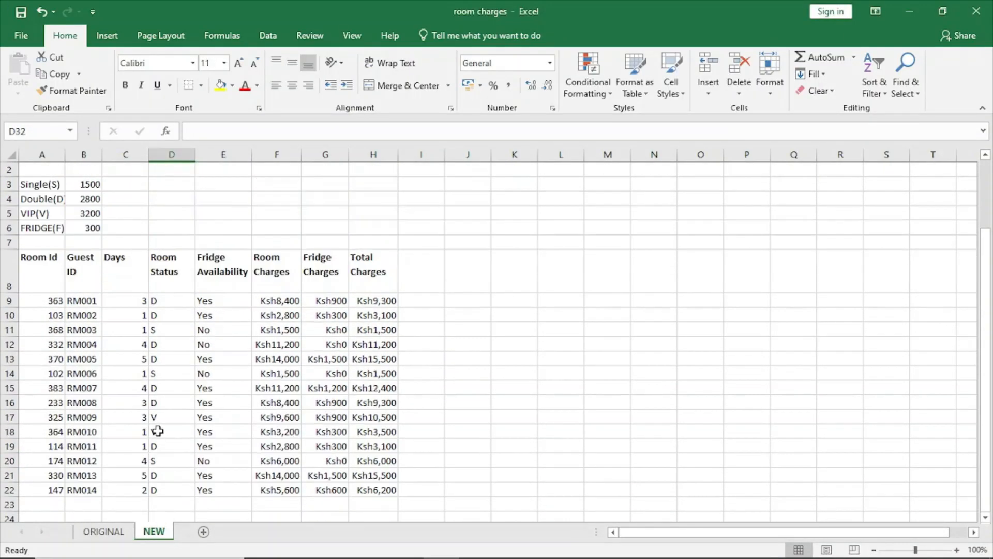
left_click(233, 265)
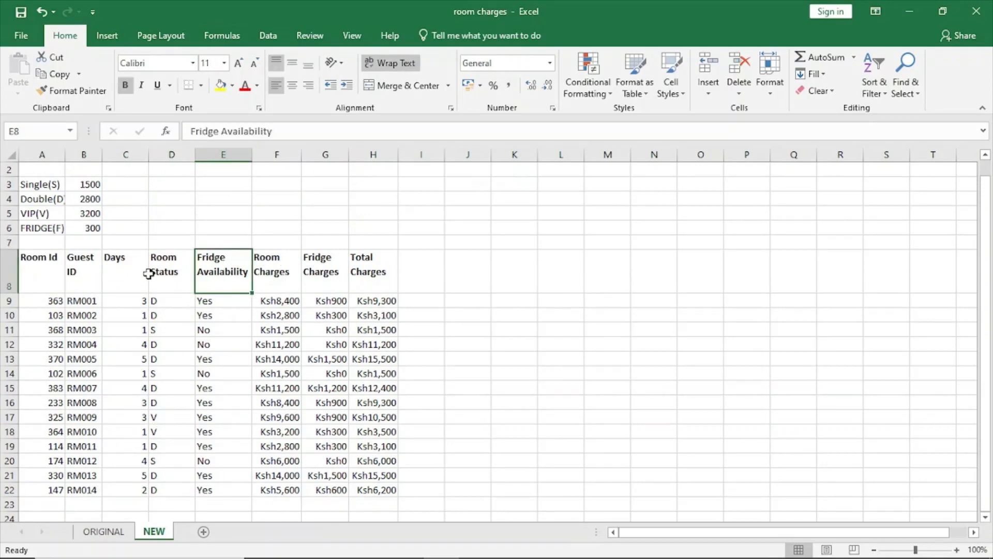
left_click_drag(155, 273, 175, 488)
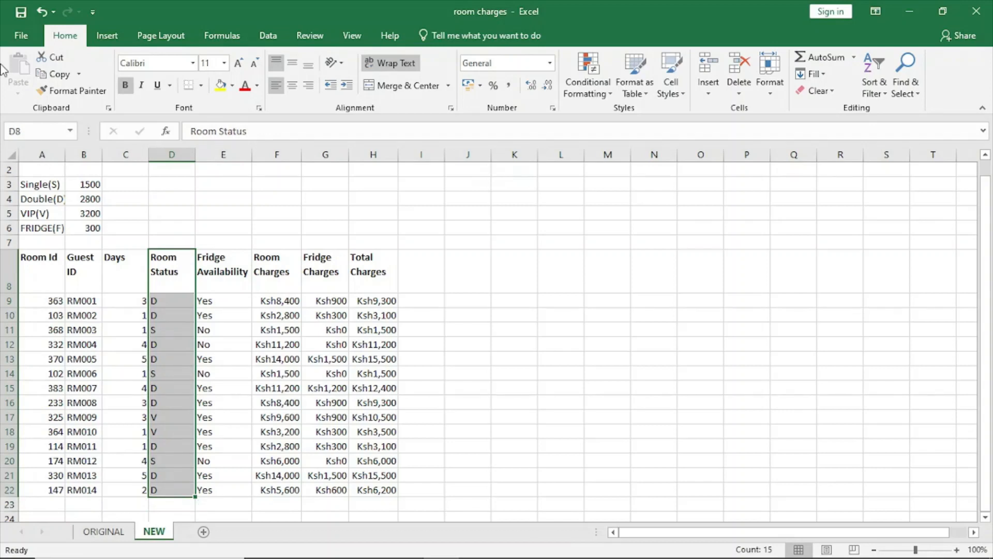
left_click(881, 105)
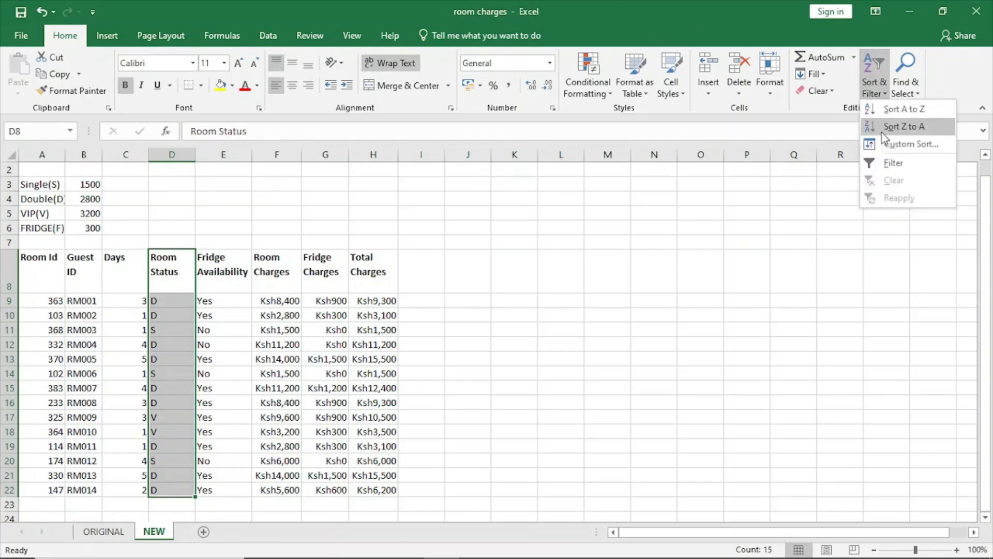
left_click(881, 161)
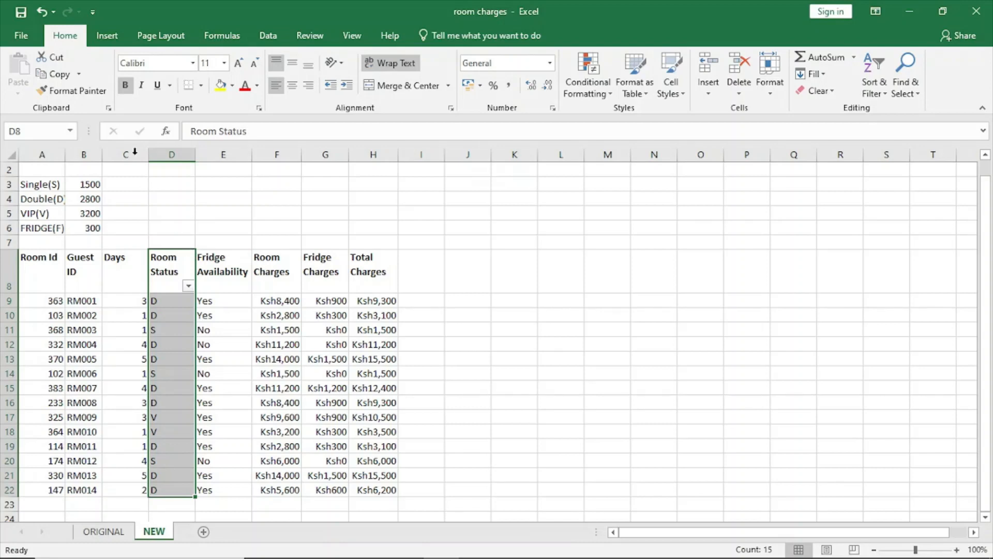
Step: Filter the Room Status column to show only the records with status S
left_click(188, 285)
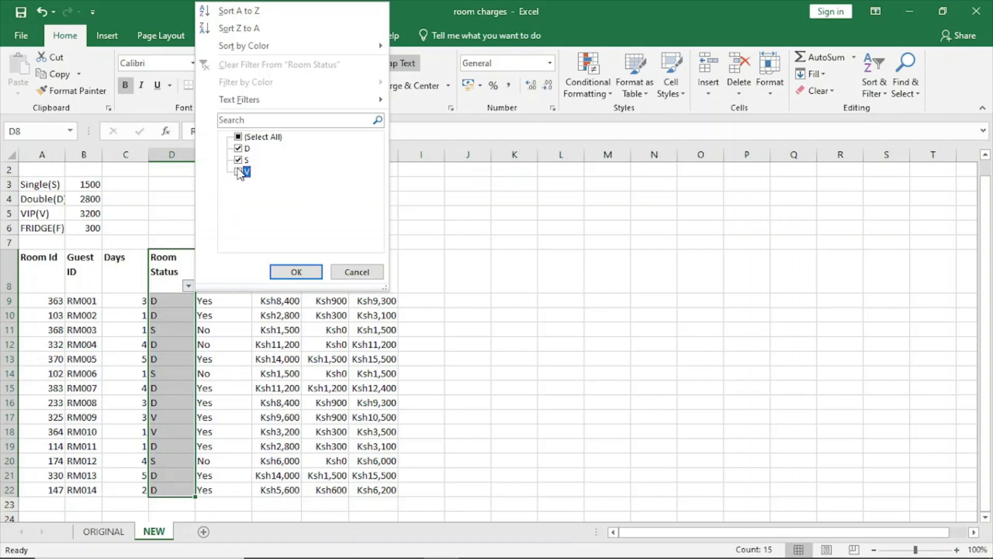
left_click(238, 149)
left_click(296, 272)
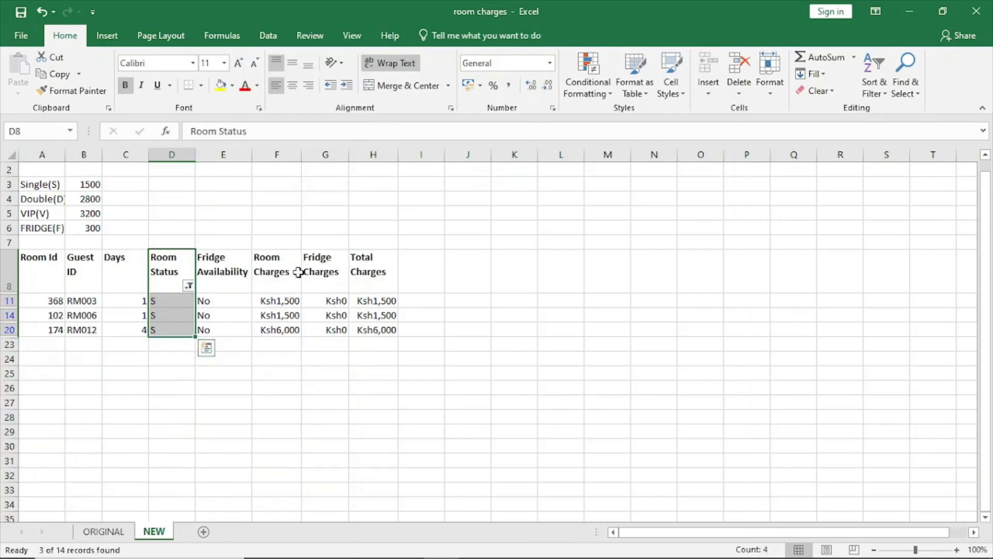
left_click(236, 373)
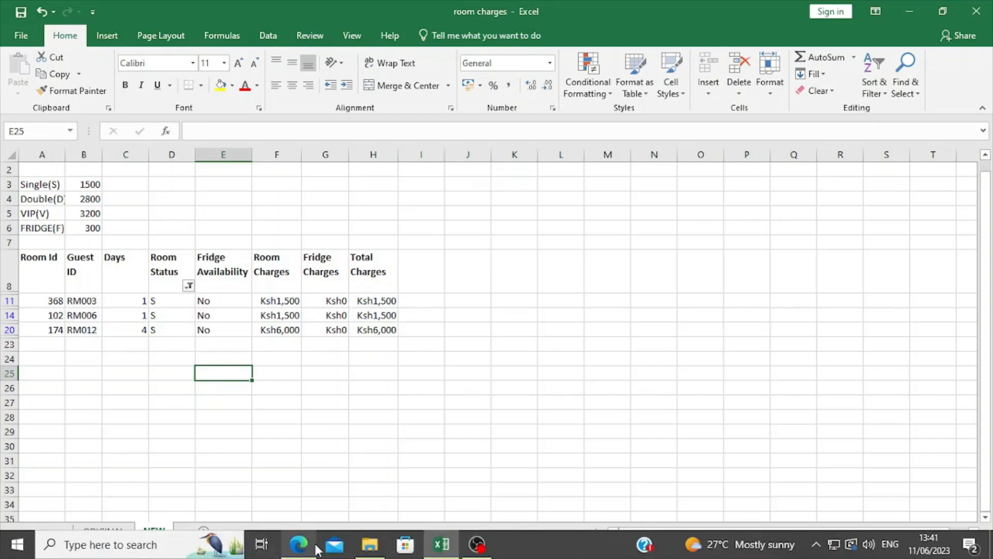
Step: Read tasks (f)(ii) to (iv) on the chart, its labels and its sheet name in the exam paper PDF, and return to Excel
left_click(300, 544)
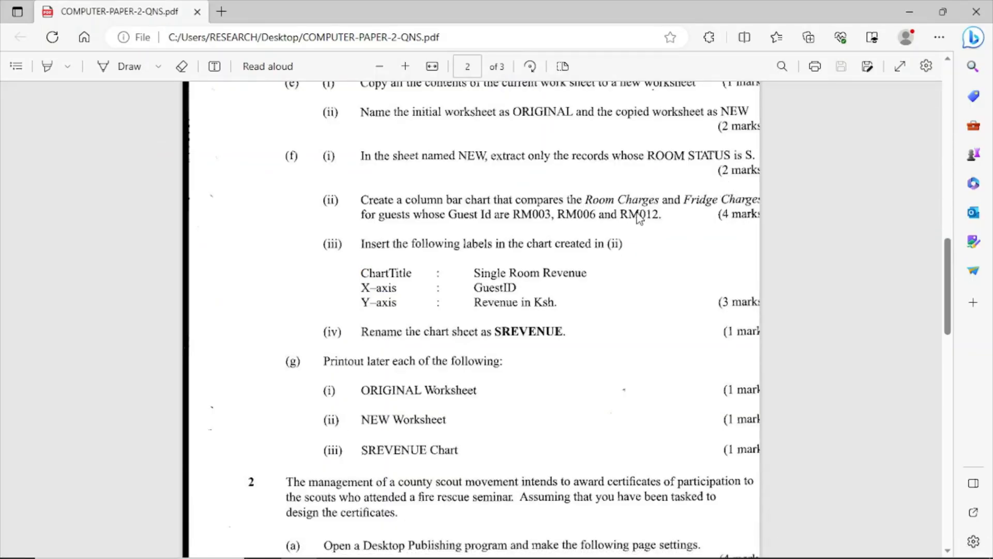
scroll(639, 219, "down", 2)
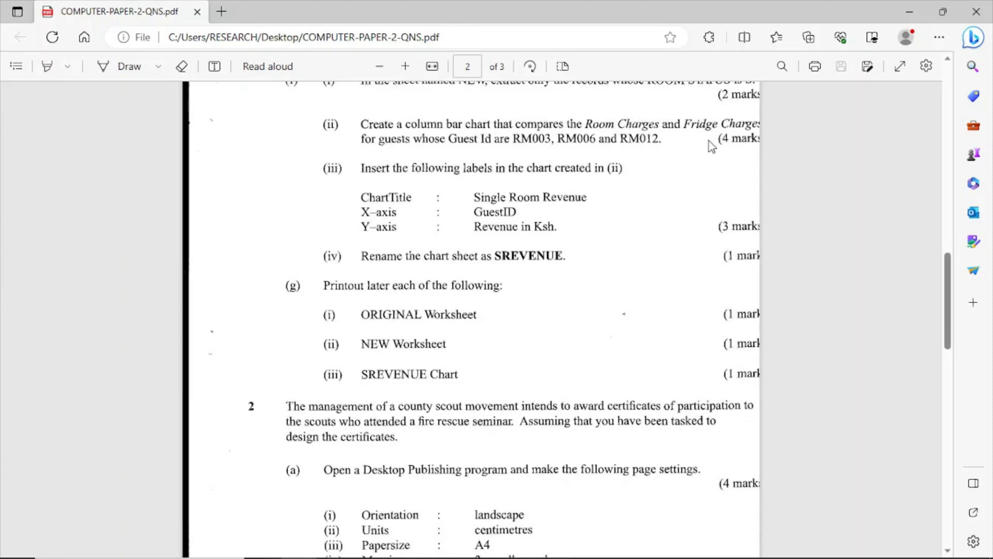
mouse_move(383, 557)
left_click(441, 548)
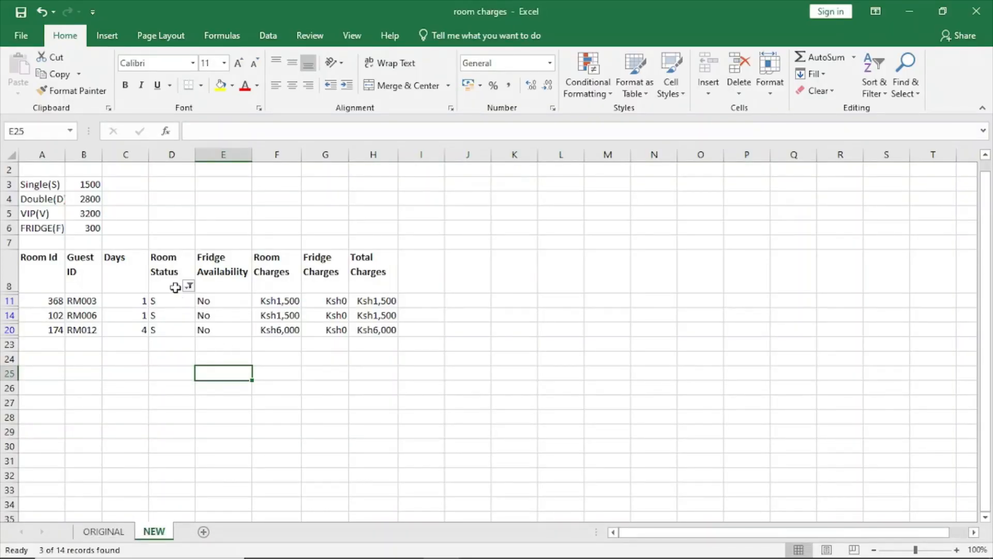
Step: Recheck the column chart requirements of task (f)(ii) in the exam paper PDF in the browser, and switch back to the Excel workbook
double_click(97, 268)
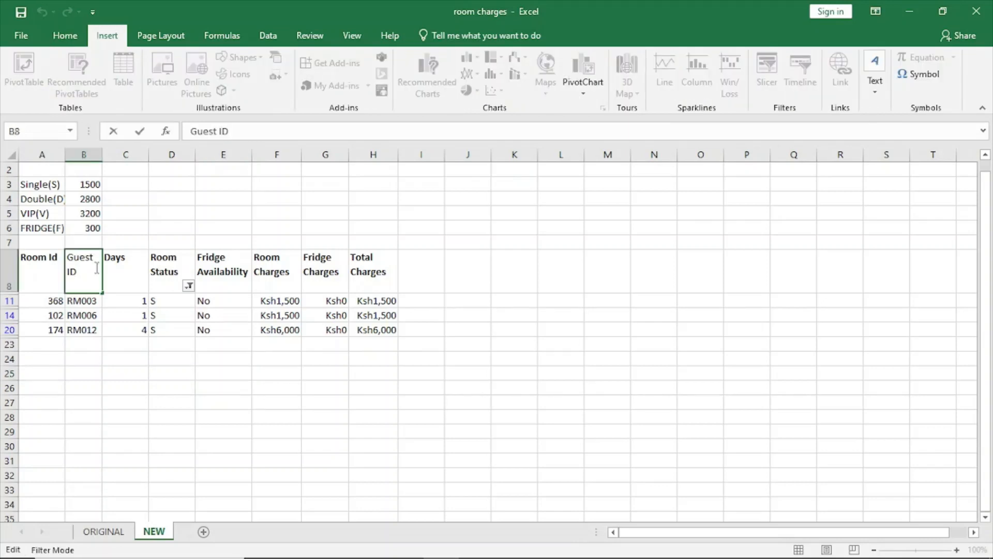
left_click(72, 297)
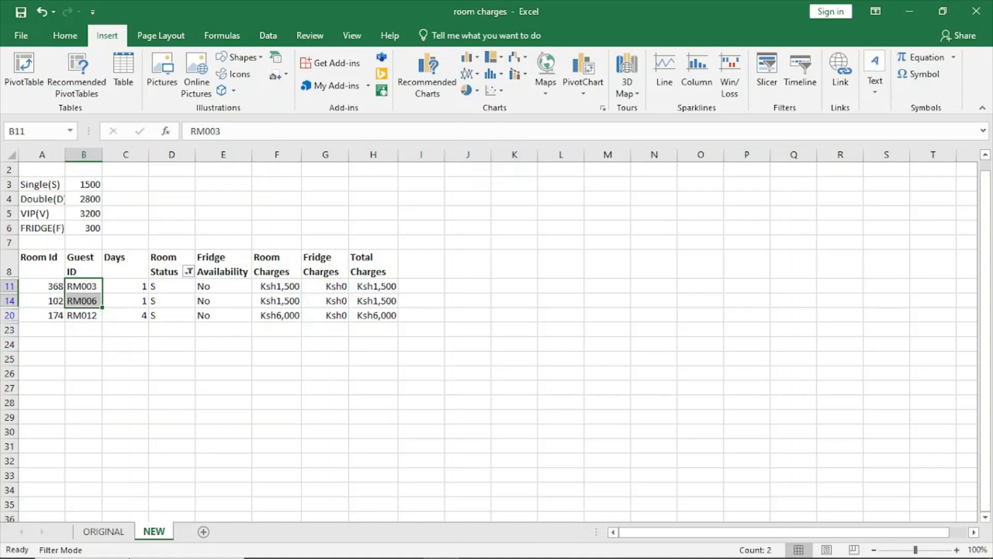
left_click(298, 544)
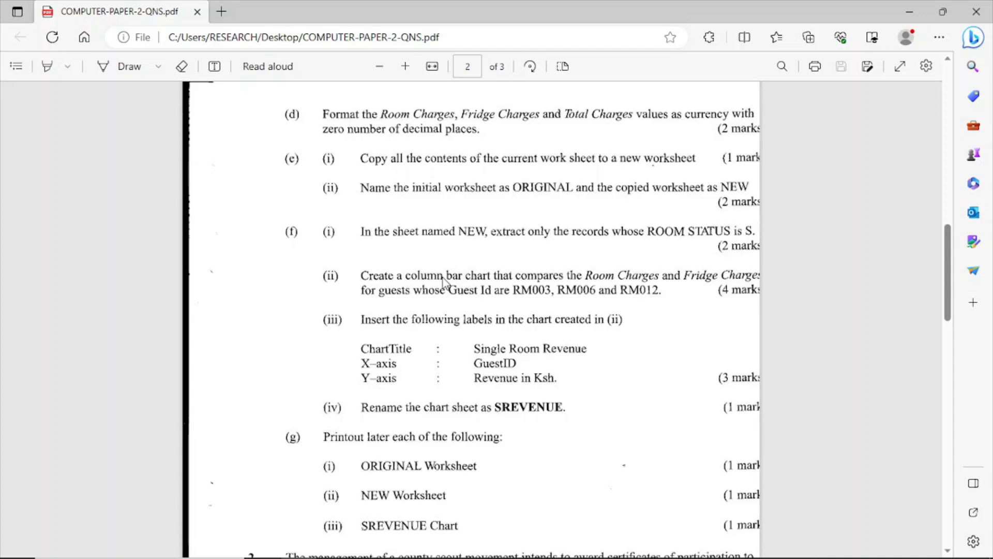
scroll(443, 282, "down", 1)
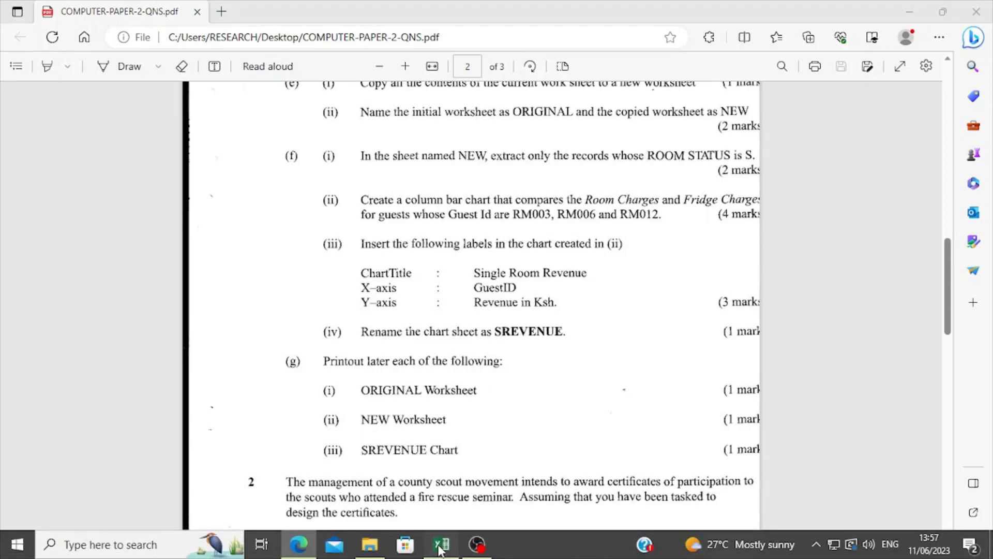
left_click(441, 543)
Step: Insert a clustered column chart comparing Room Charges and Fridge Charges by Guest ID for the filtered records RM003, RM006 and RM012
left_click(212, 402)
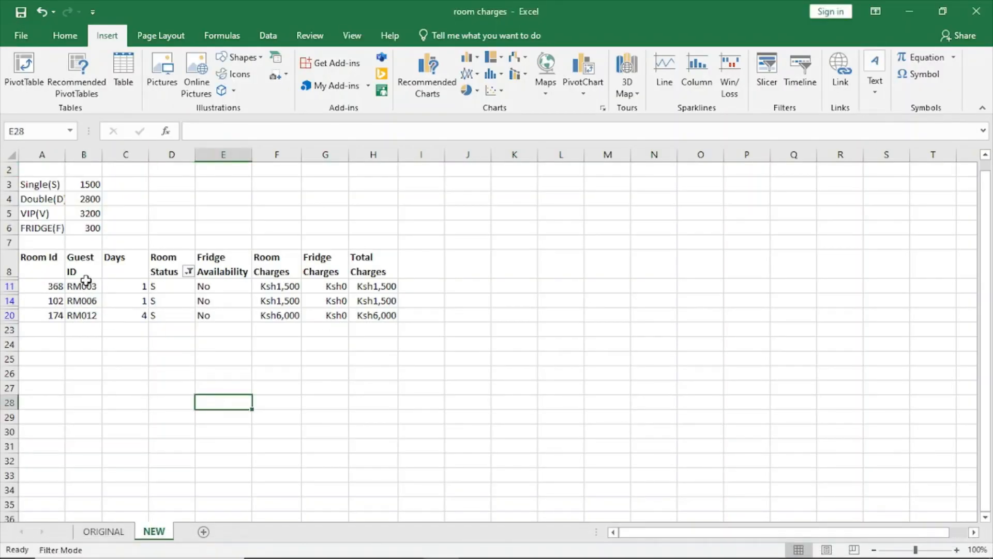
left_click_drag(82, 266, 79, 319)
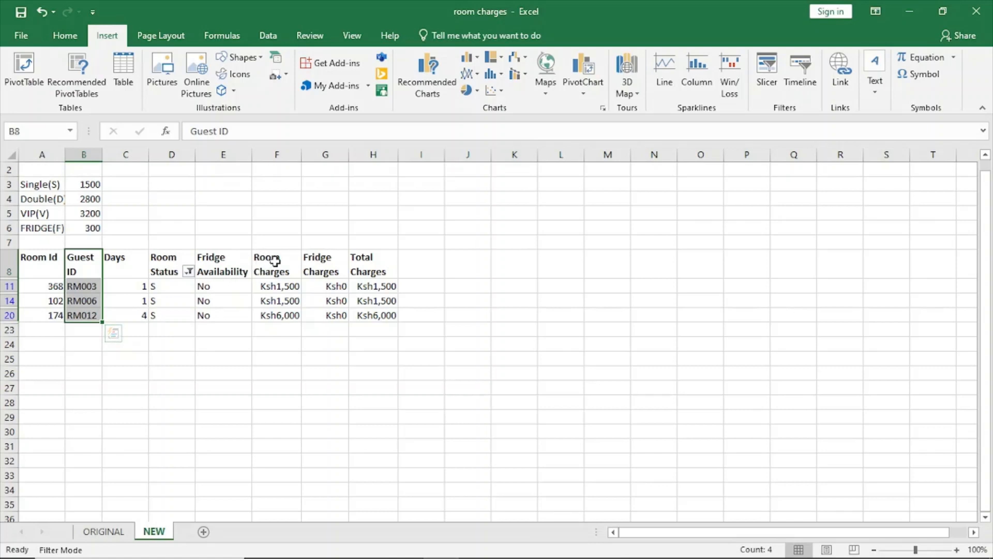
left_click_drag(275, 261, 277, 314, "ctrl")
left_click_drag(321, 259, 325, 315, "ctrl")
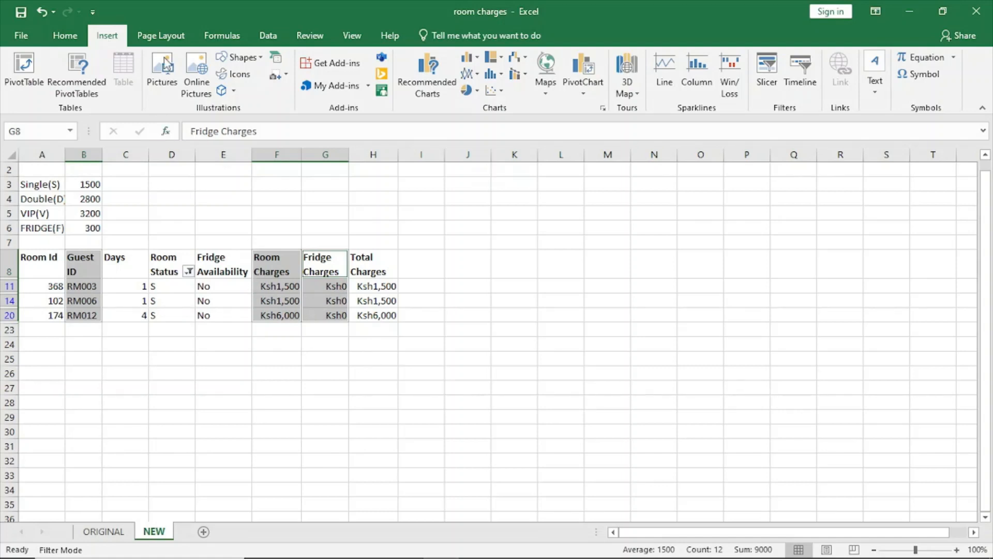
left_click(425, 88)
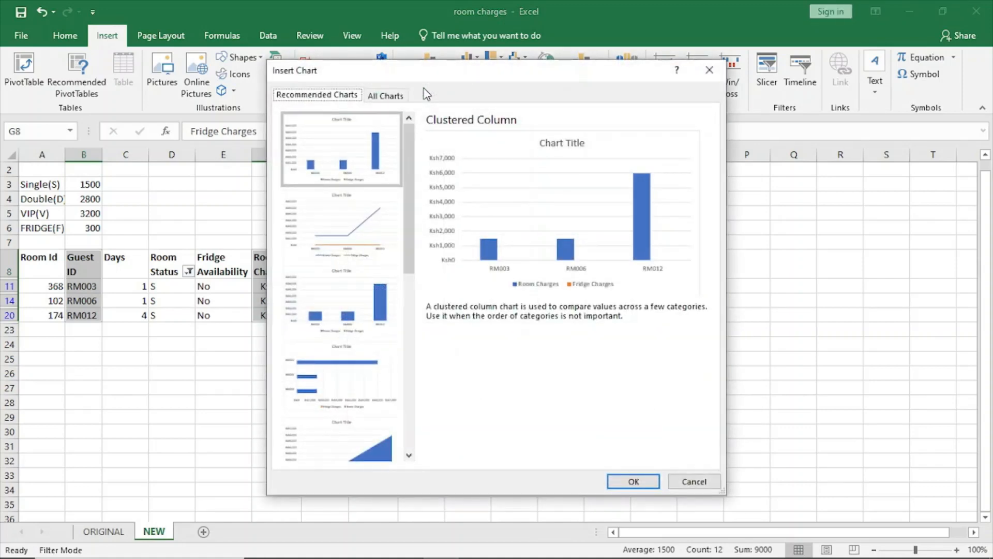
left_click(385, 95)
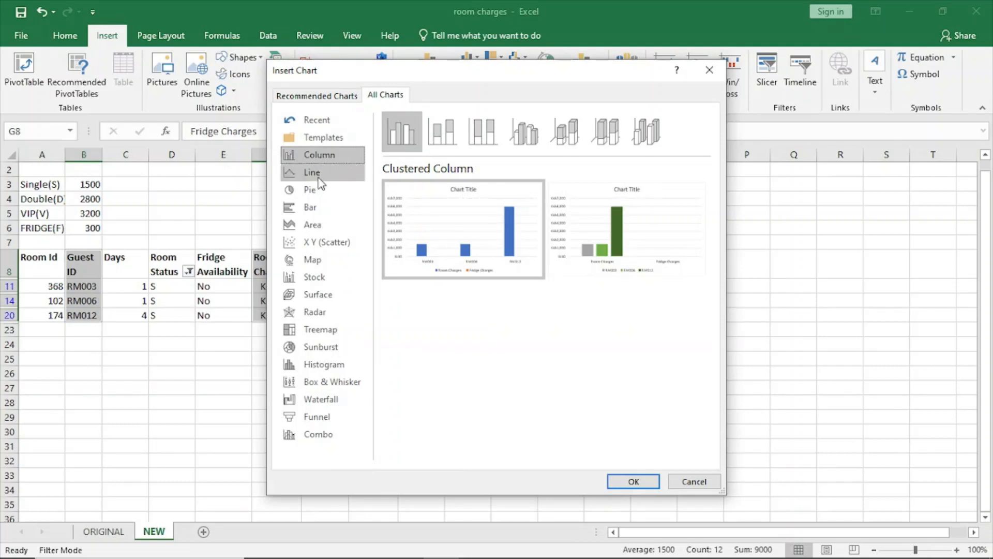
left_click(317, 206)
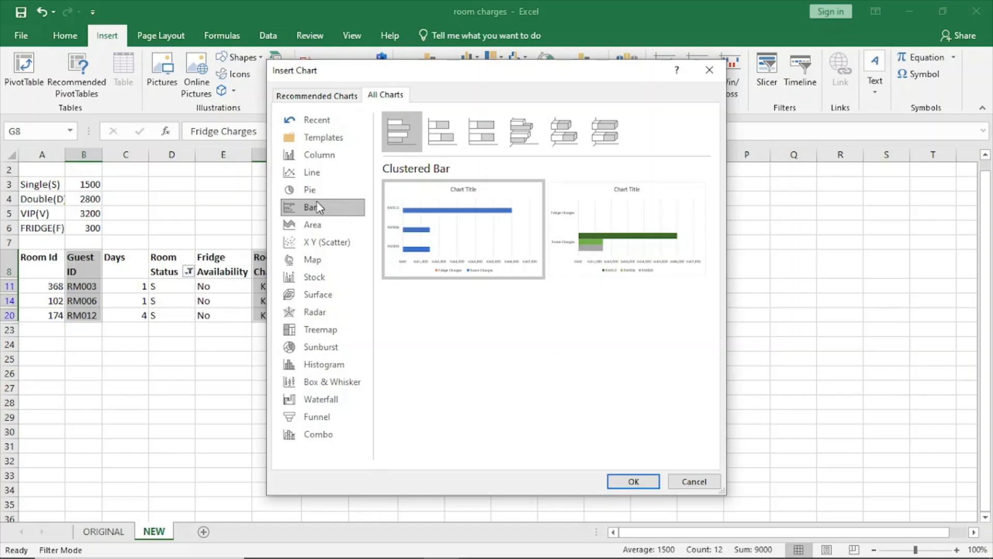
left_click(322, 158)
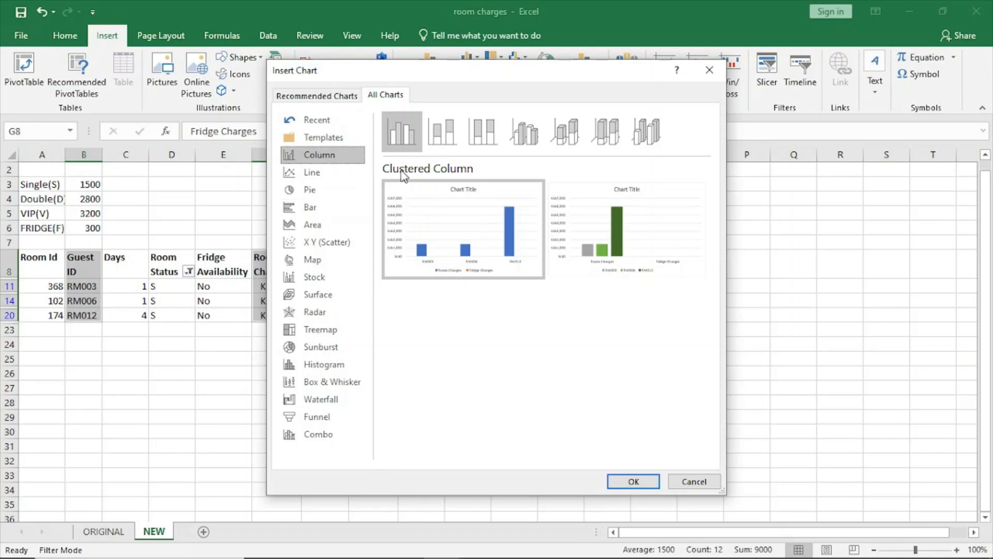
mouse_move(437, 209)
left_click(634, 483)
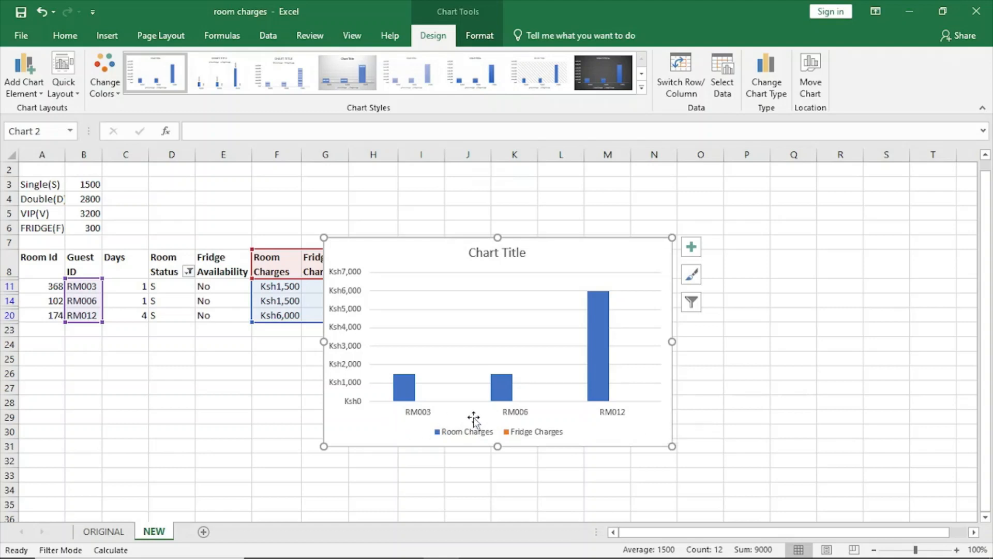
Step: Add axis titles to the column chart and set the horizontal axis title to GuestID
left_click(701, 251)
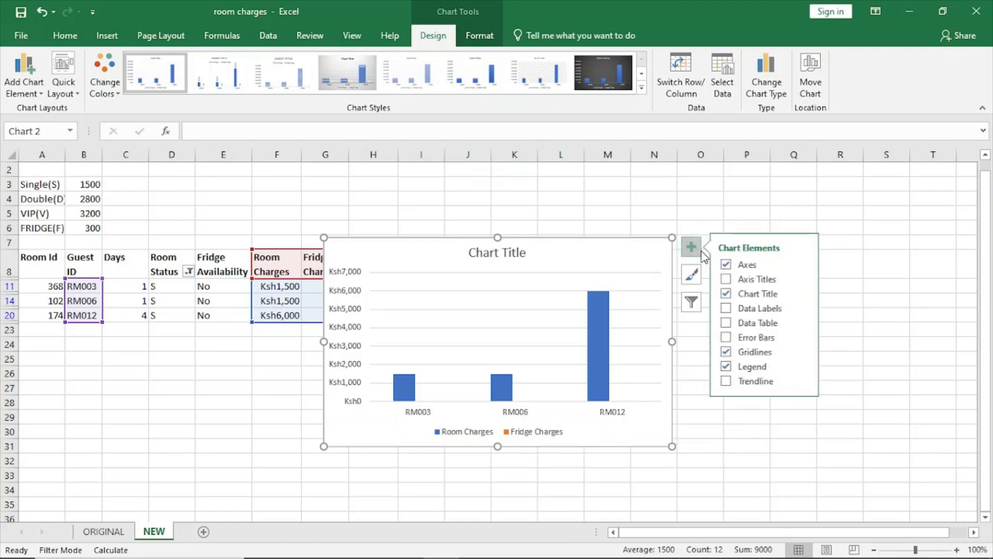
left_click(727, 280)
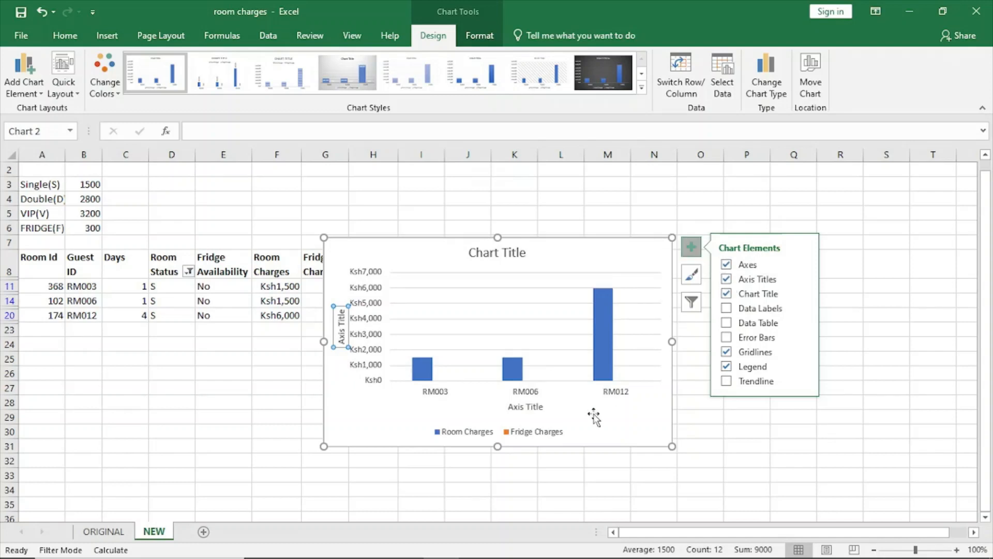
left_click(533, 408)
left_click(542, 407)
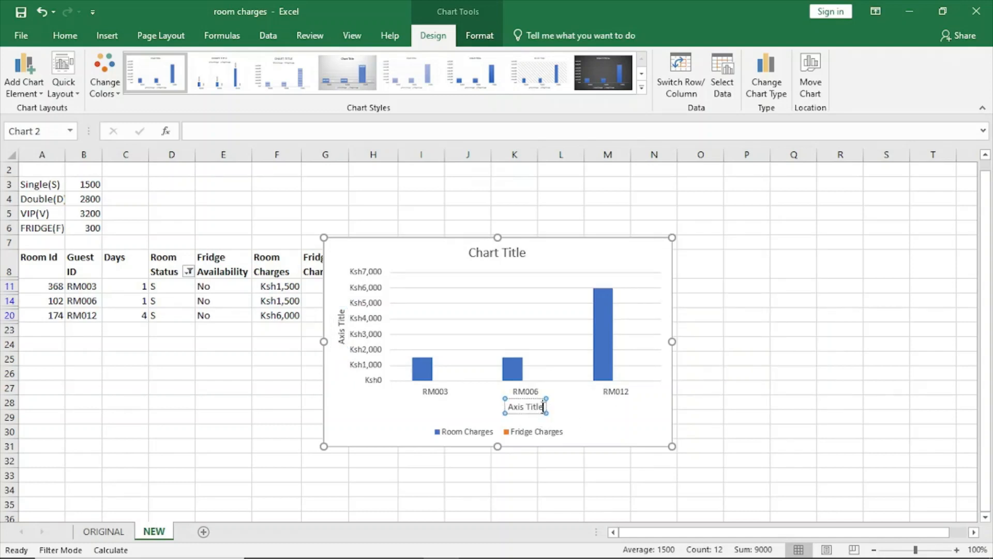
key("BackSpace")
key("BackSpace")
key("BackSpace")
key("BackSpace")
key("BackSpace")
key("BackSpace")
key("BackSpace")
key("BackSpace")
key("BackSpace")
key("BackSpace")
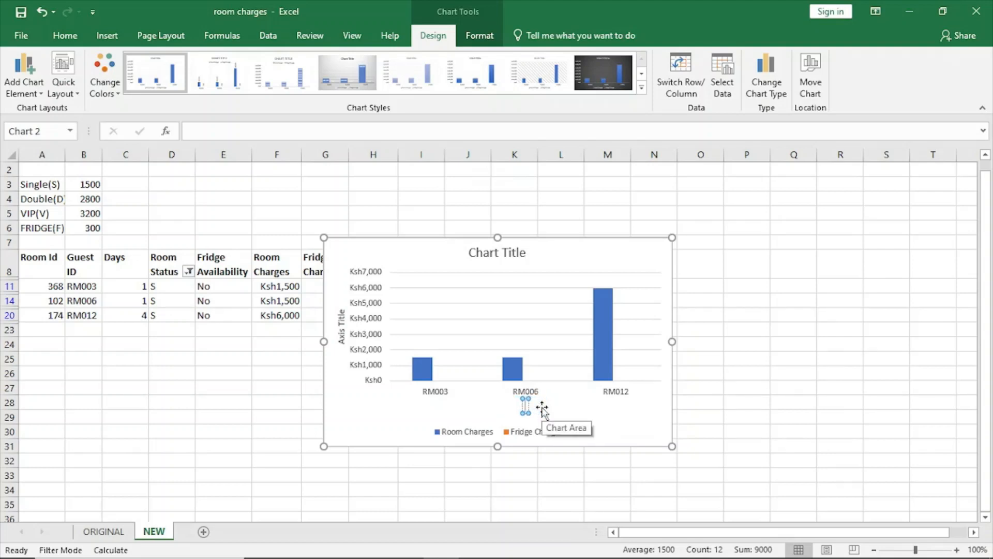
type("gu")
key("BackSpace")
key("BackSpace")
type("Guest")
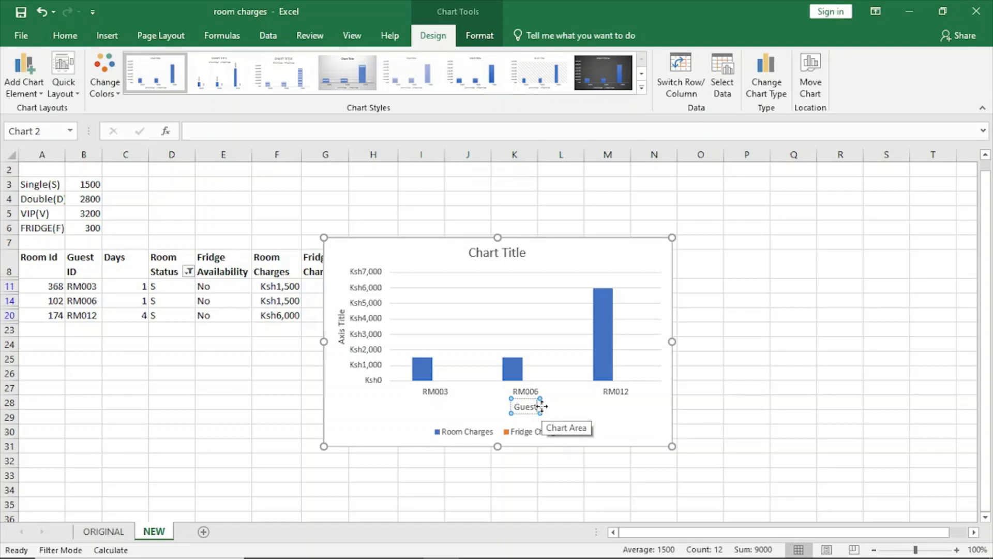
type(" ID")
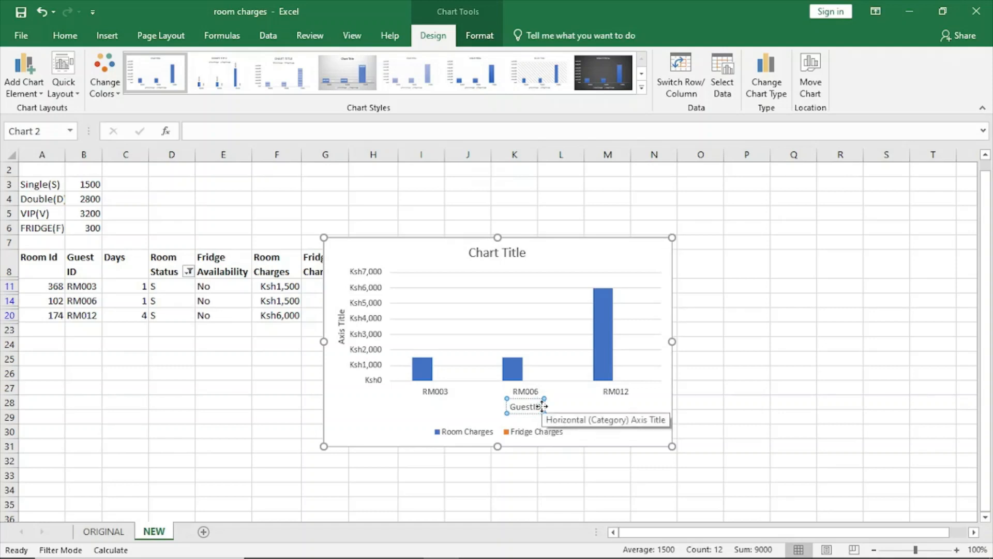
Step: Set the chart's vertical axis title to Revenue in Ksh
left_click(344, 325)
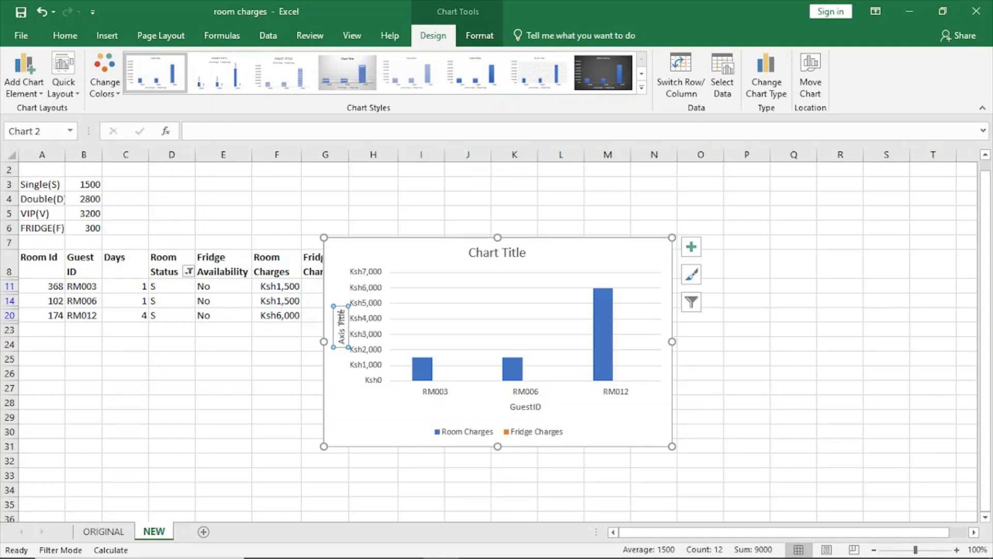
left_click(340, 315)
key("BackSpace")
key("BackSpace")
key("BackSpace")
key("BackSpace")
key("BackSpace")
key("BackSpace")
key("BackSpace")
key("BackSpace")
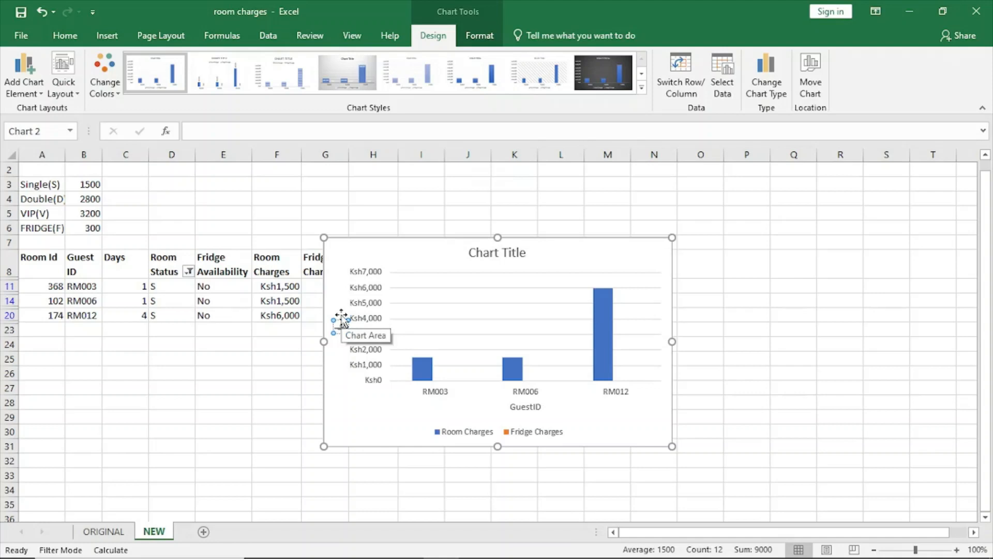
key("BackSpace")
key("BackSpace")
key("BackSpace")
type("rEVENUE")
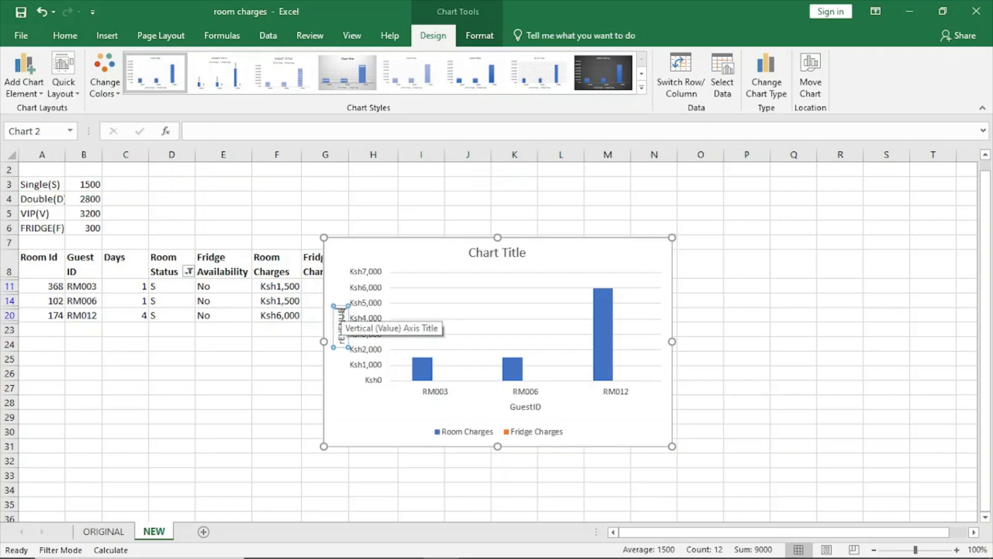
key("BackSpace")
key("BackSpace")
key("BackSpace")
key("BackSpace")
key("BackSpace")
key("BackSpace")
key("BackSpace")
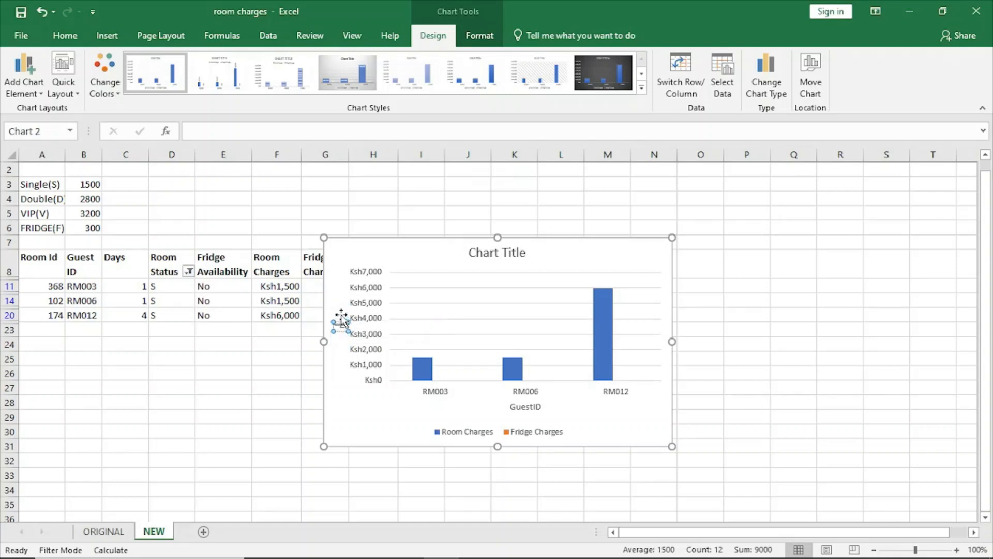
type("R")
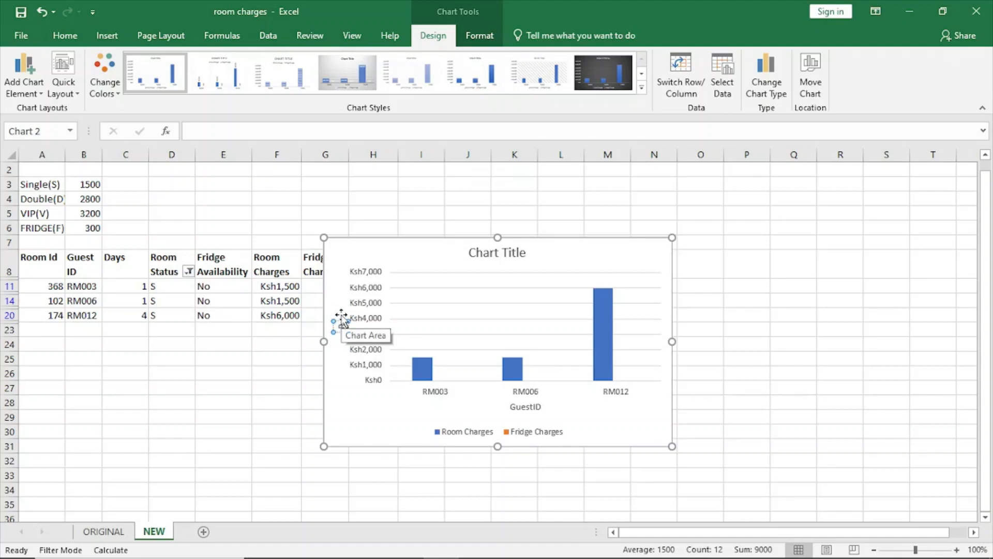
type("eve")
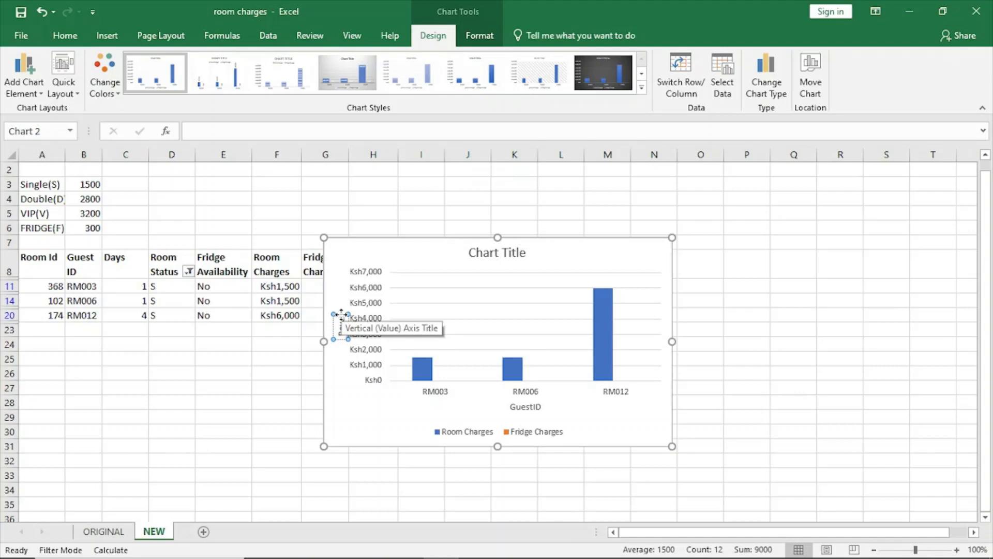
type("nue in K")
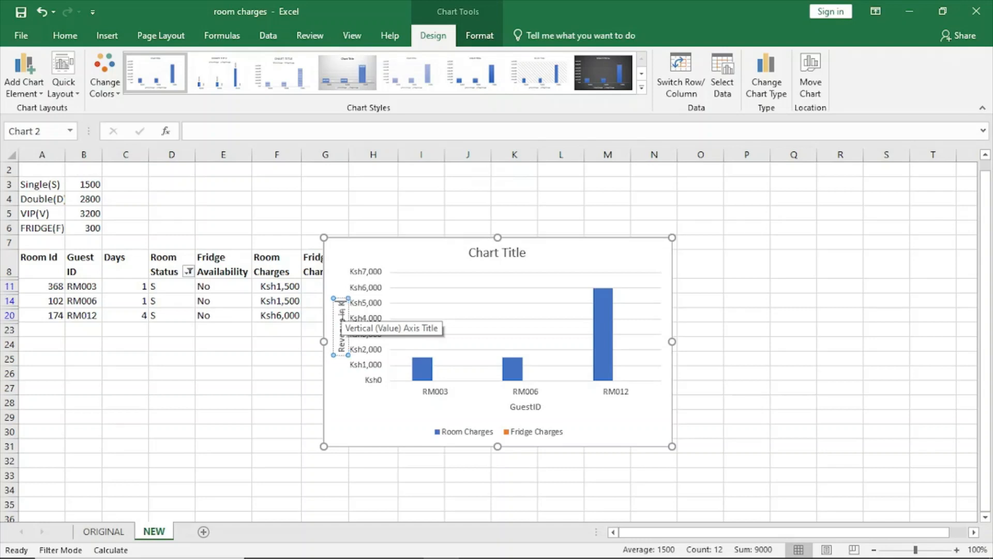
type("sh")
Step: Change the chart title to Single Room Revenue
left_click(496, 254)
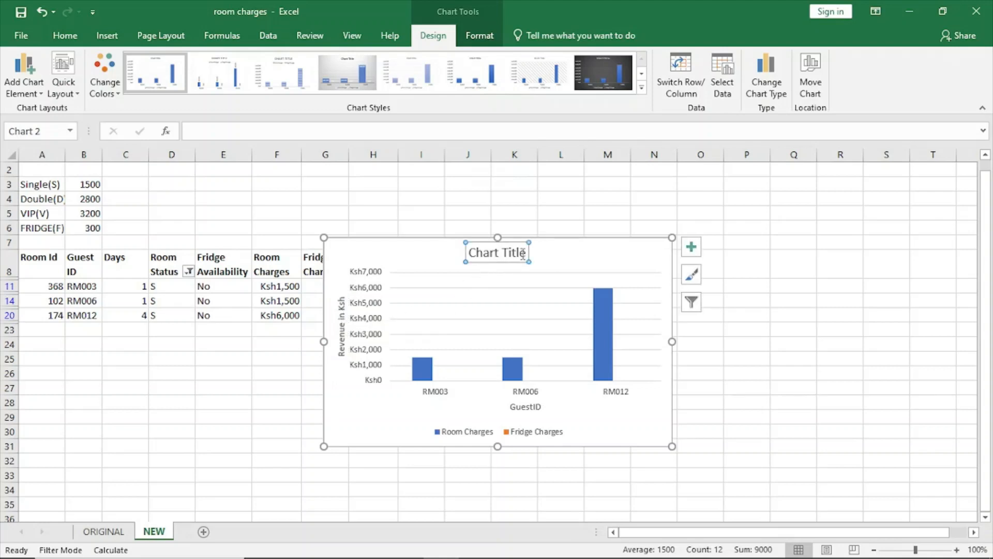
left_click(520, 253)
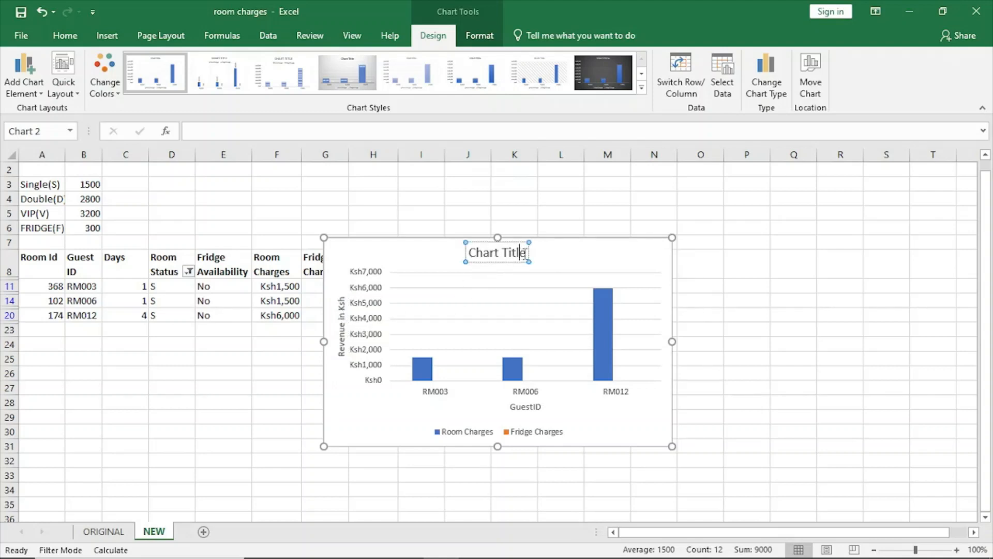
key("BackSpace")
key("BackSpace")
key("BackSpace")
key("BackSpace")
key("BackSpace")
key("BackSpace")
key("BackSpace")
key("BackSpace")
key("BackSpace")
key("BackSpace")
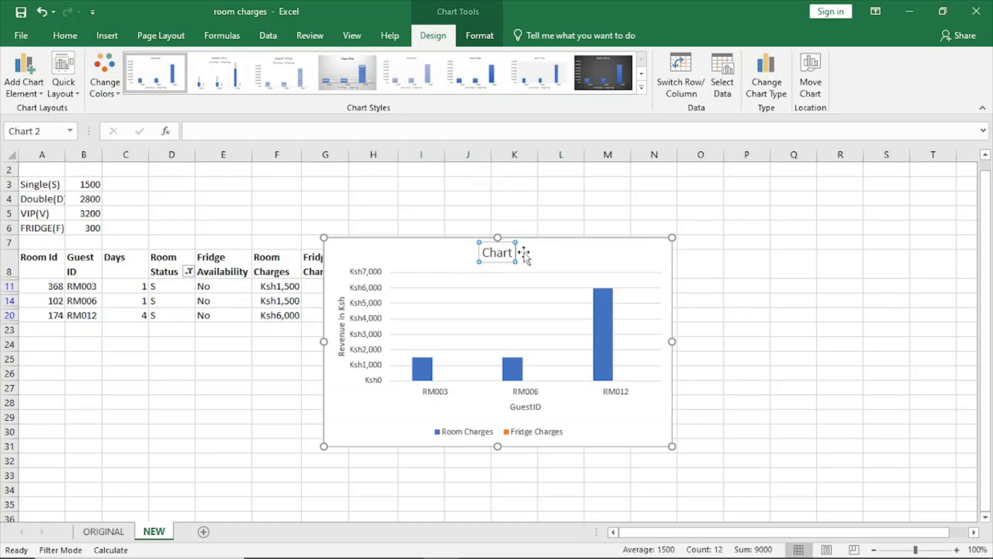
key("BackSpace")
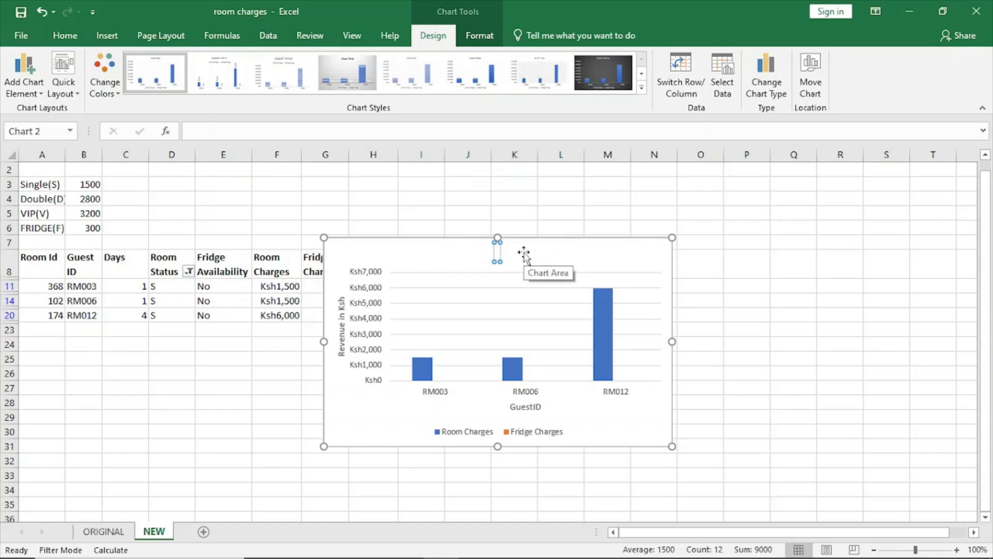
type("Sing")
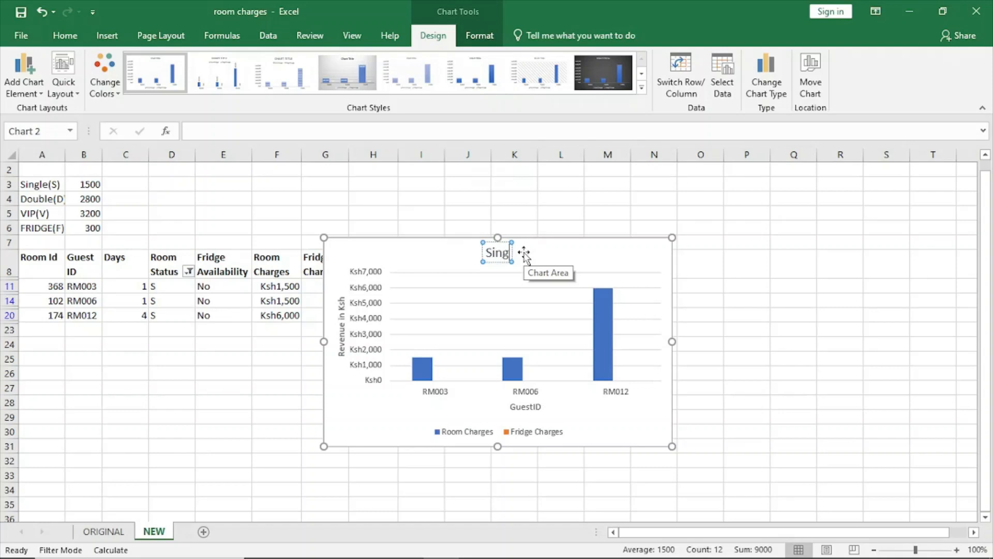
type("le")
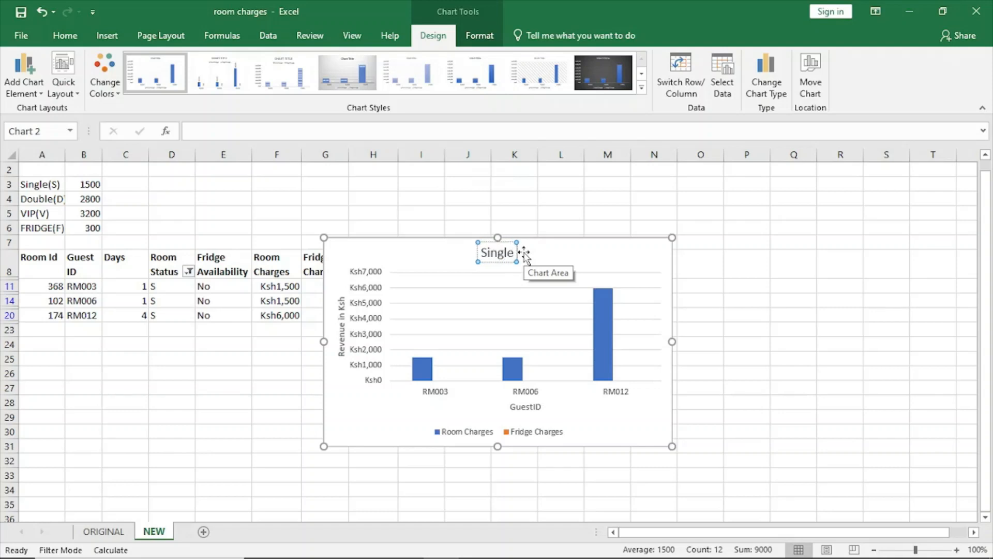
type(" R")
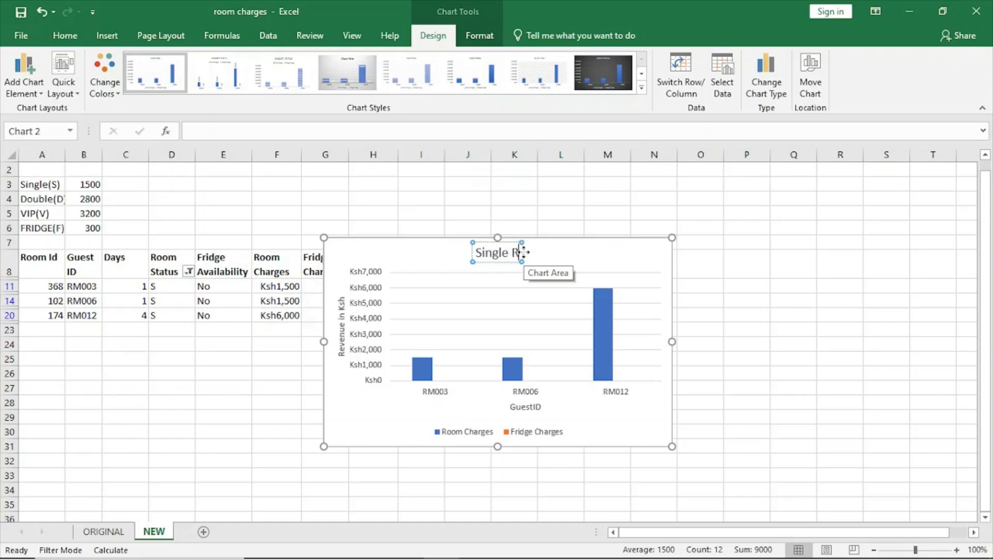
type("oom")
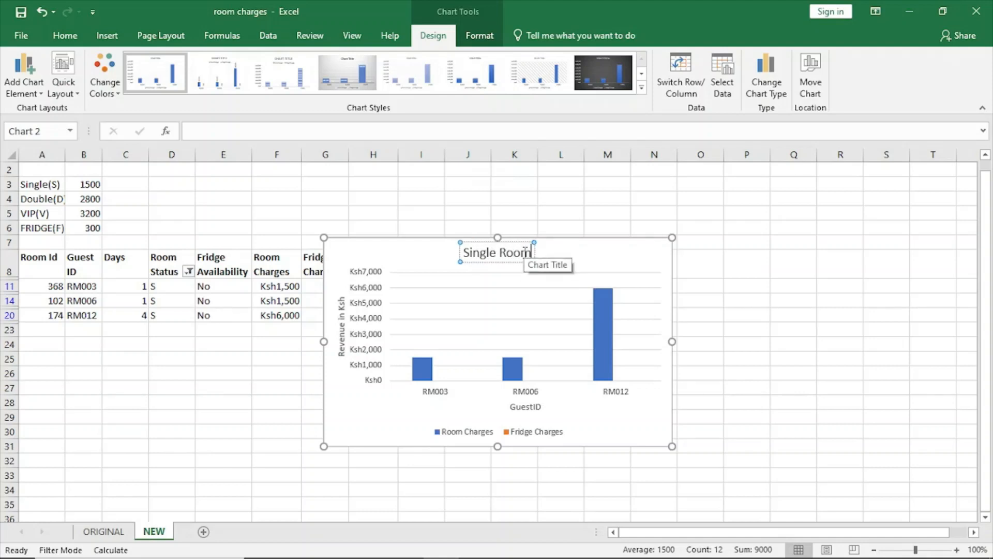
type(" R")
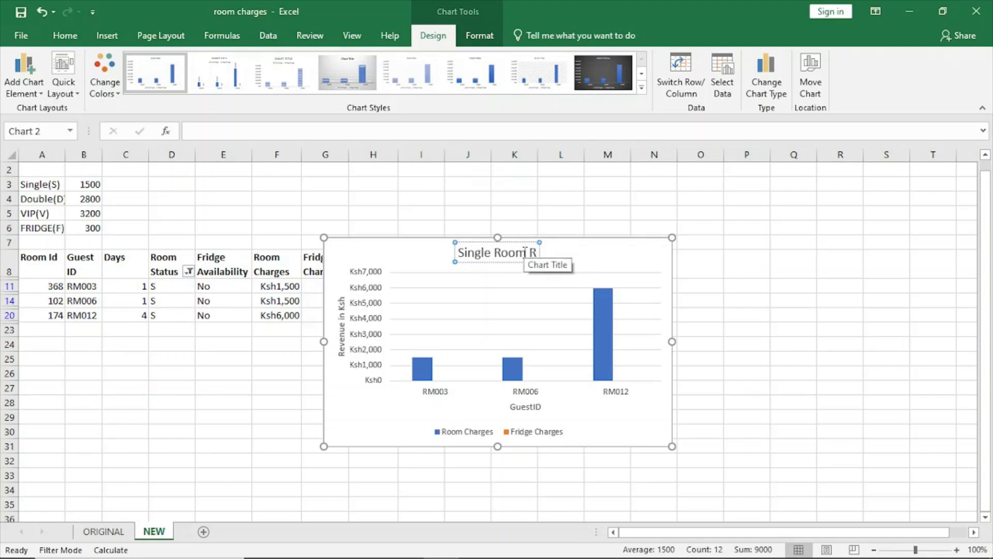
type("en")
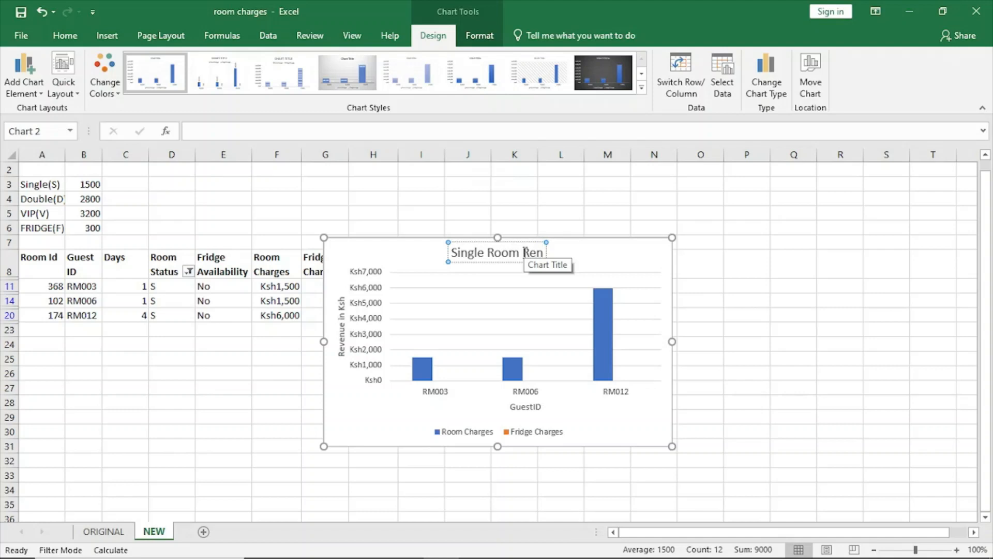
key("BackSpace")
type("ve")
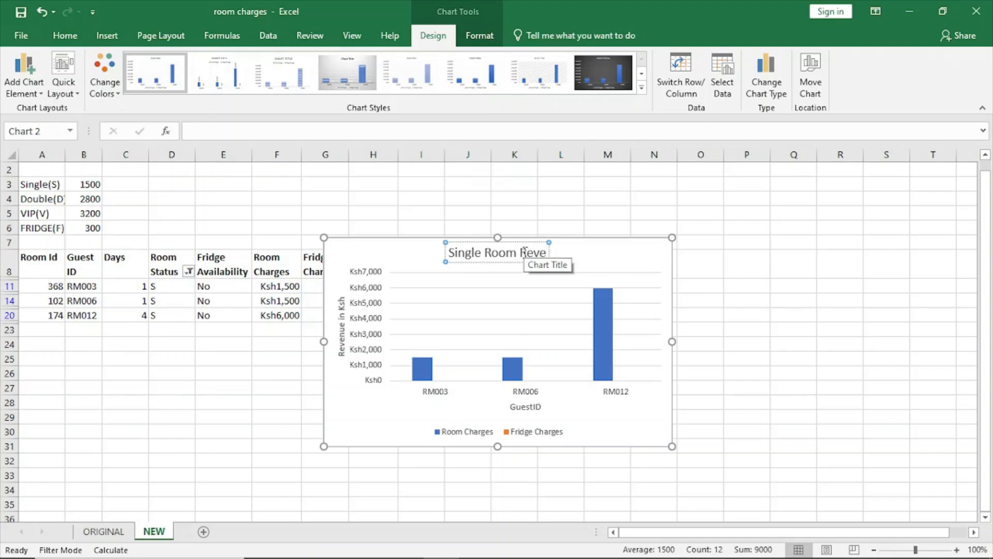
type("nue")
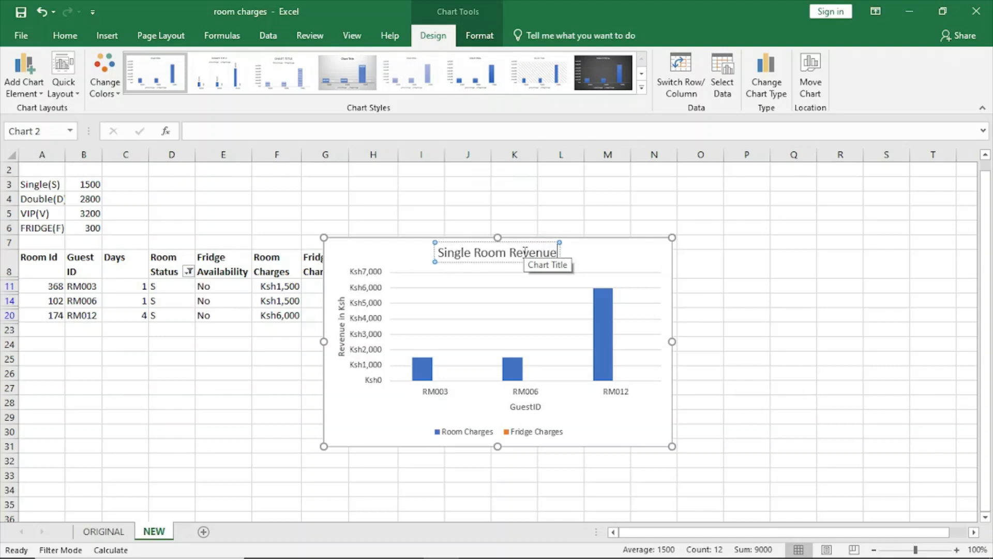
left_click(590, 265)
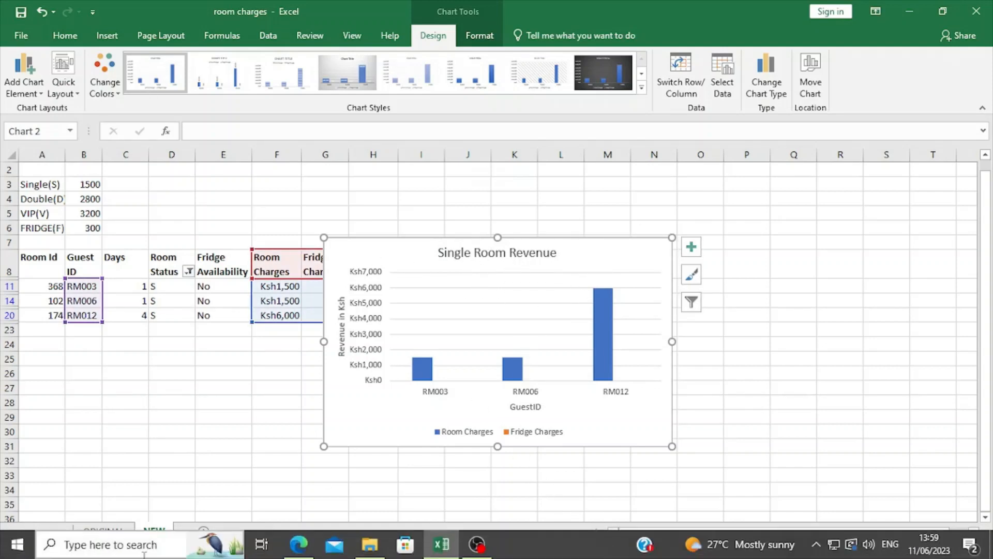
Step: Check the chart labels and the chart sheet name in tasks (f)(iii) and (iv) of the exam paper PDF, and return to Excel
left_click(299, 545)
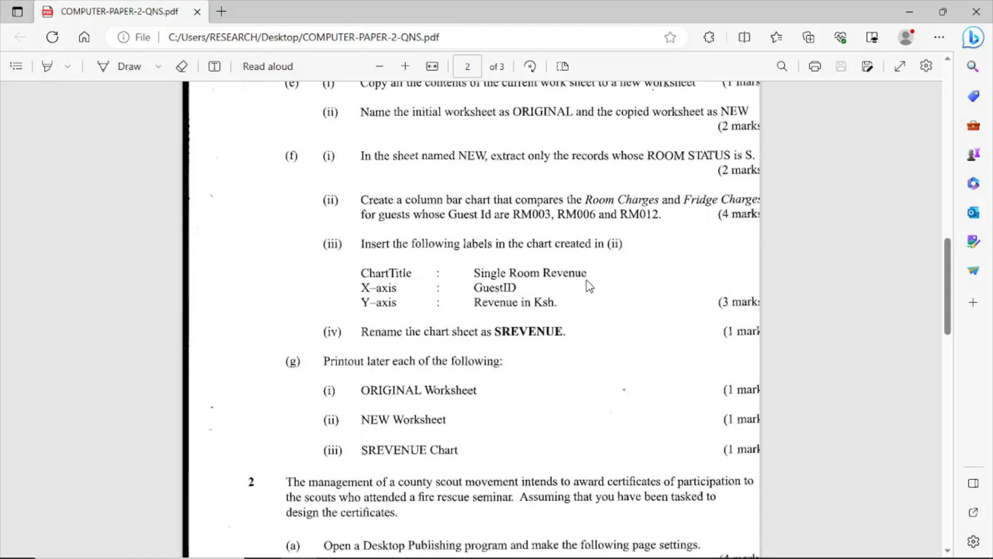
scroll(585, 300, "down", 2)
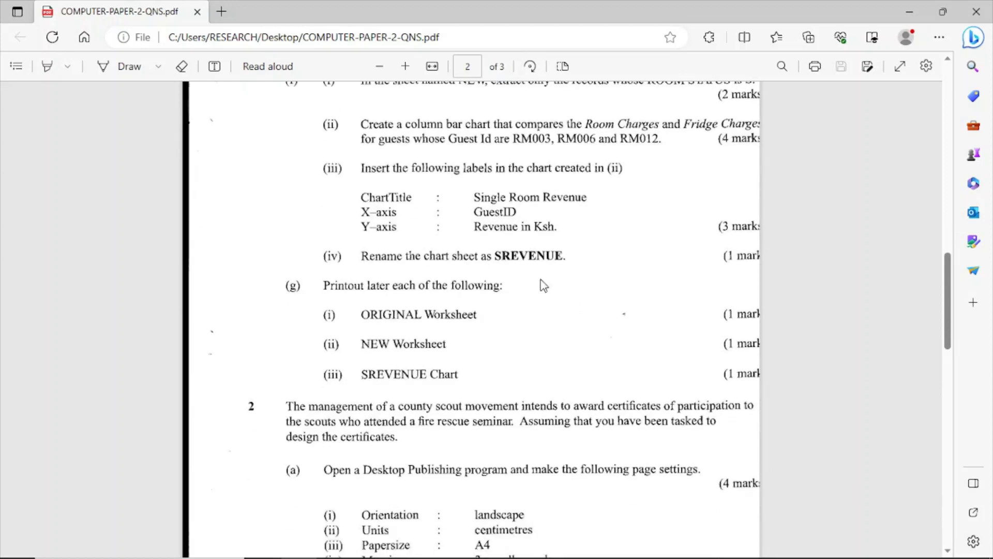
left_click(450, 547)
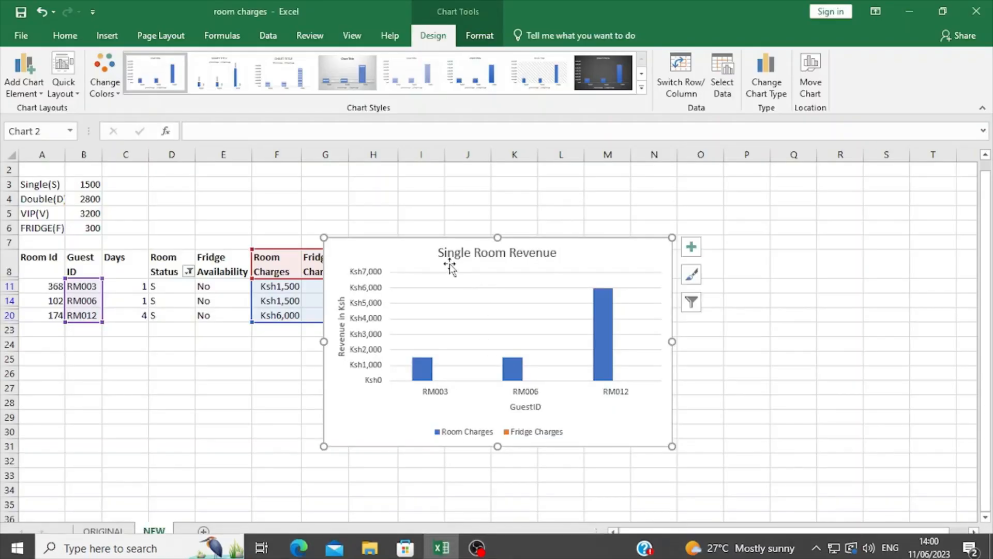
Step: Try to copy the Single Room Revenue chart from the NEW sheet into a new worksheet, pasting at cell B3
right_click(410, 248)
left_click(445, 253)
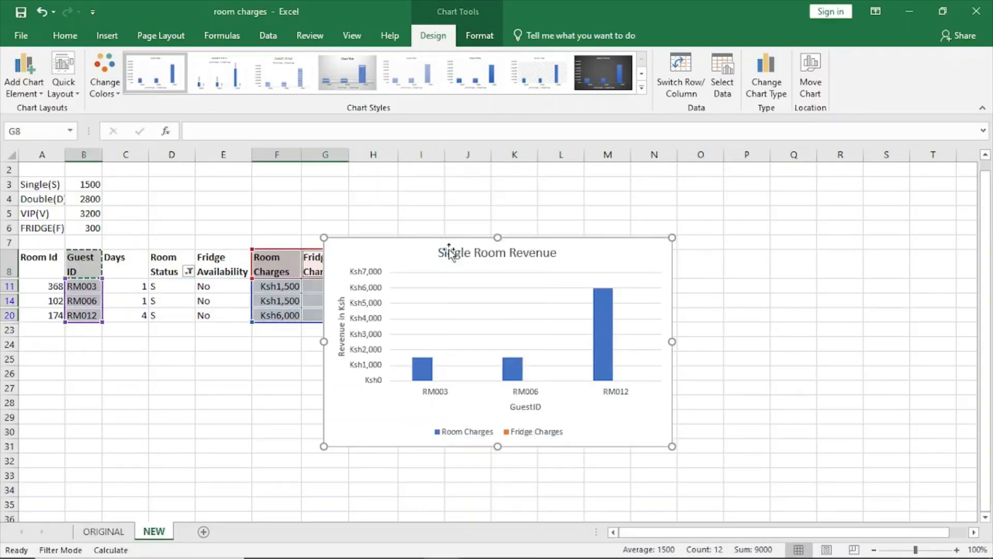
right_click(408, 253)
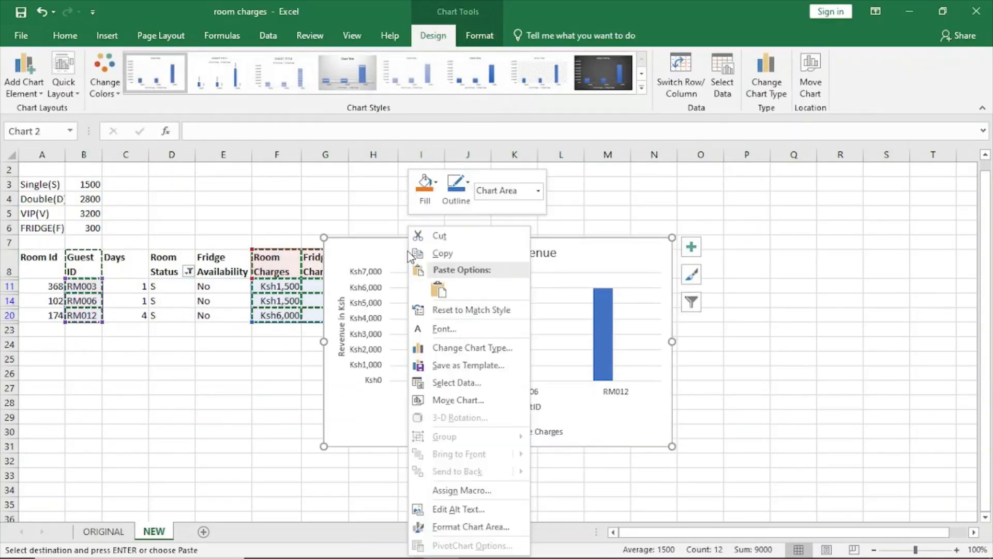
left_click(439, 253)
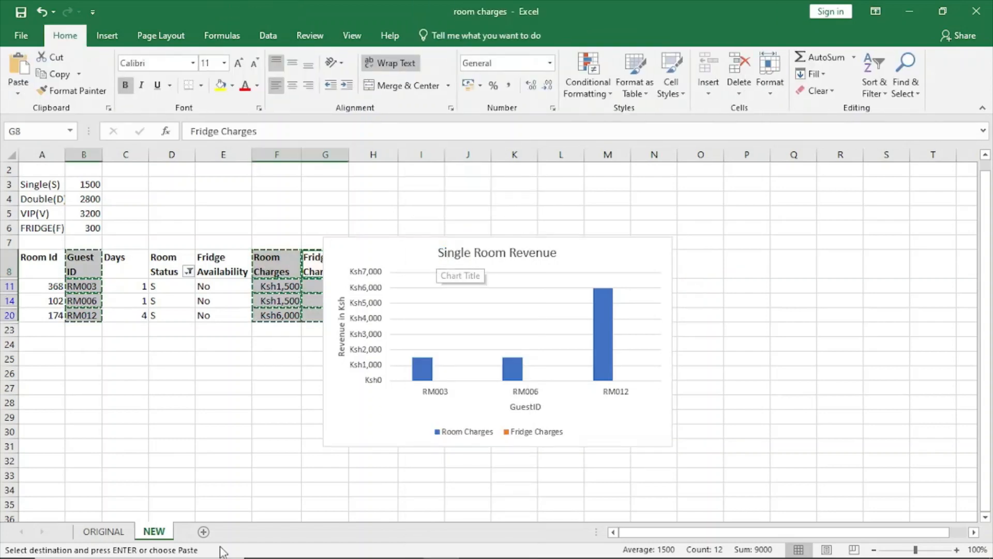
left_click(204, 531)
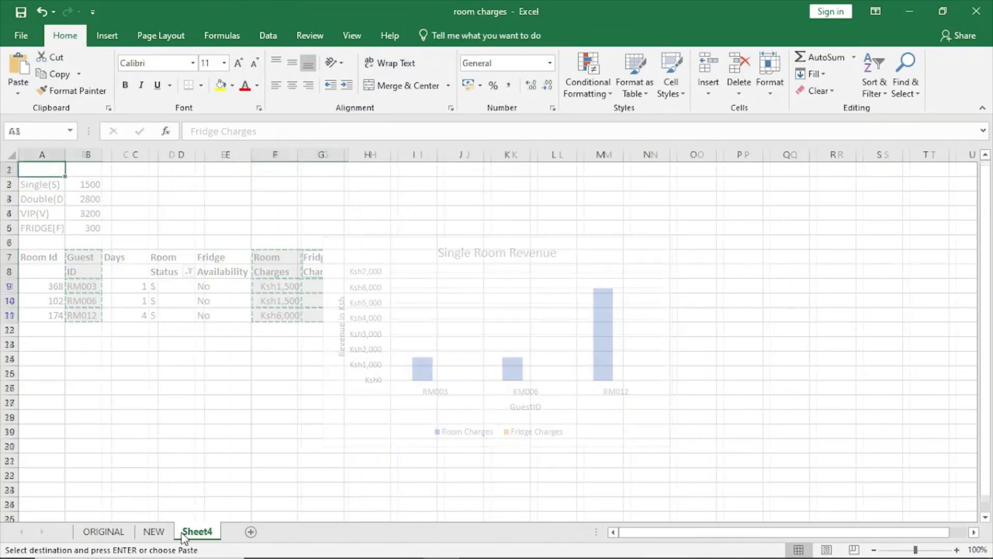
right_click(101, 200)
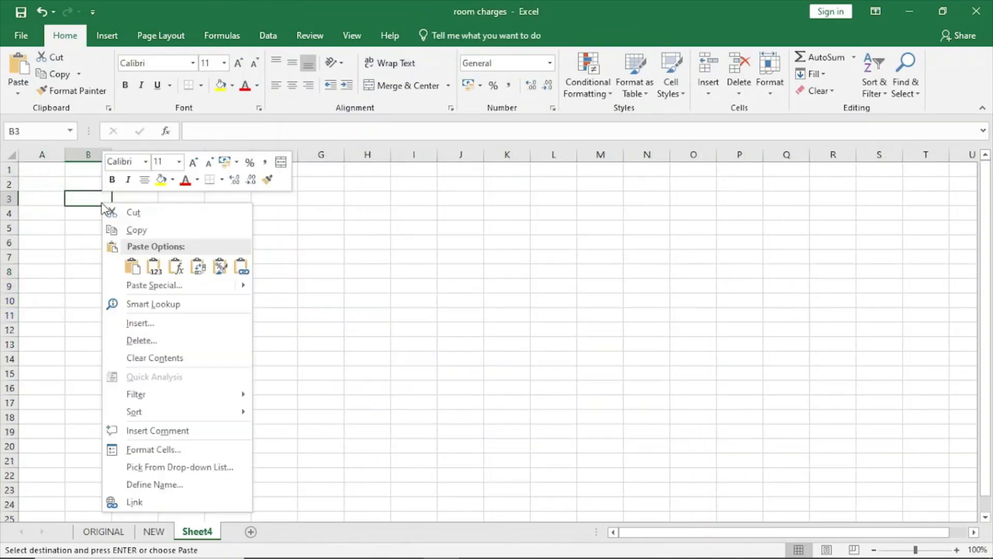
left_click(132, 266)
key("Escape")
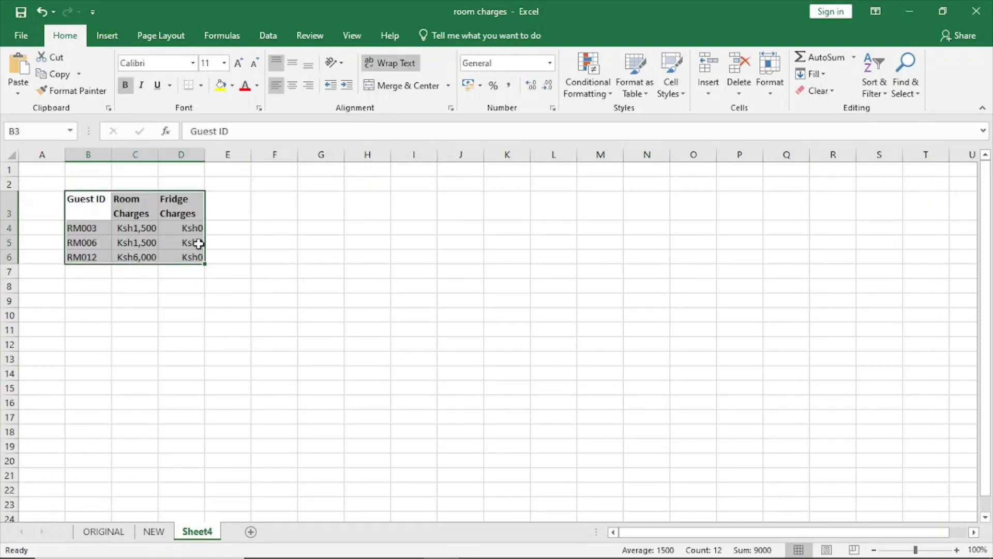
Step: Clear the pasted table from Sheet4 and shift the Single Room Revenue chart on the NEW sheet away from the data table
key("Delete")
left_click(154, 531)
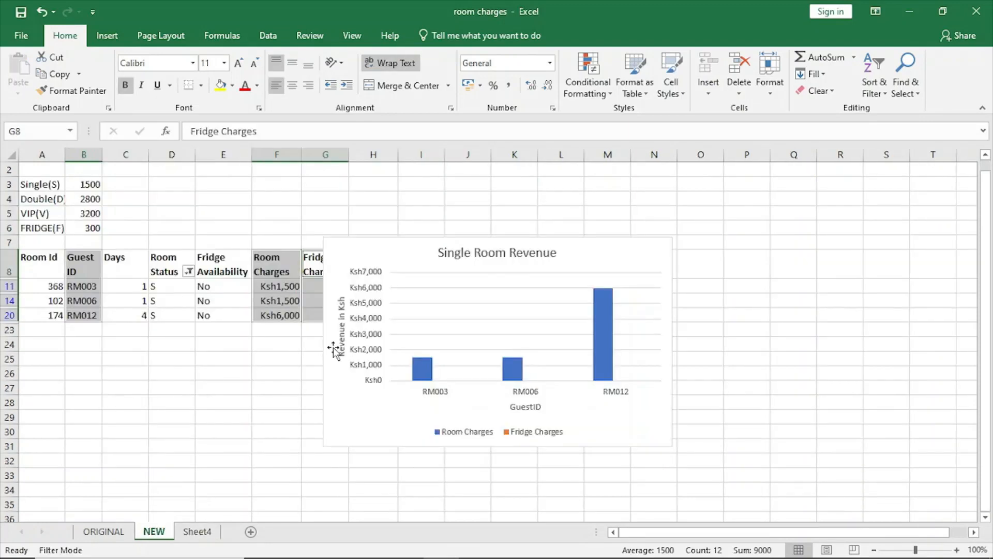
left_click(345, 258)
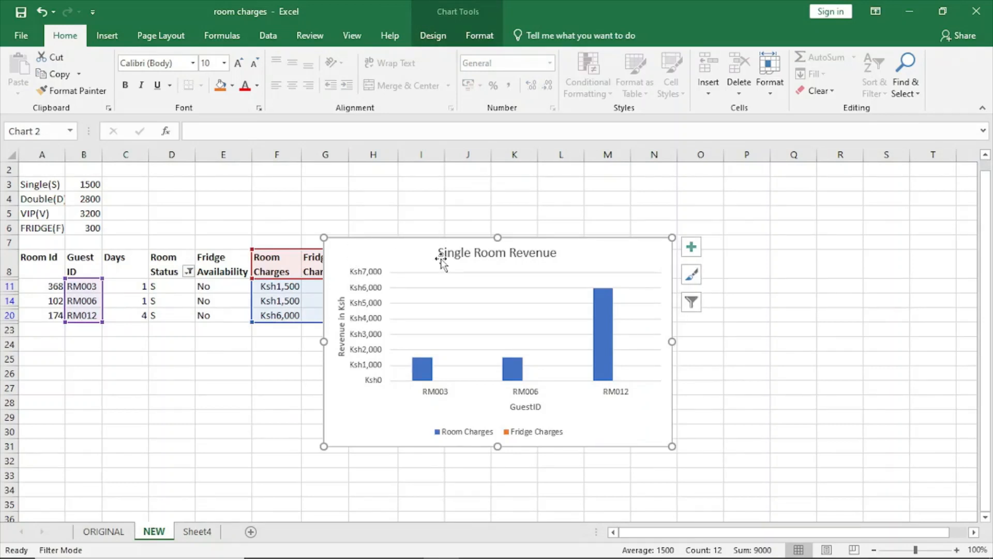
left_click_drag(595, 259, 680, 263)
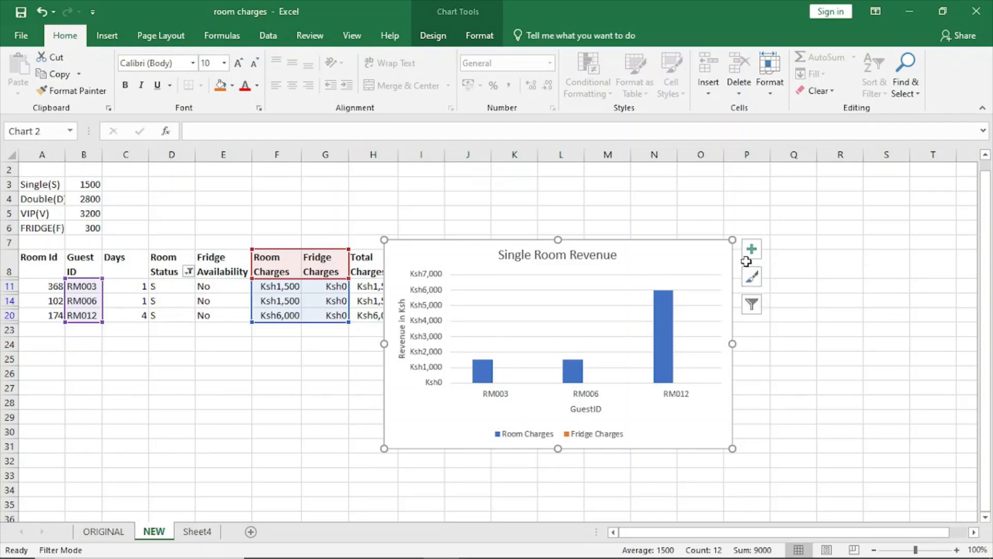
right_click(678, 250)
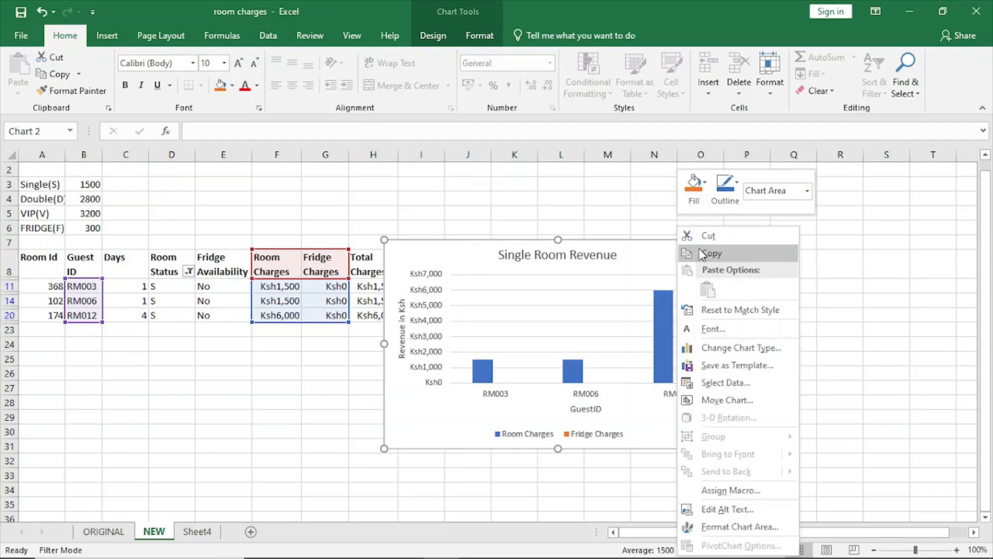
left_click(724, 401)
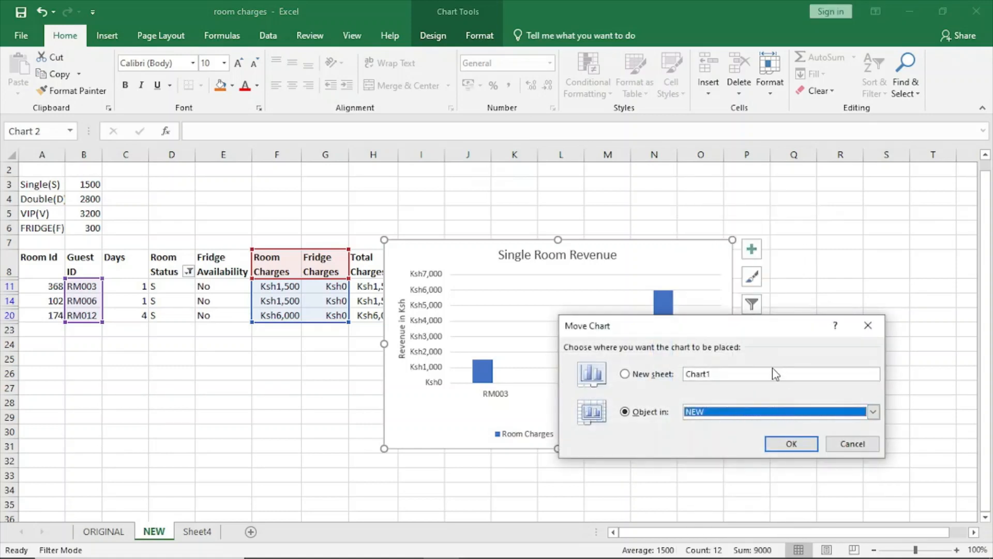
left_click(868, 325)
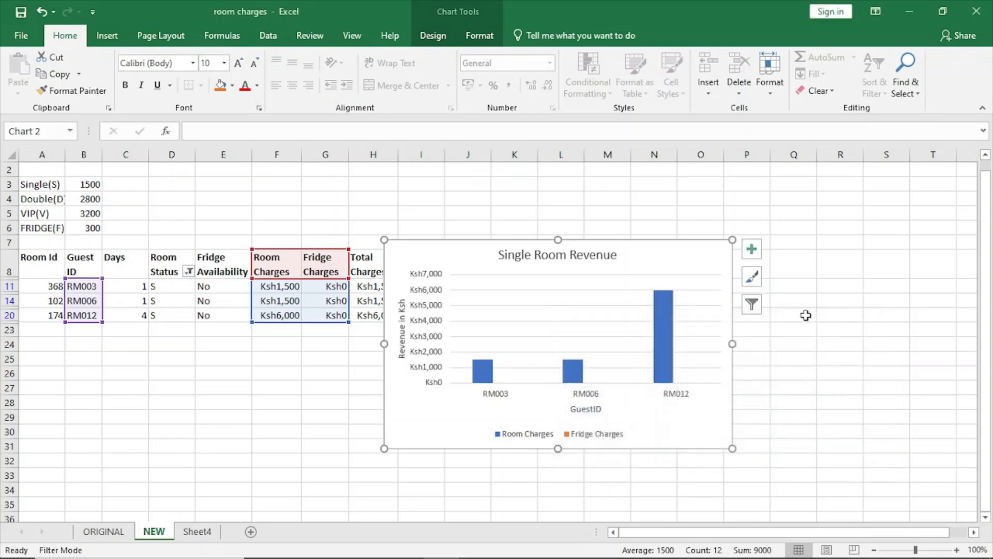
right_click(693, 259)
left_click(721, 255)
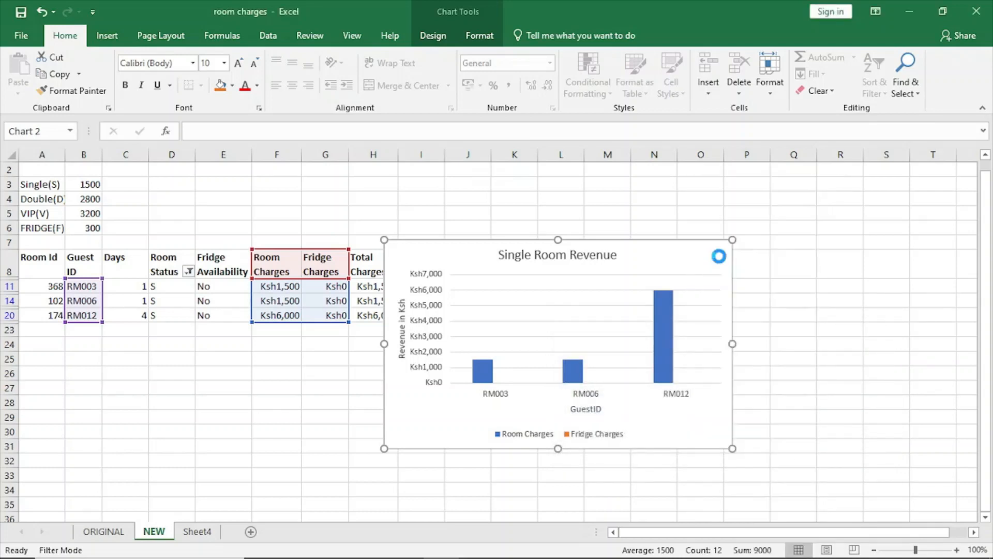
Step: Cut the Single Room Revenue chart from the NEW sheet, paste it into Sheet4 at A2 and reposition it to start around C3
left_click_drag(671, 259, 776, 268)
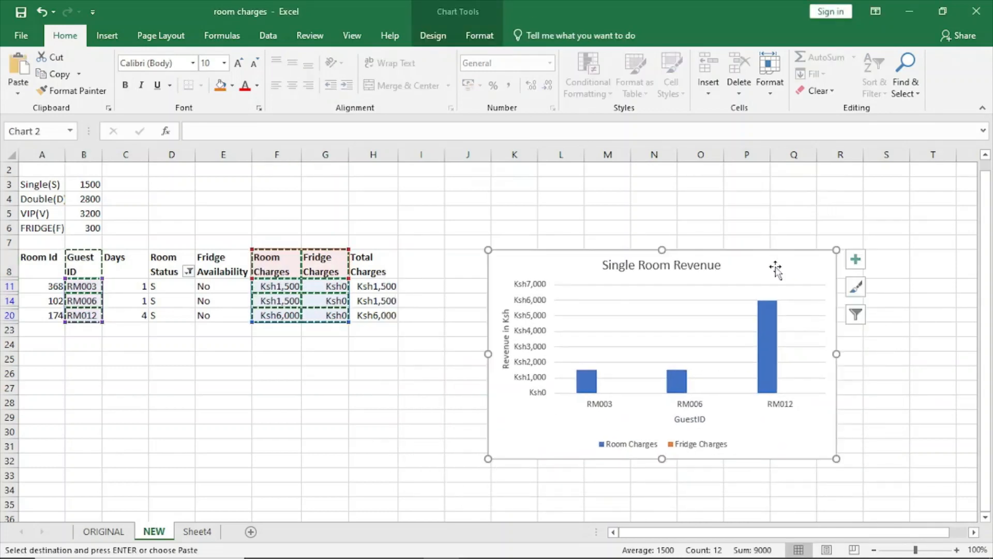
right_click(776, 268)
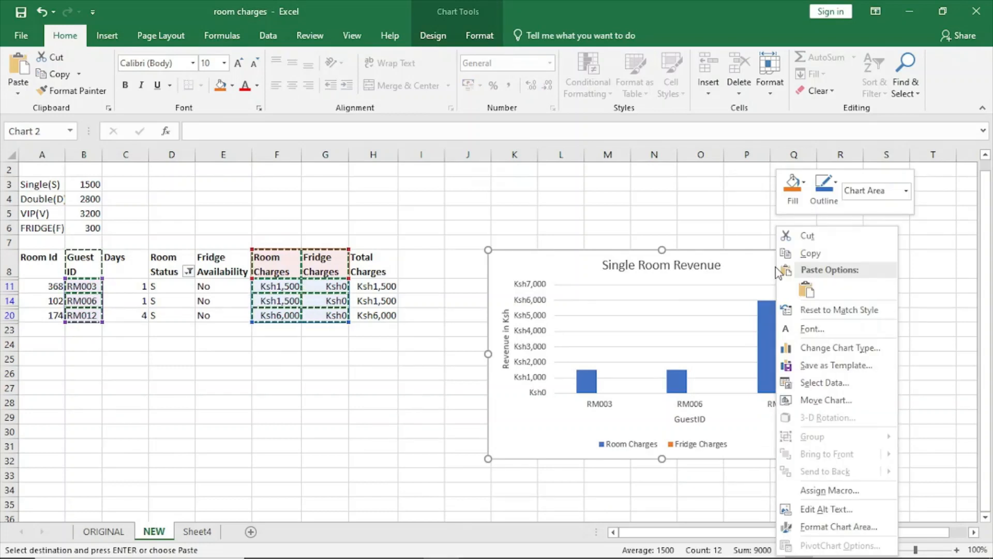
left_click(812, 237)
left_click(214, 541)
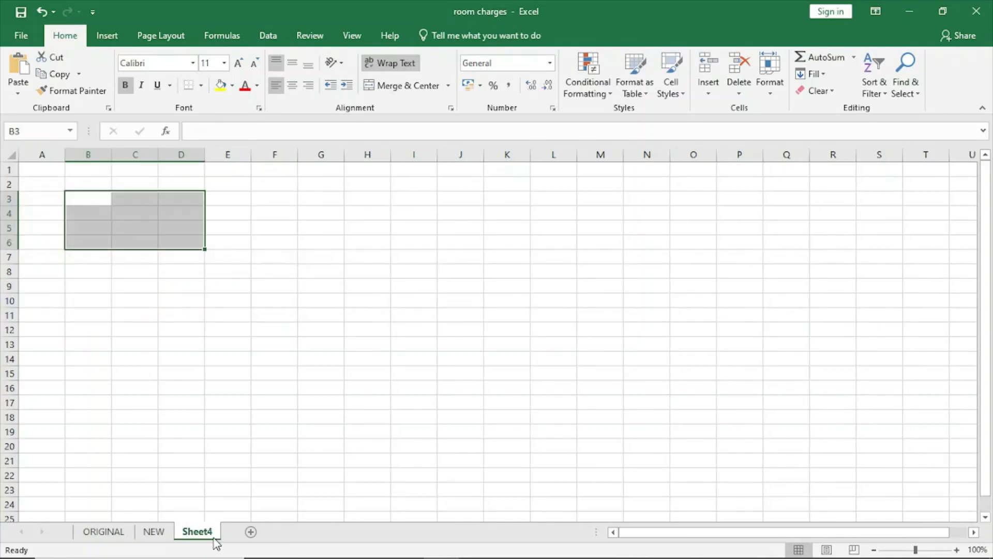
right_click(131, 244)
key("Escape")
left_click(51, 181)
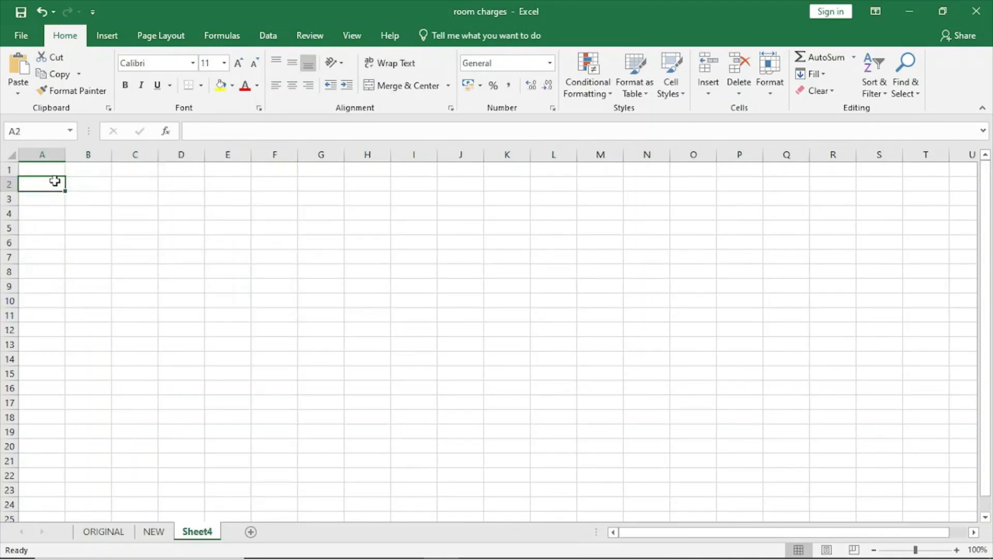
right_click(55, 182)
left_click(88, 244)
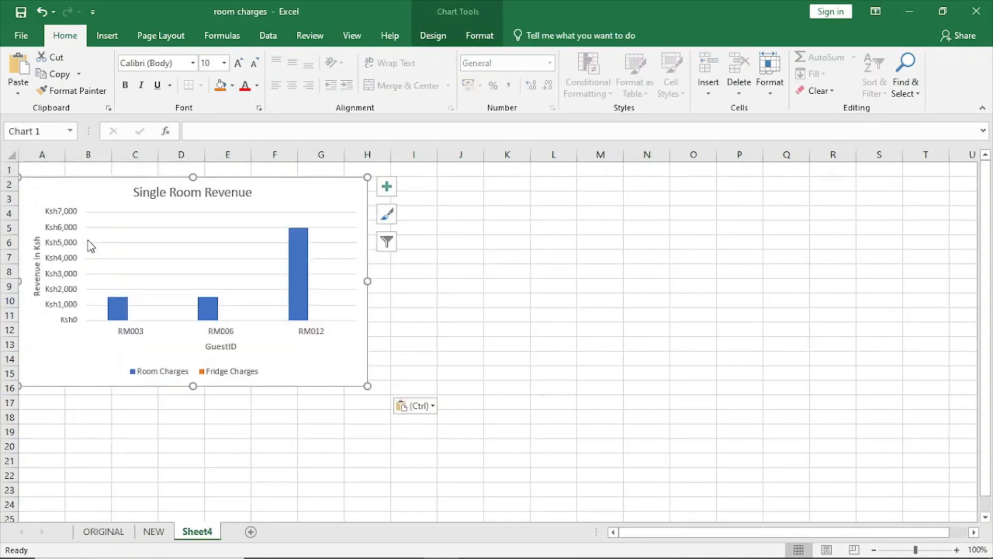
left_click_drag(85, 191, 201, 216)
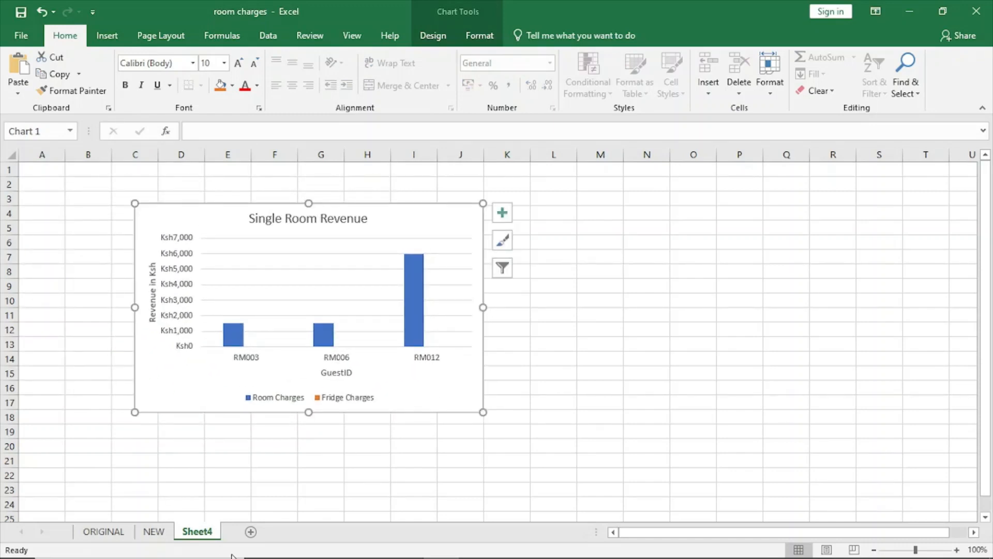
Step: Rename Sheet4, which holds the chart, as SREVENUE
right_click(197, 538)
left_click(227, 403)
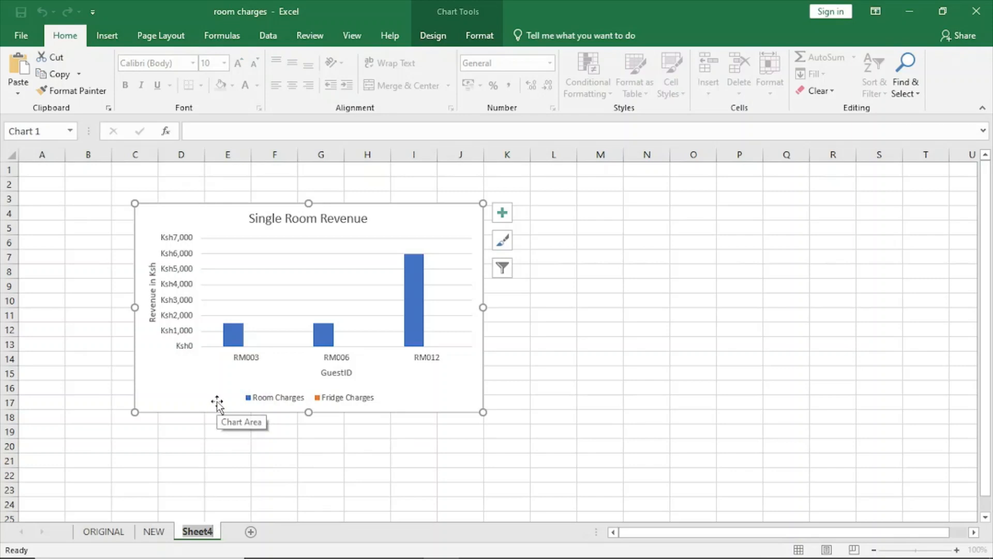
type("Sre")
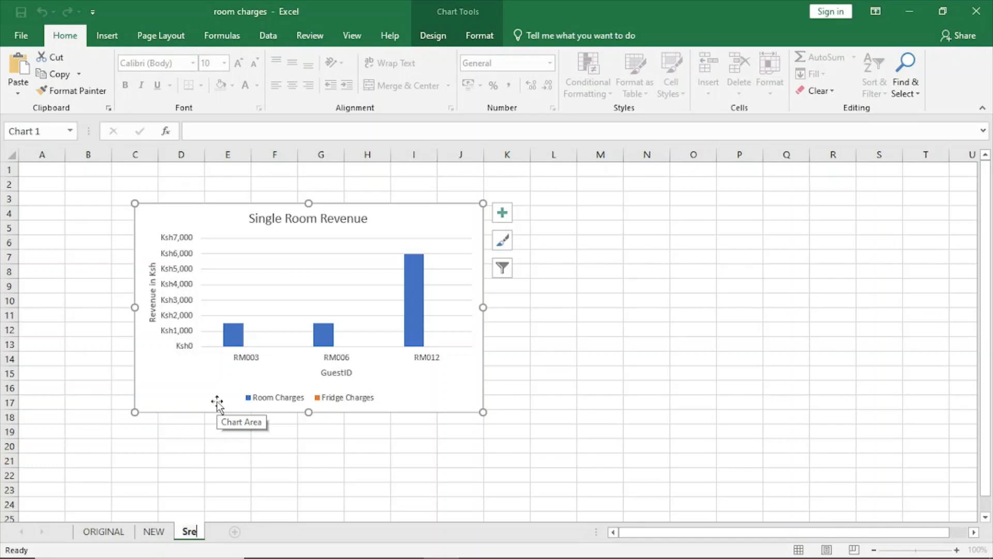
key("BackSpace")
key("BackSpace")
type("REVENUE")
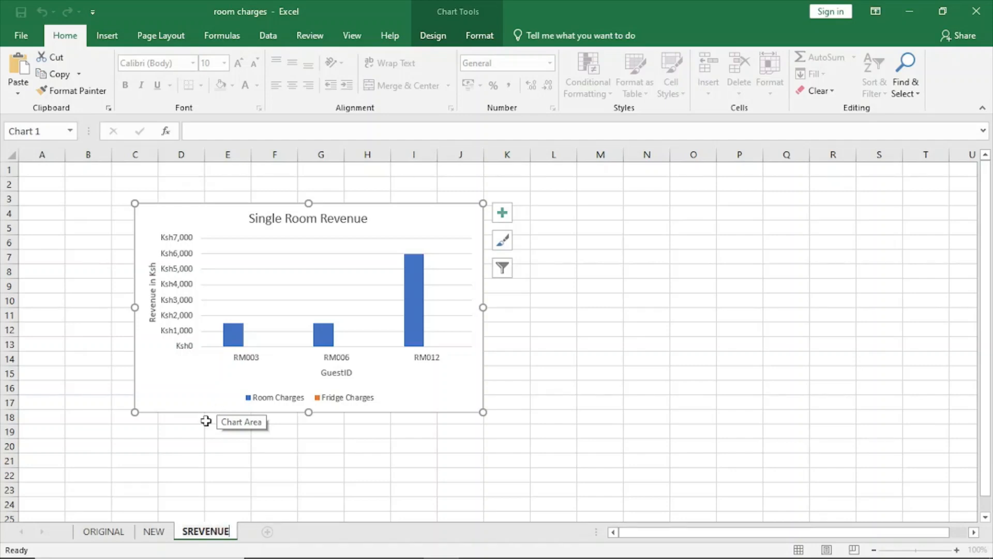
left_click(311, 473)
Step: Review the NEW and SREVENUE sheets, check the printout requirements in task (g) of the exam paper PDF, and return to Excel
left_click(175, 224)
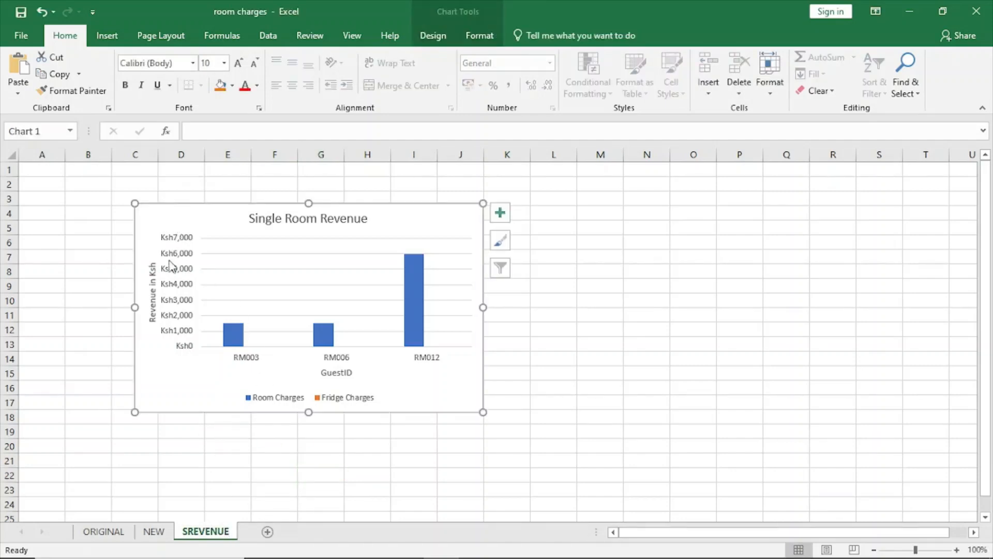
left_click(154, 531)
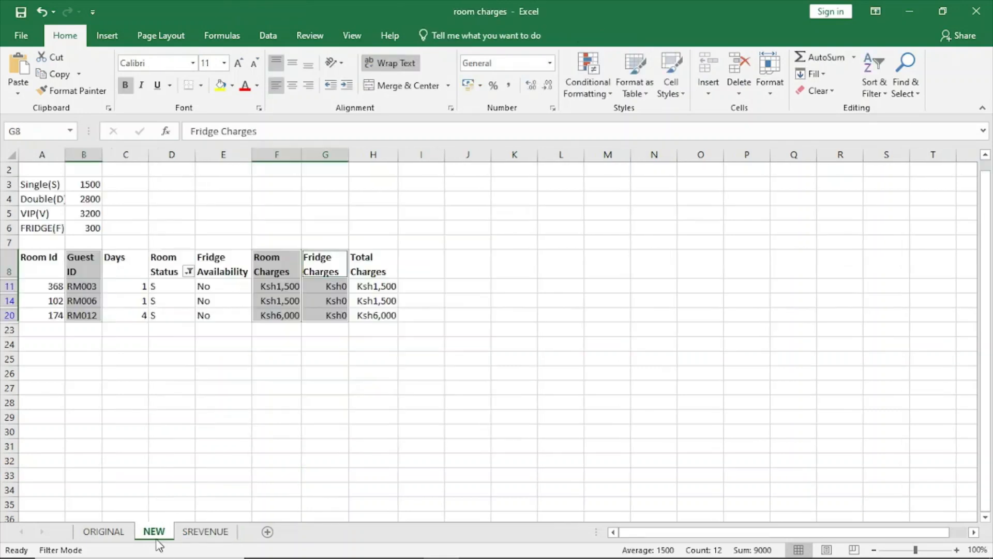
left_click(222, 536)
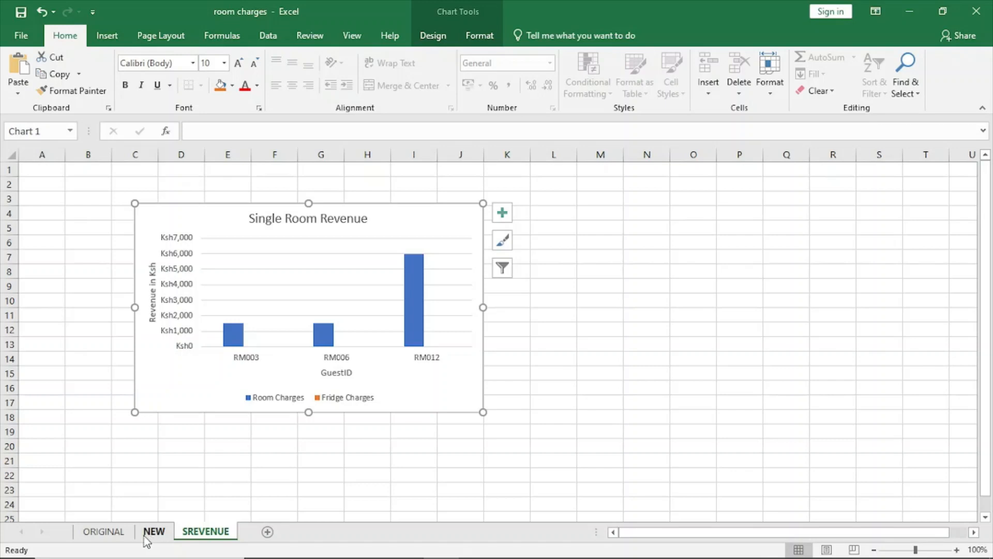
left_click(297, 545)
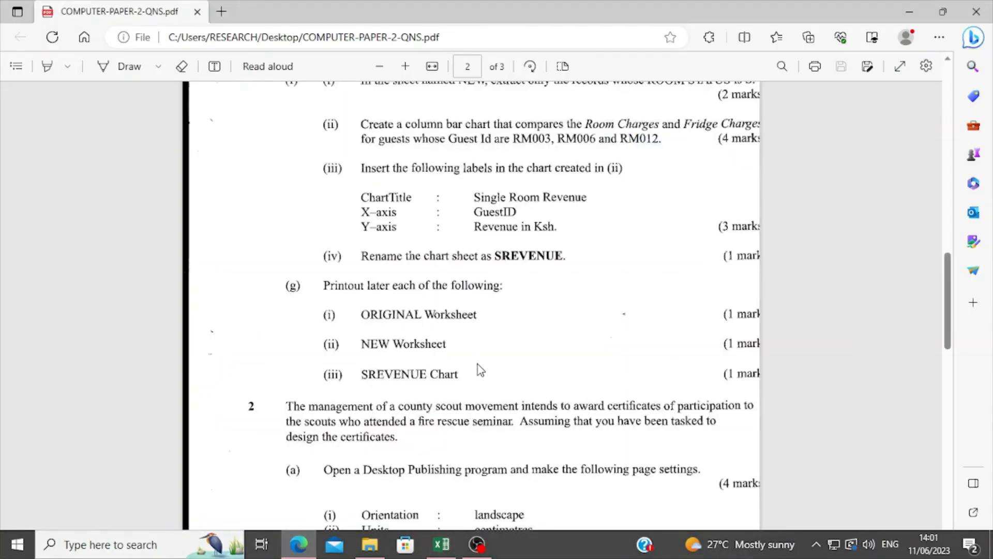
scroll(460, 365, "down", 1)
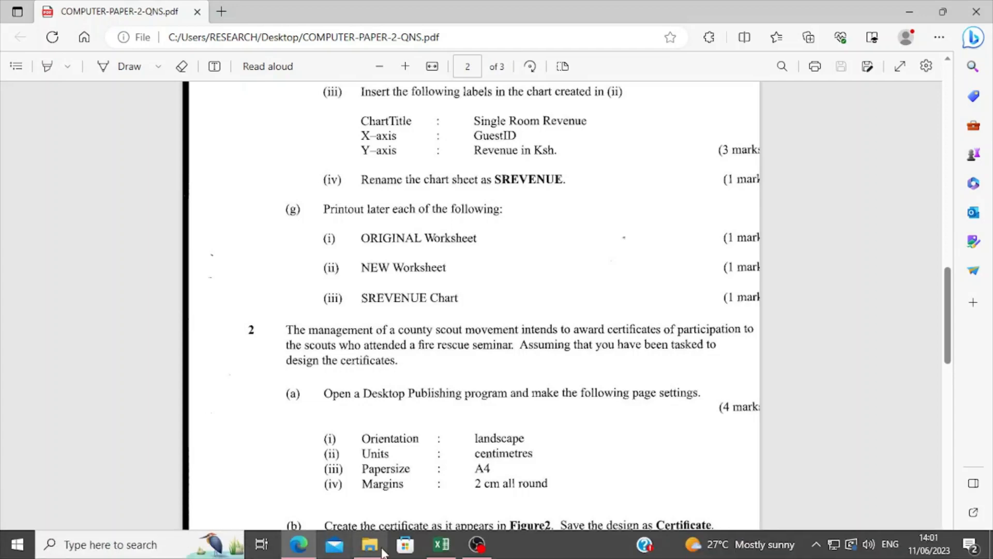
left_click(441, 544)
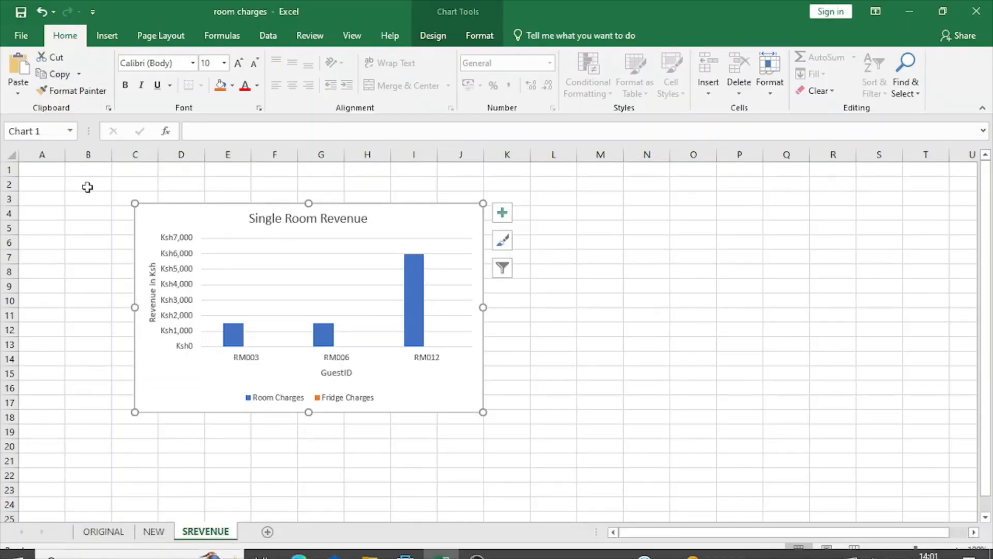
Step: Apply All Borders to the range A1:H22 on the ORIGINAL worksheet
left_click(103, 532)
scroll(141, 420, "up", 1)
scroll(141, 420, "up", 3)
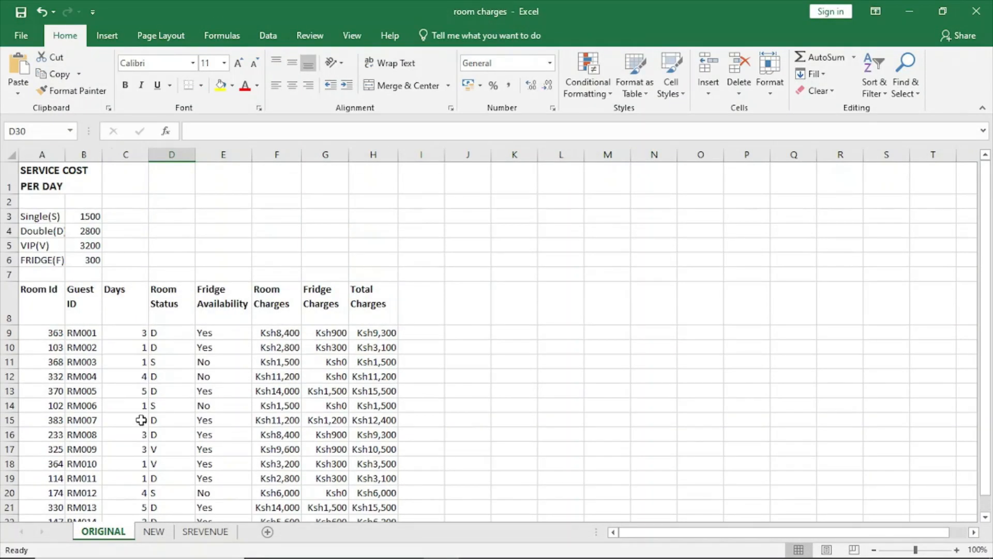
left_click_drag(45, 183, 394, 494)
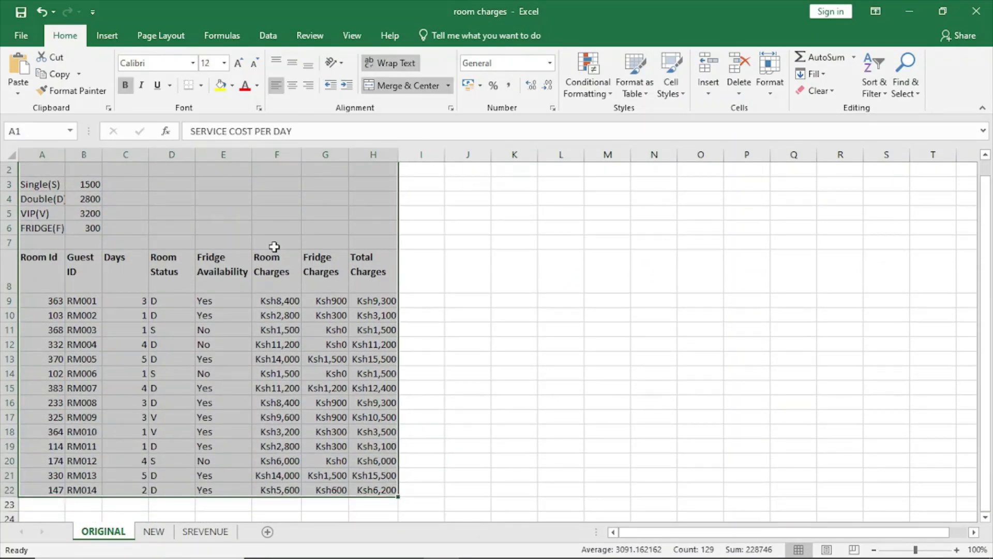
right_click(267, 192)
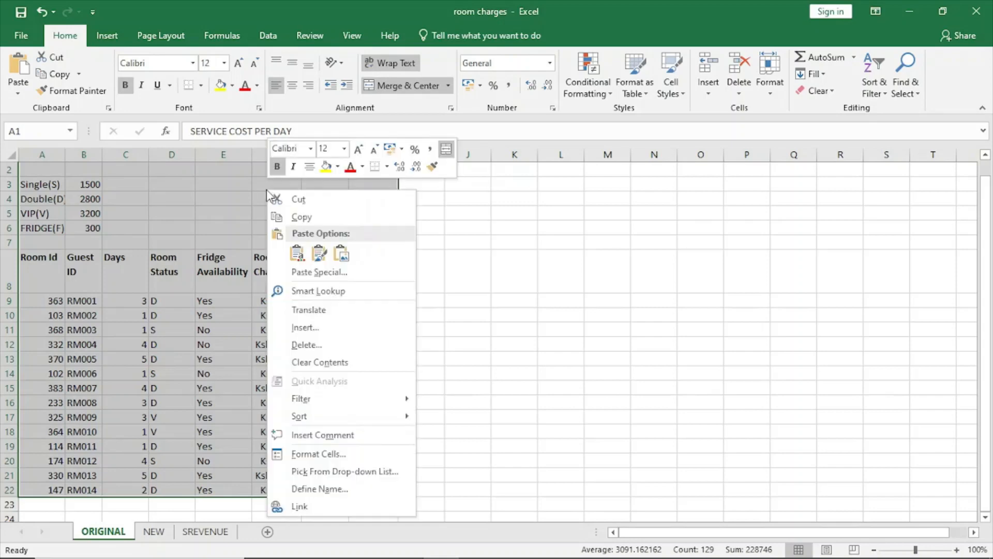
left_click(241, 190)
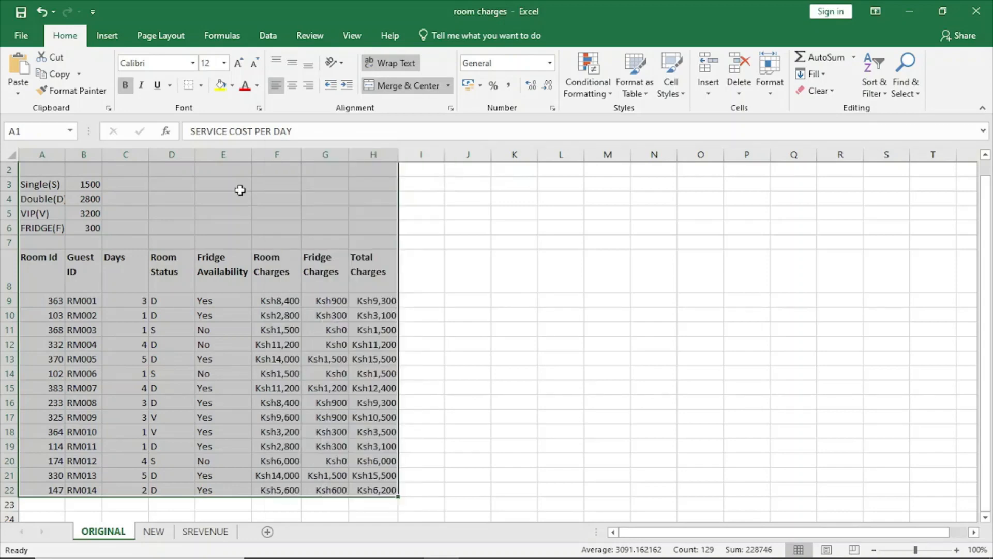
left_click(202, 85)
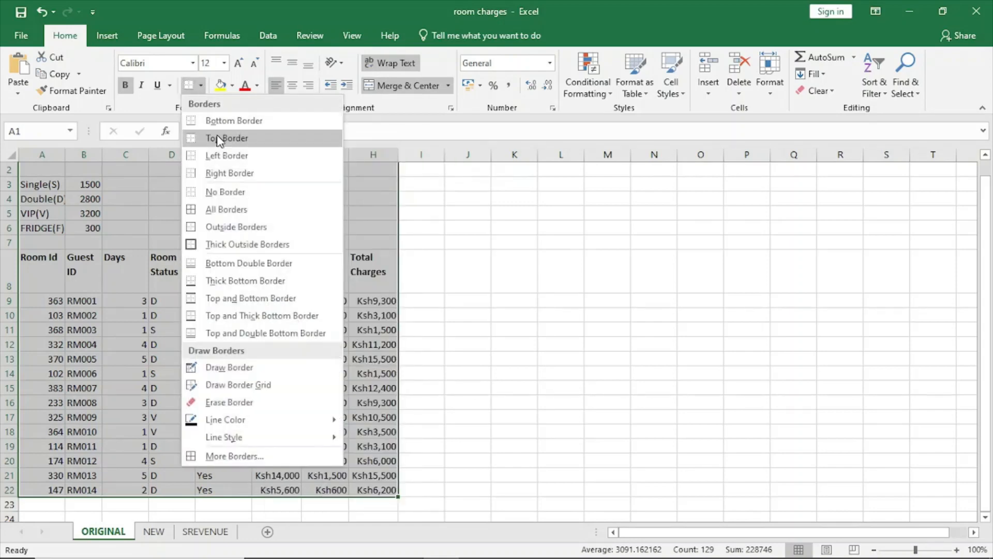
left_click(225, 209)
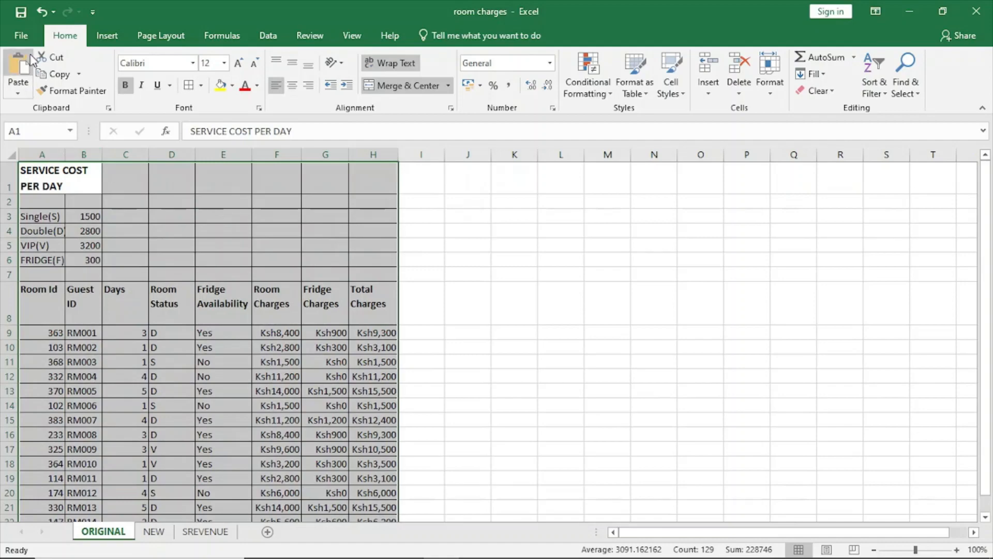
Step: Set the selected range A1:H22 of the ORIGINAL worksheet as its print area
left_click(24, 36)
left_click(47, 36)
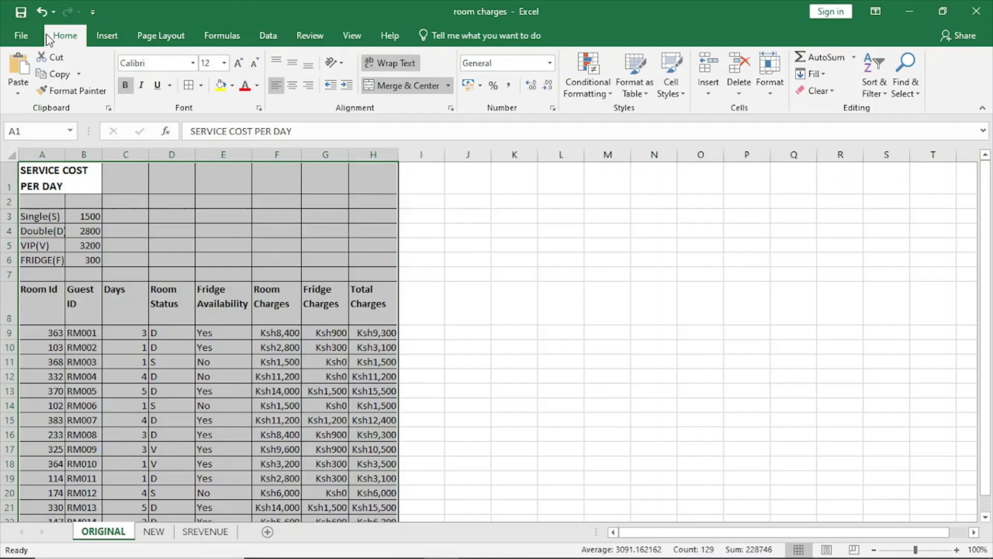
left_click(232, 36)
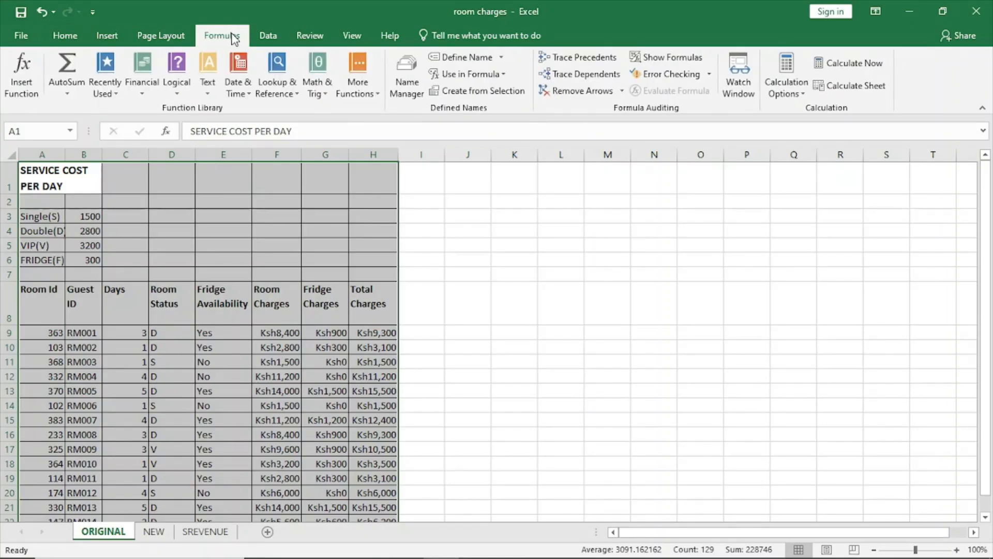
left_click(161, 35)
left_click(222, 87)
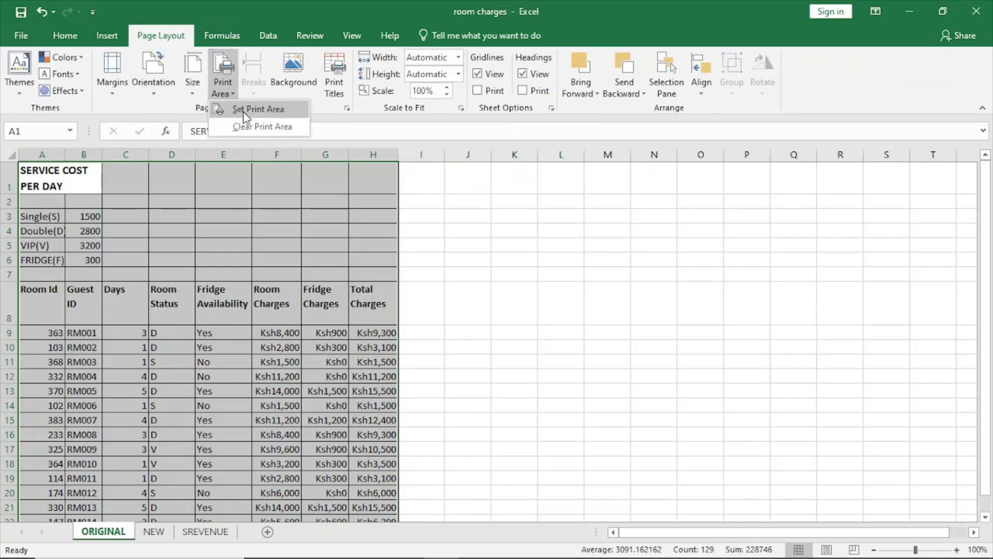
left_click(244, 110)
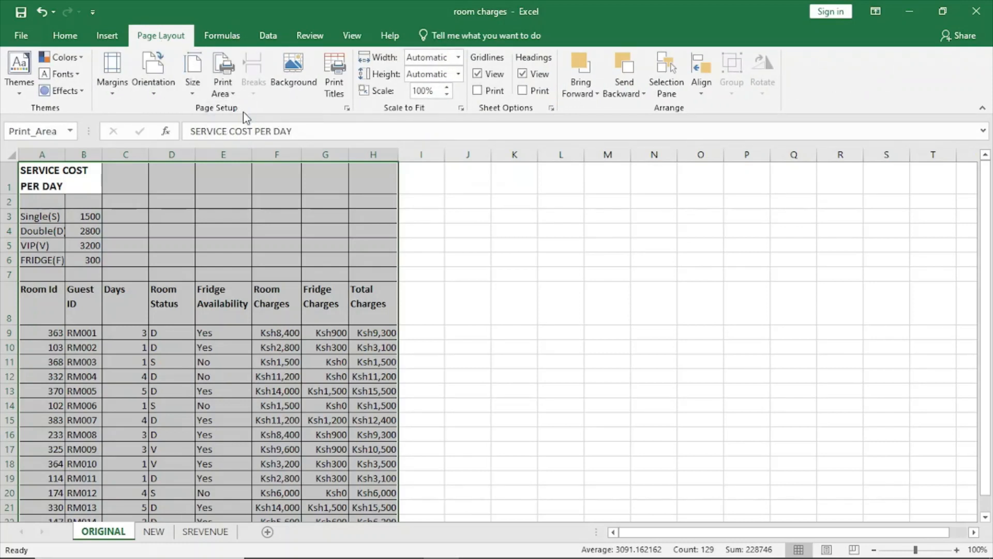
Step: Open the print settings for the ORIGINAL worksheet and set the scaling to Fit All Columns on One Page
left_click(23, 35)
left_click(30, 233)
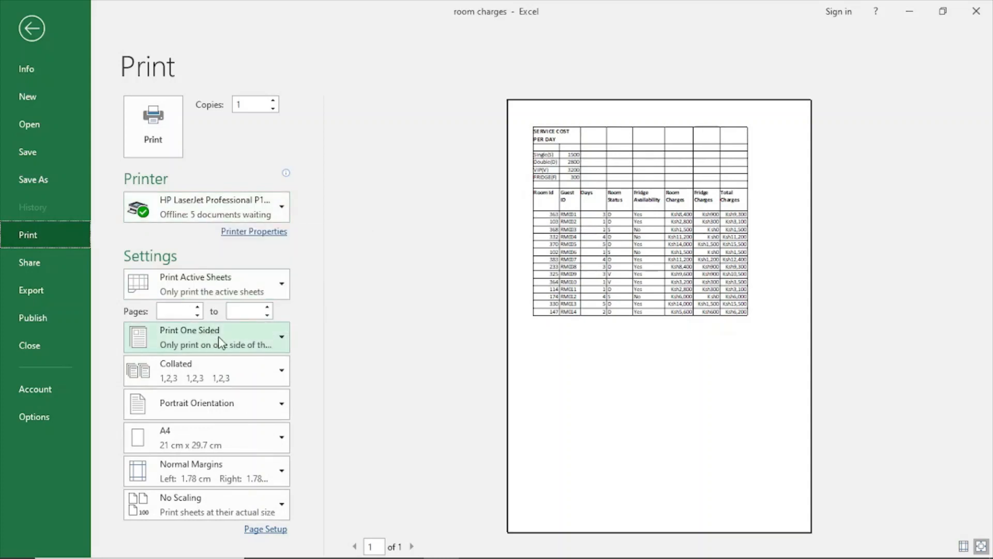
left_click(250, 505)
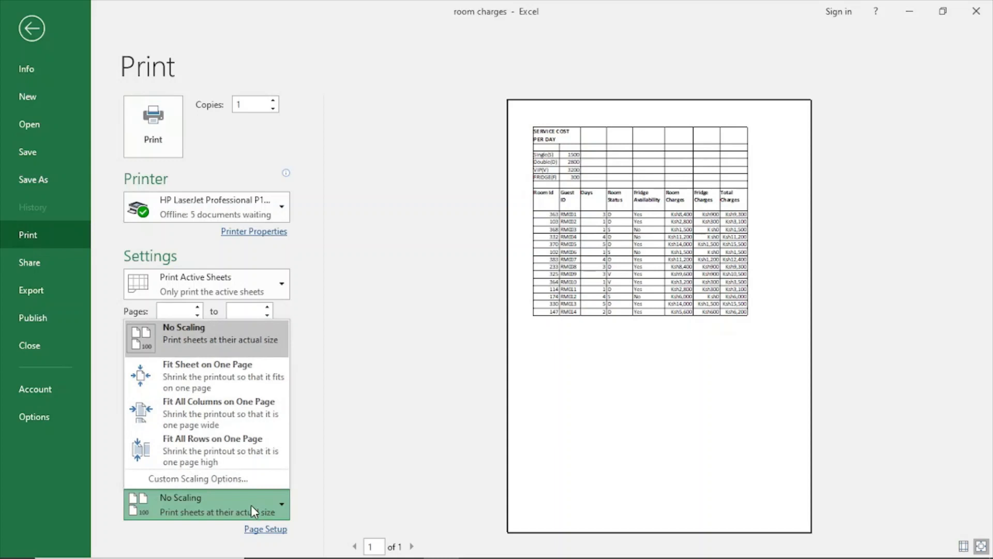
left_click(245, 411)
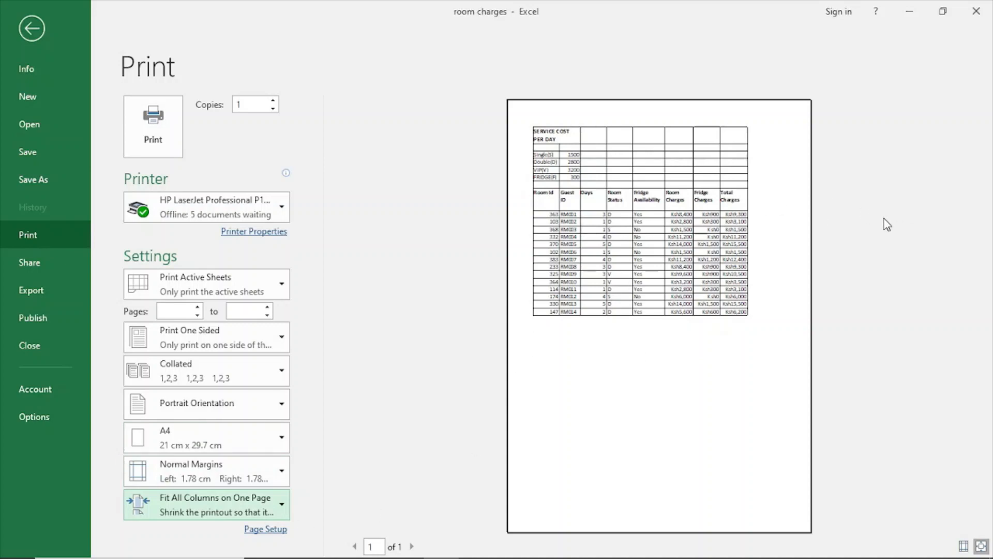
Step: Apply All Borders to the range A1:H25 on the NEW worksheet
left_click(32, 27)
left_click(155, 531)
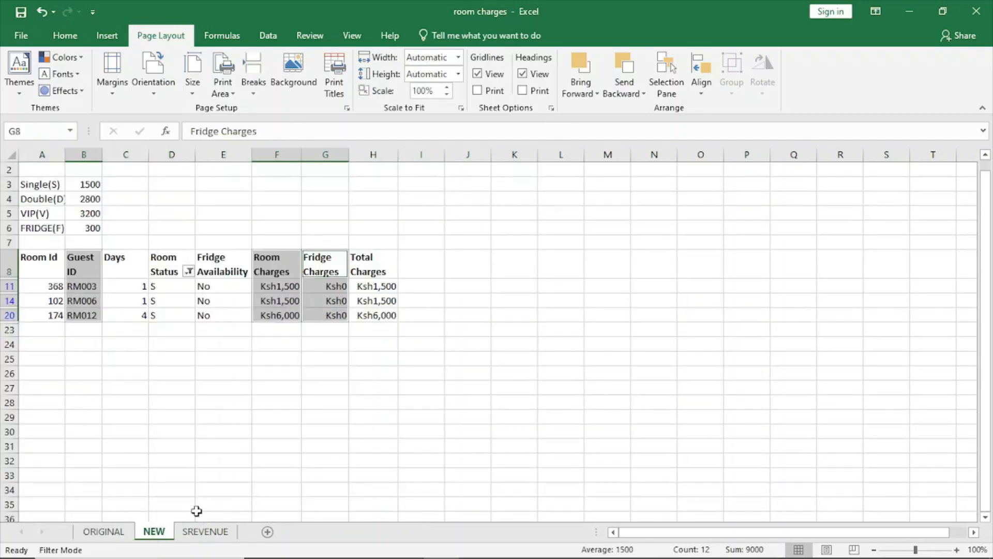
left_click(310, 421)
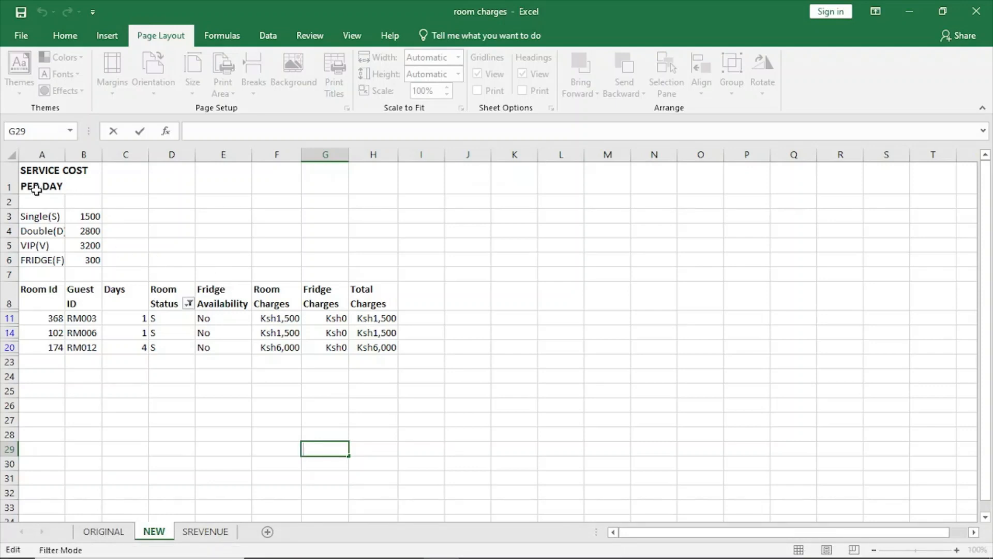
left_click_drag(36, 188, 381, 391)
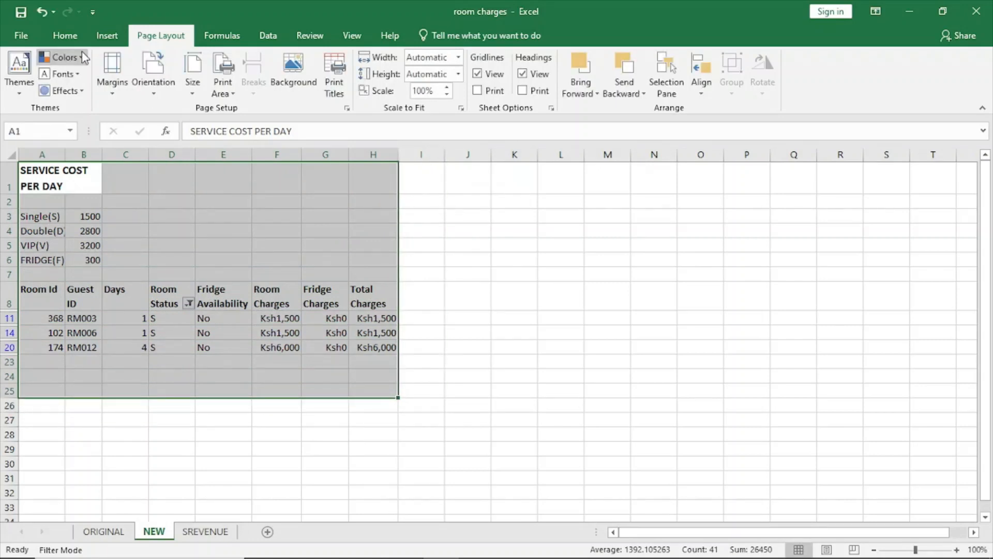
left_click(64, 36)
left_click(200, 87)
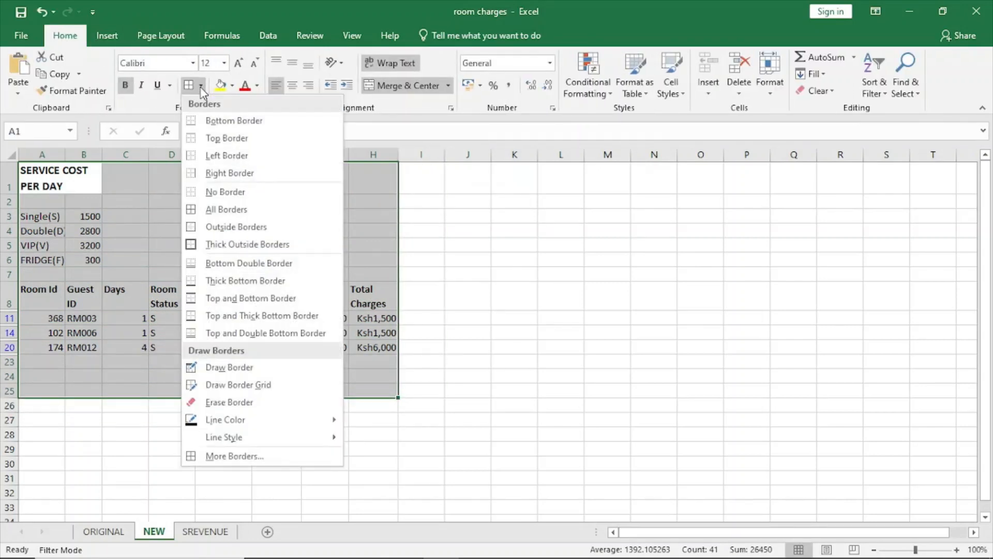
left_click(226, 211)
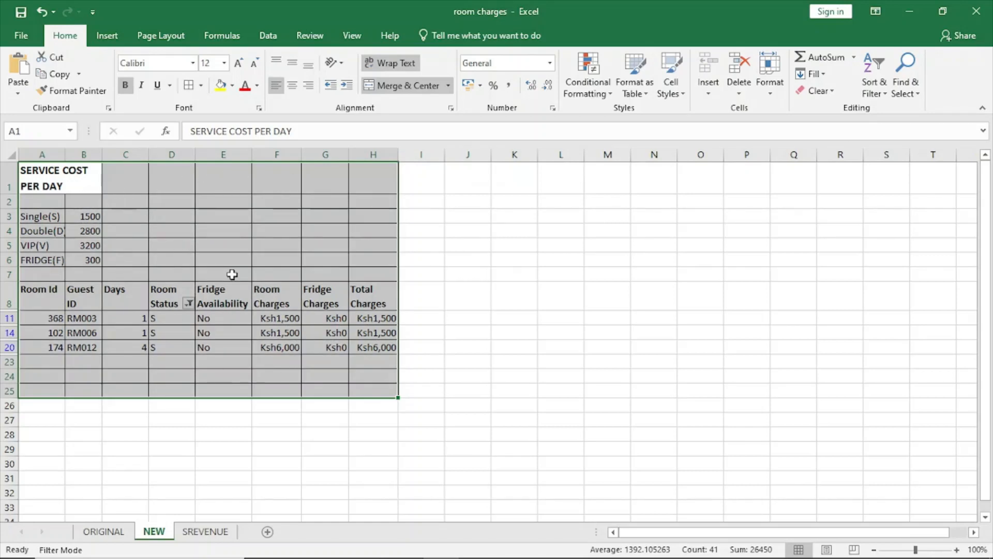
Step: Set the selected range A1:H25 of the NEW worksheet as its print area
left_click(164, 36)
left_click(229, 92)
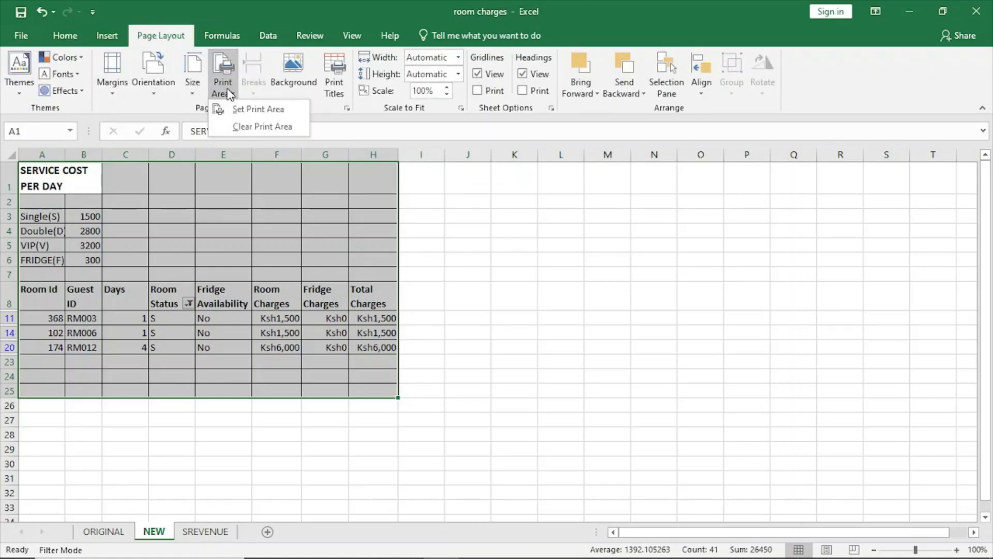
left_click(251, 111)
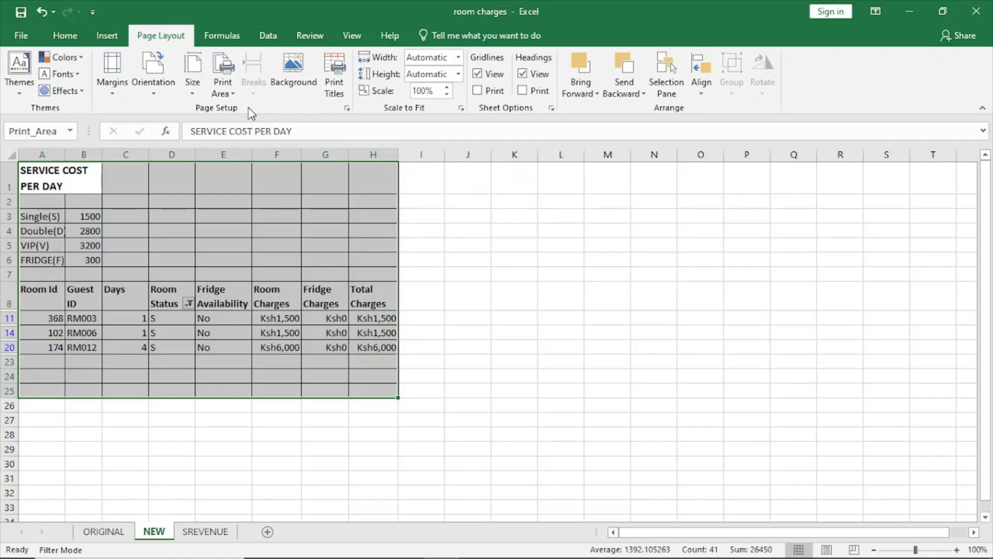
Step: Set the NEW worksheet's print scaling to Fit All Columns on One Page and return to the sheet
left_click(30, 36)
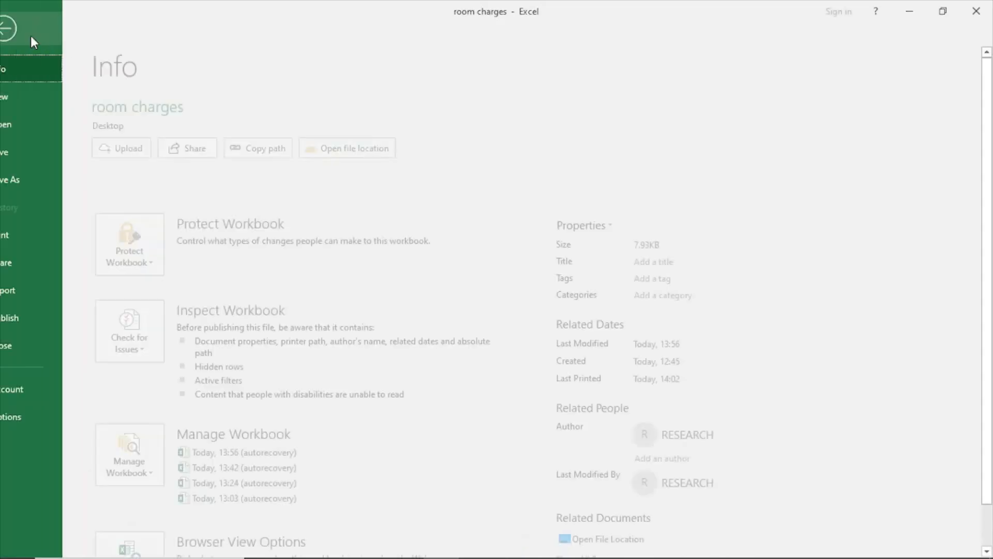
left_click(32, 234)
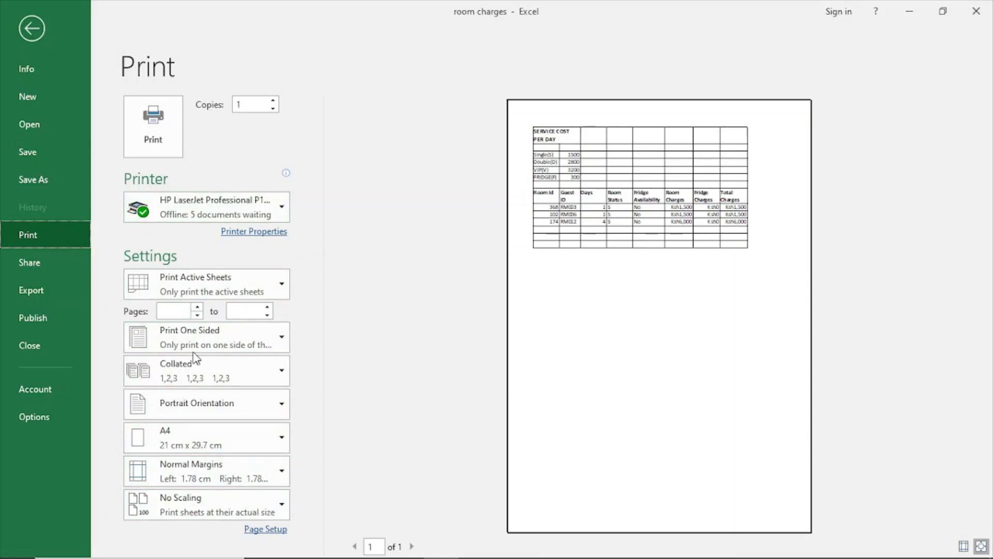
left_click(193, 499)
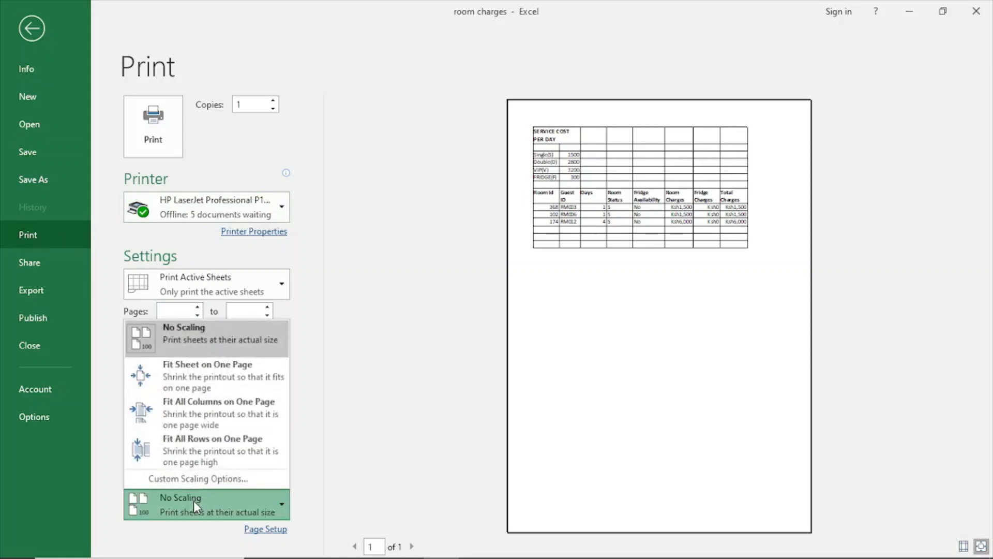
left_click(204, 402)
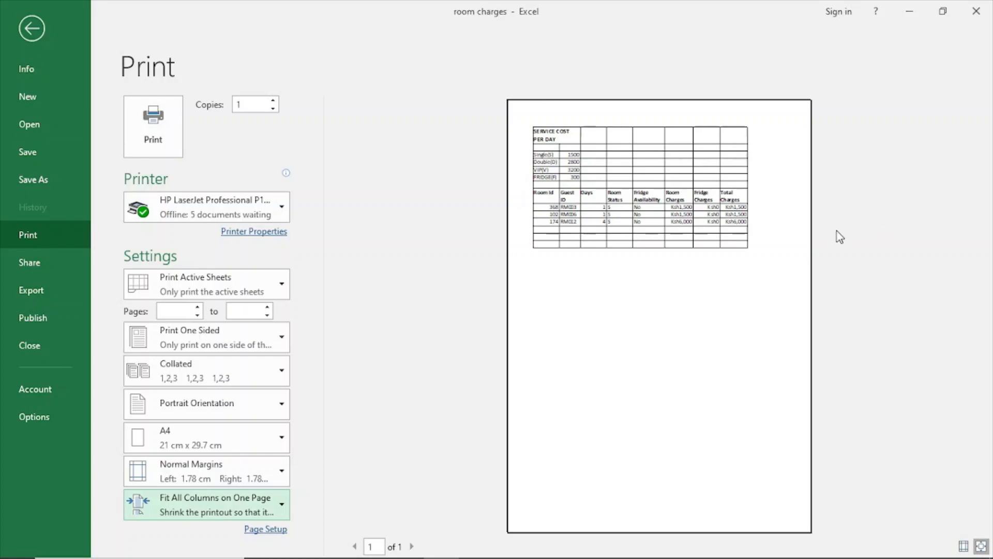
left_click(24, 19)
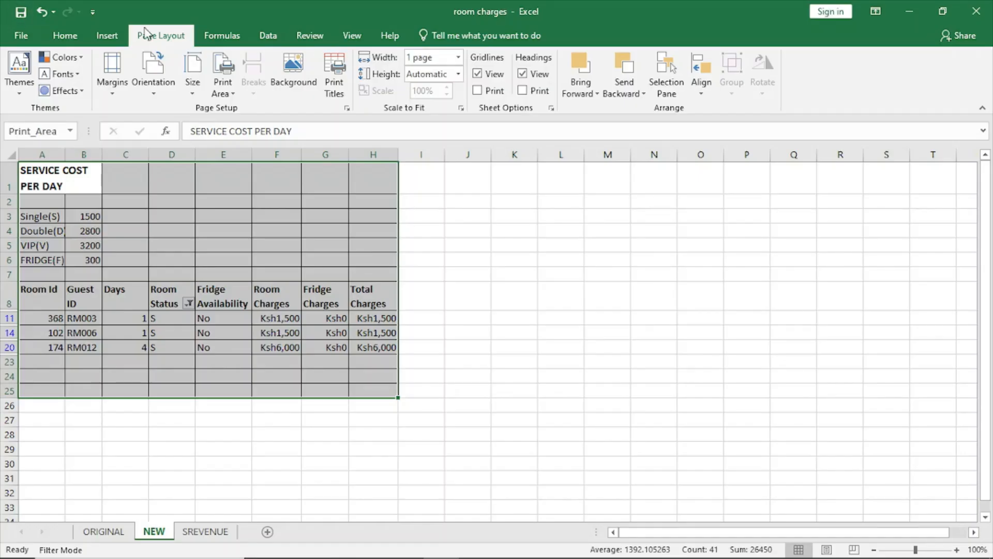
Step: Check the print preview of the Single Room Revenue chart on the SREVENUE sheet, and return to the ORIGINAL worksheet
left_click(210, 532)
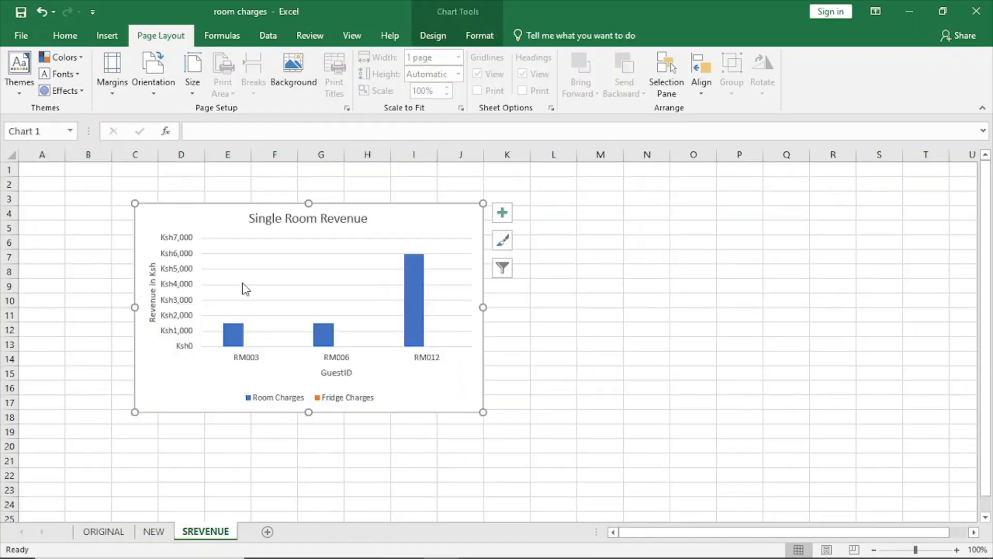
left_click(18, 29)
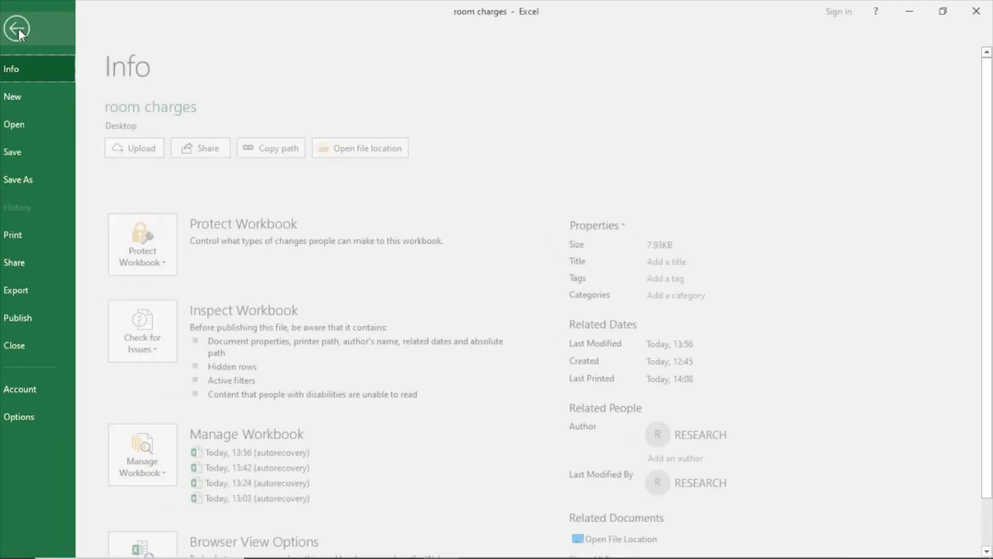
left_click(32, 253)
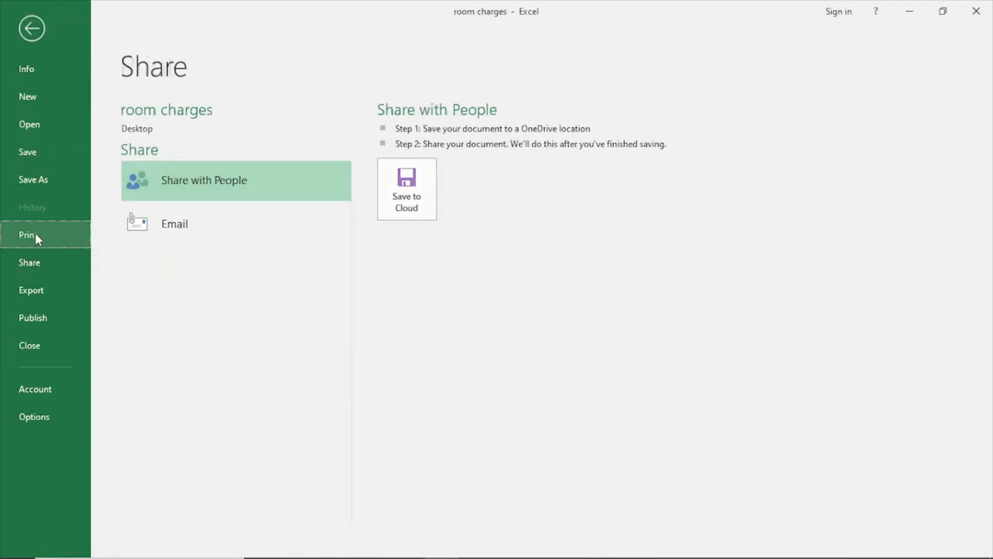
left_click(31, 235)
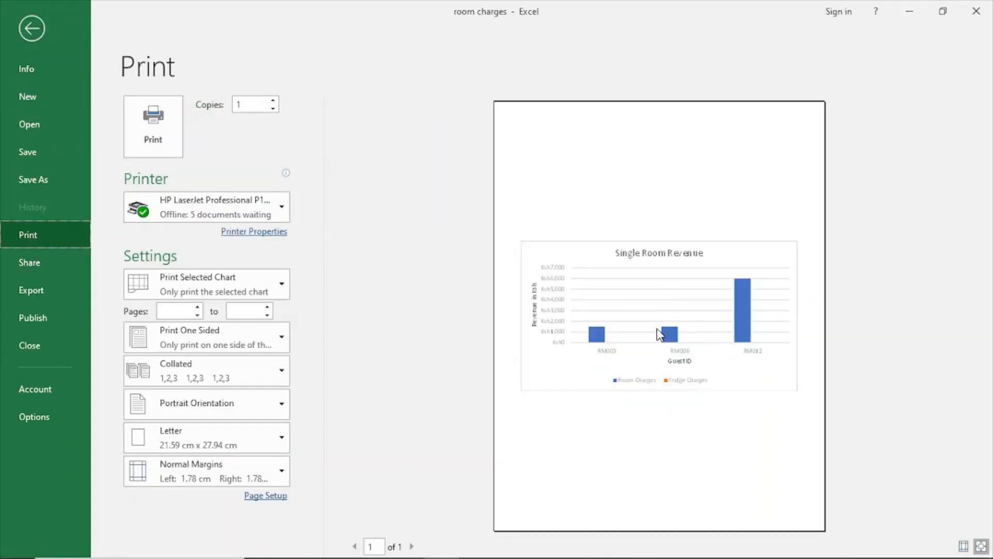
left_click(26, 31)
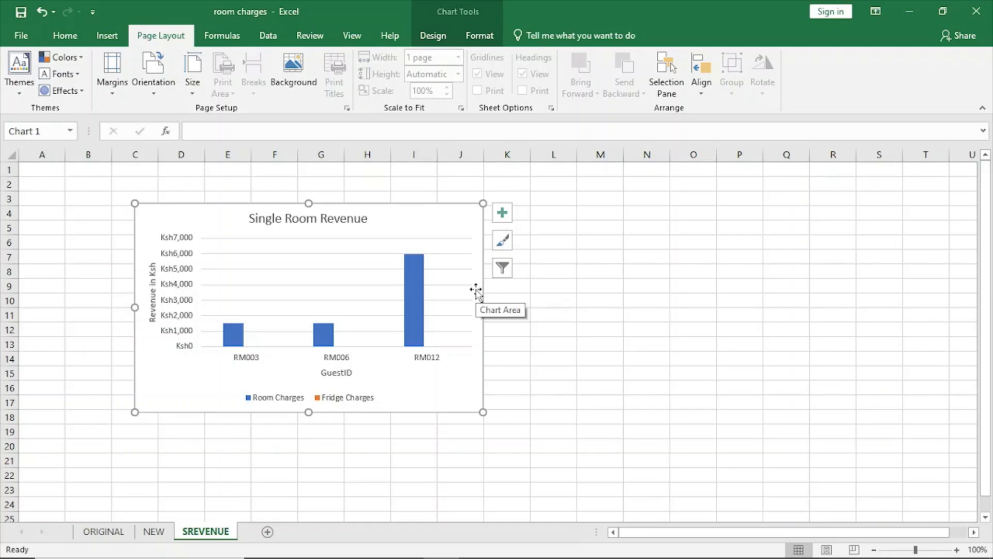
left_click(109, 535)
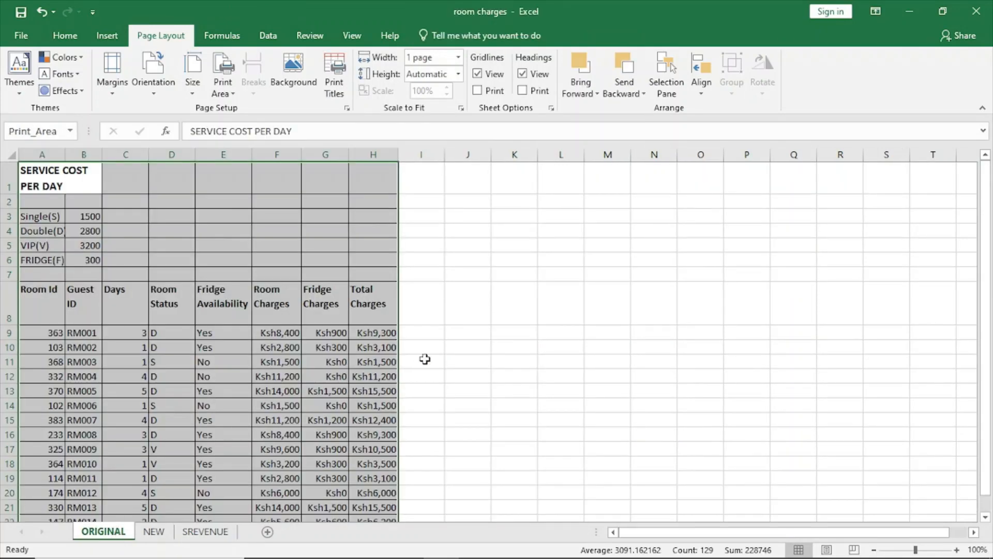